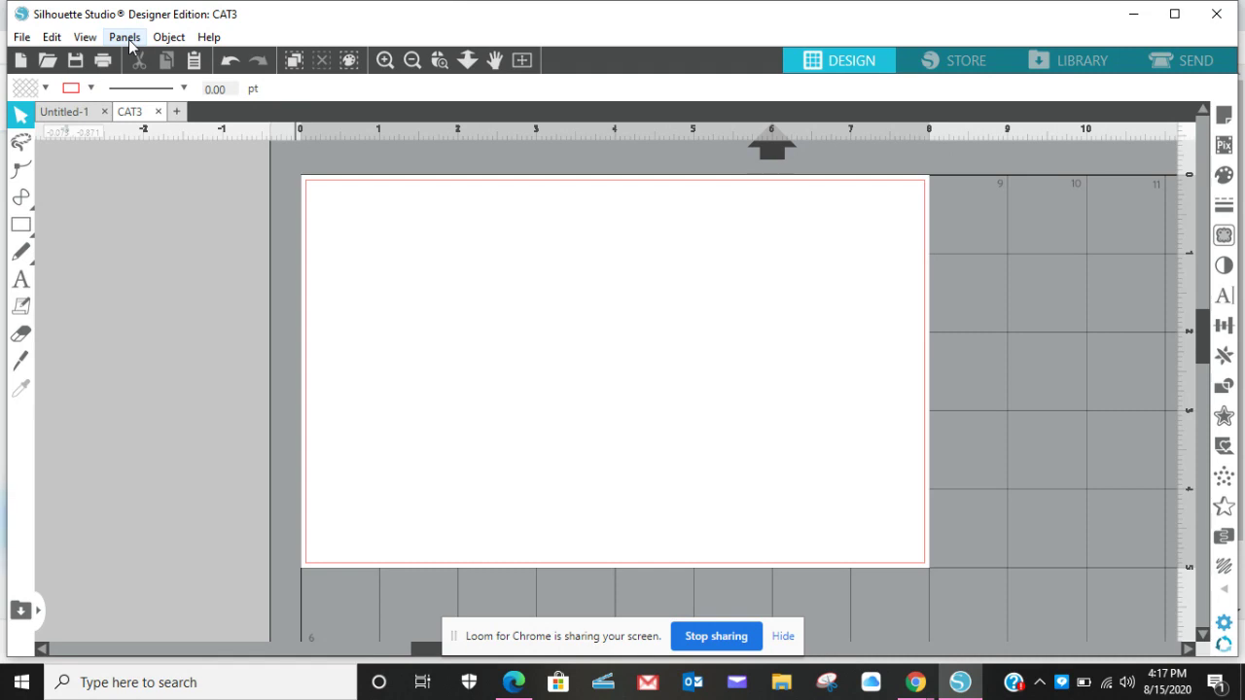
# Open the page setup settings and move them off the page so the whole page width is visible
pyautogui.click(128, 39)
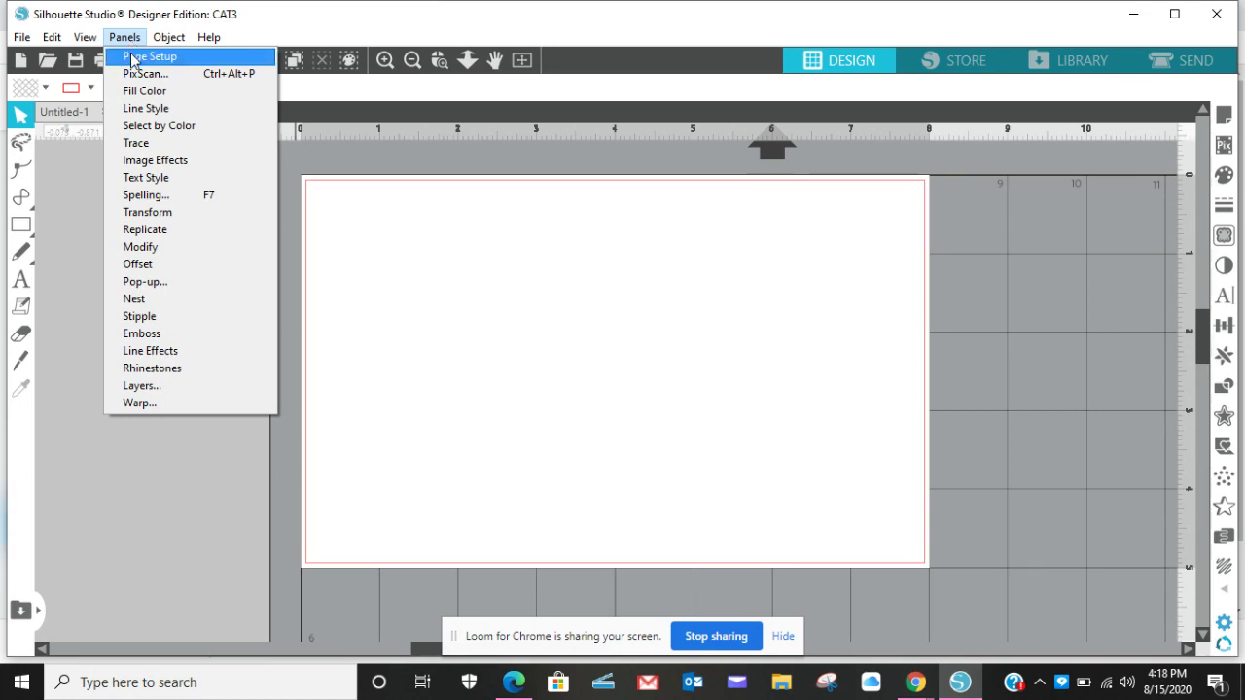
pyautogui.click(132, 58)
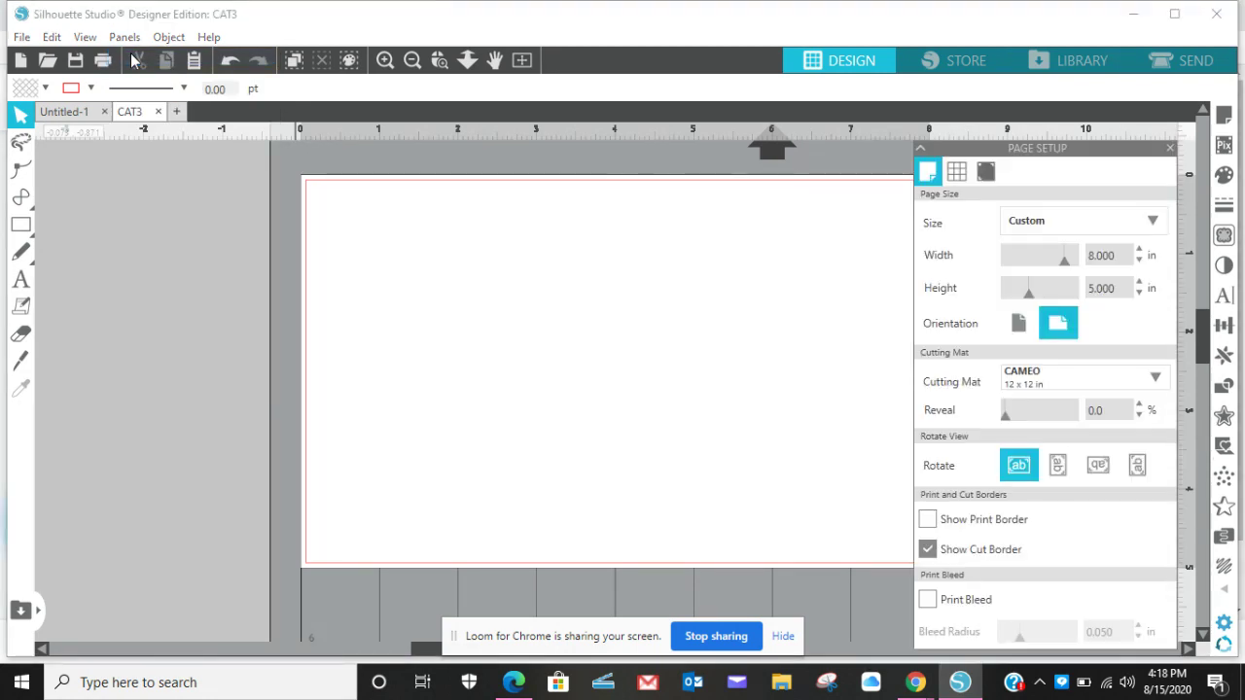
pyautogui.click(135, 60)
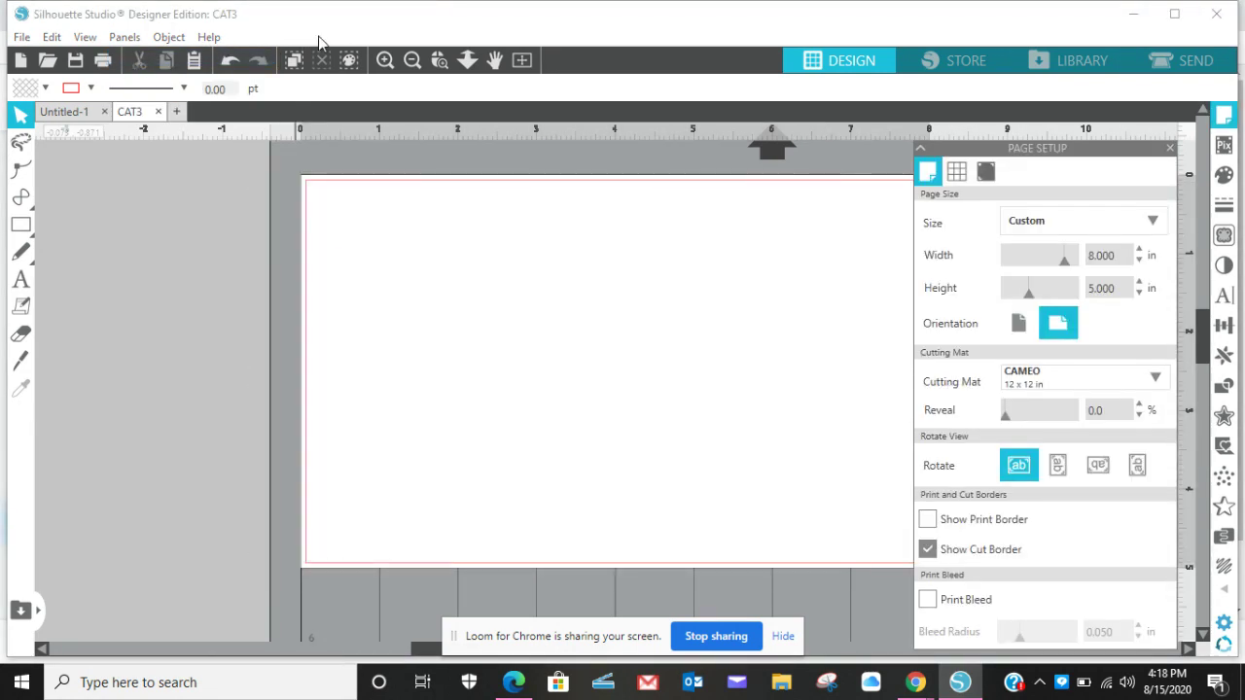
pyautogui.click(410, 61)
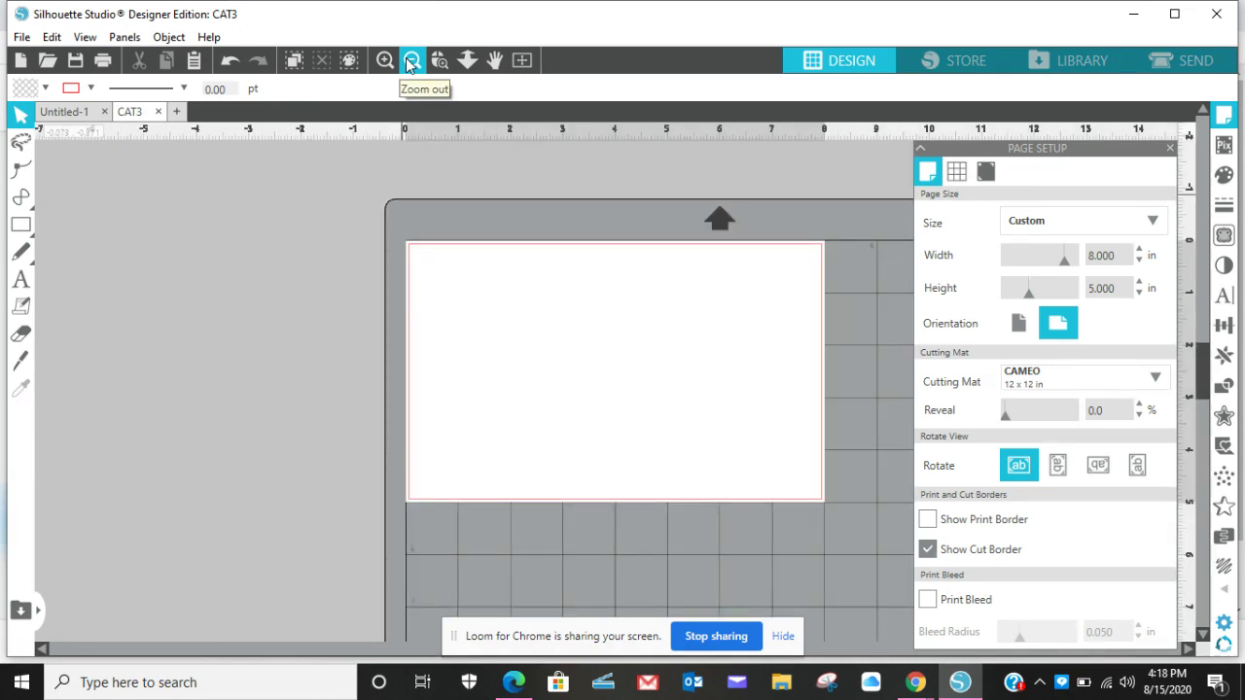
pyautogui.click(1016, 153)
pyautogui.moveTo(1016, 153); pyautogui.dragTo(165, 163)
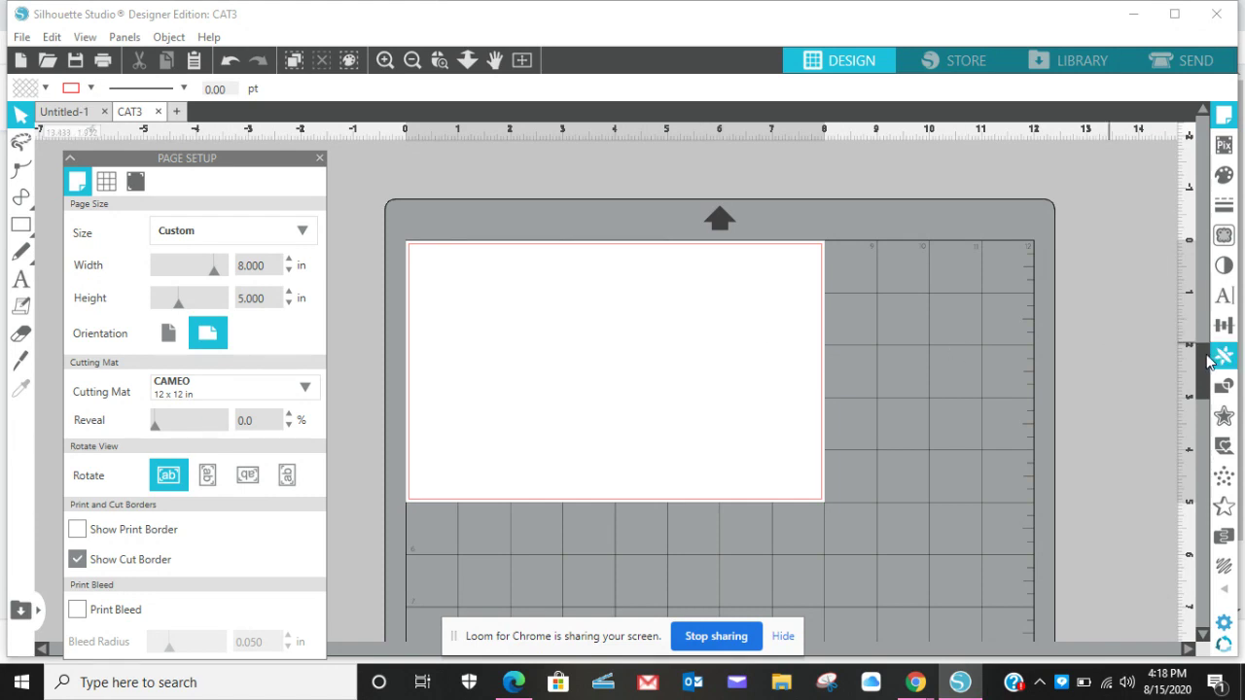
pyautogui.moveTo(1206, 357)
pyautogui.mouseDown()
pyautogui.moveTo(1196, 398)
pyautogui.moveTo(1192, 366)
pyautogui.mouseUp()
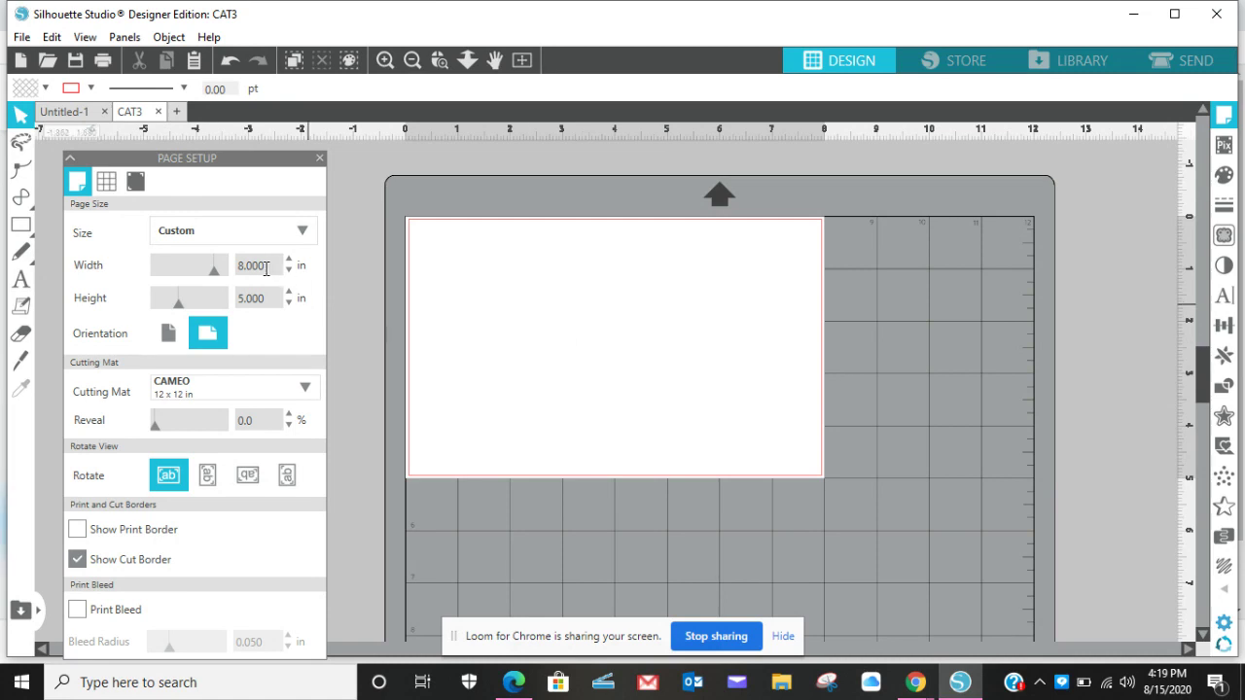
# Set the custom page width to 12 in
pyautogui.moveTo(267, 269); pyautogui.dragTo(230, 272)
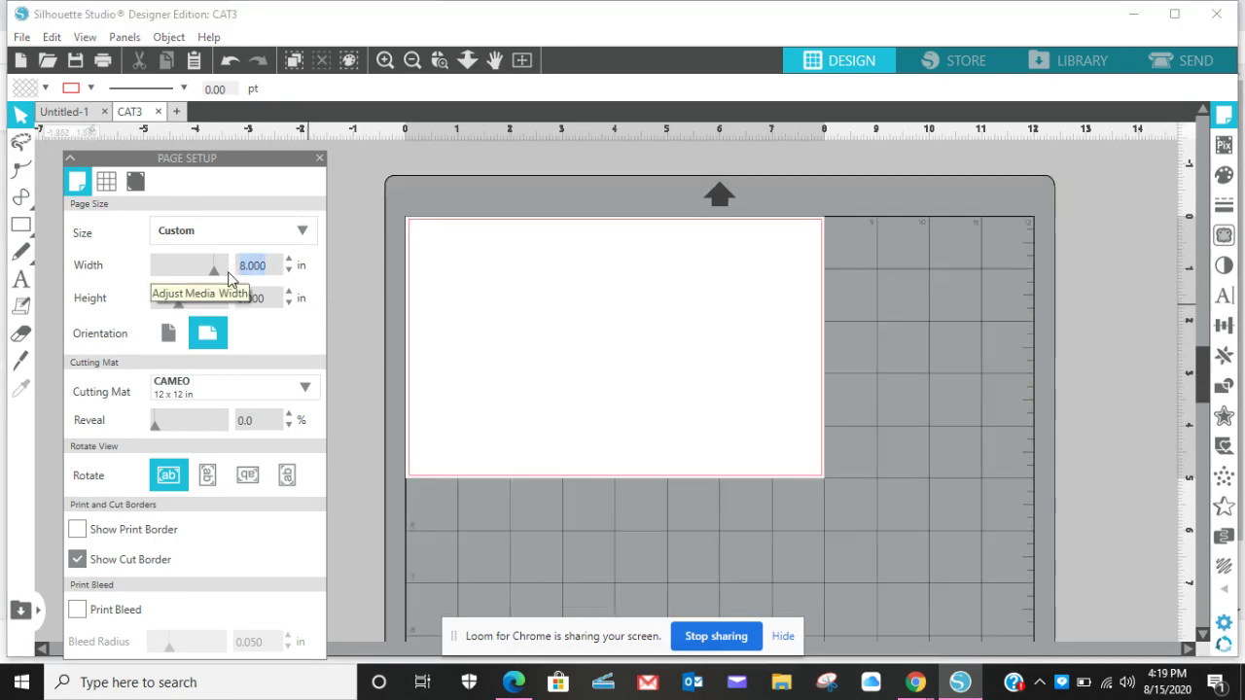
pyautogui.write('12')
pyautogui.press('Return')
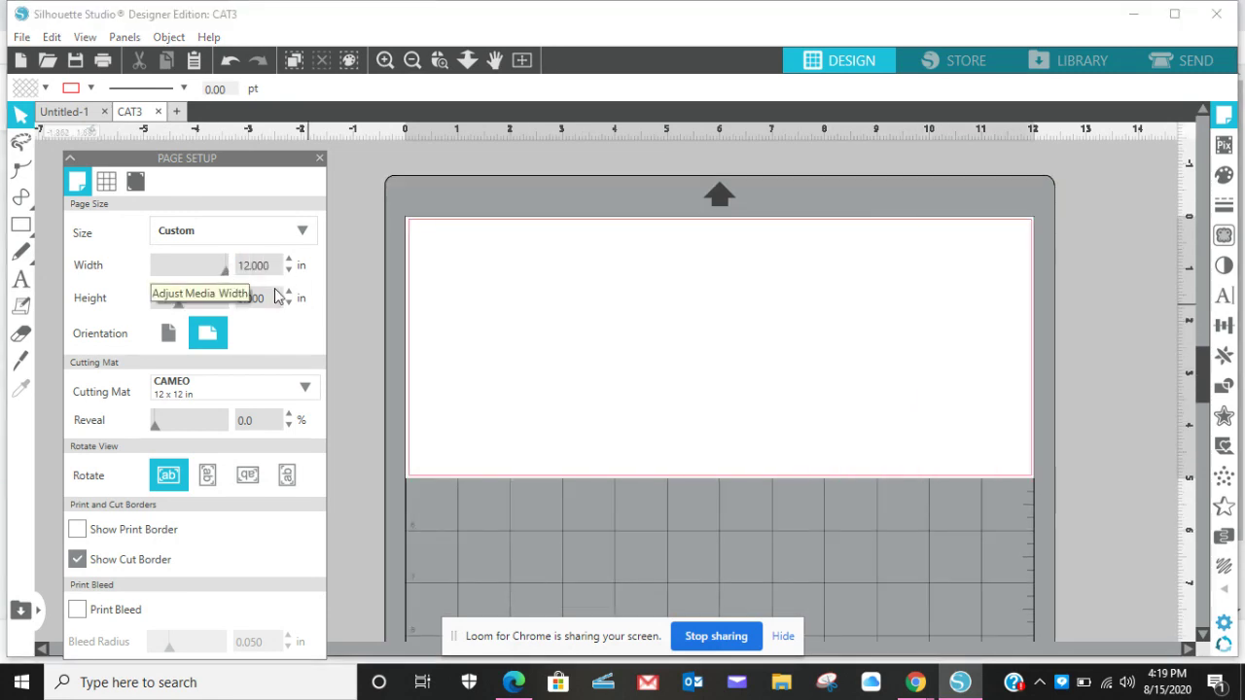
pyautogui.moveTo(277, 300); pyautogui.dragTo(206, 305)
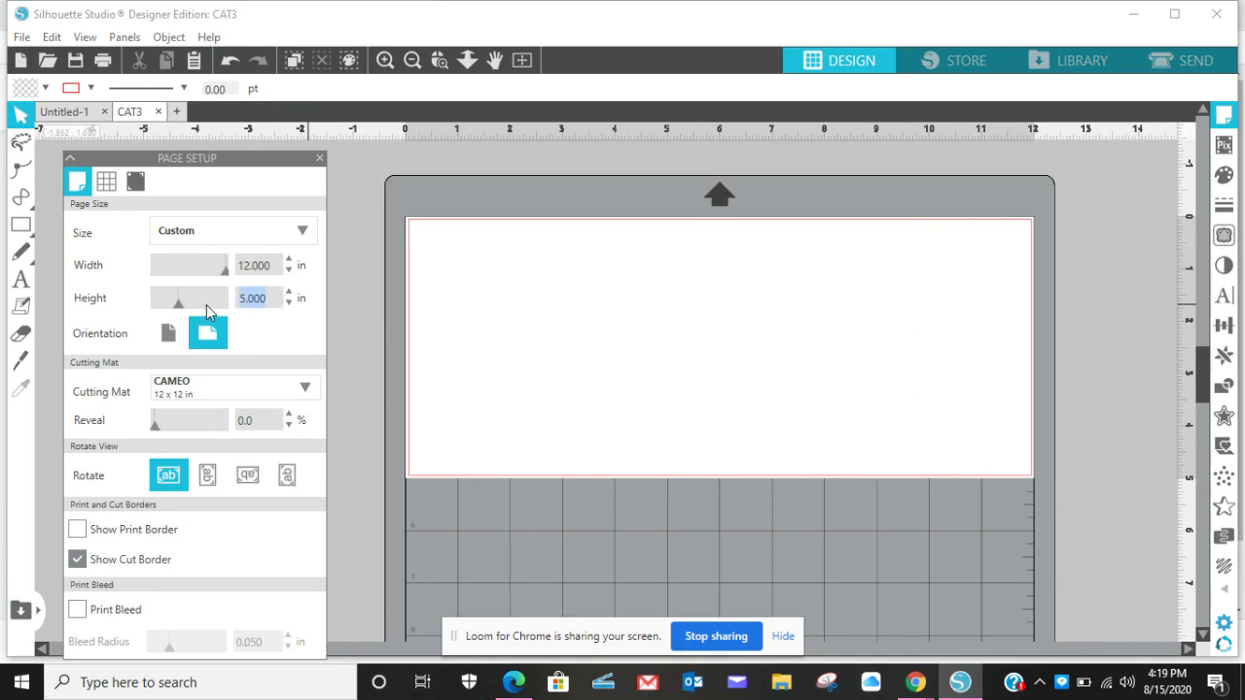
pyautogui.write('52')
pyautogui.press('Return')
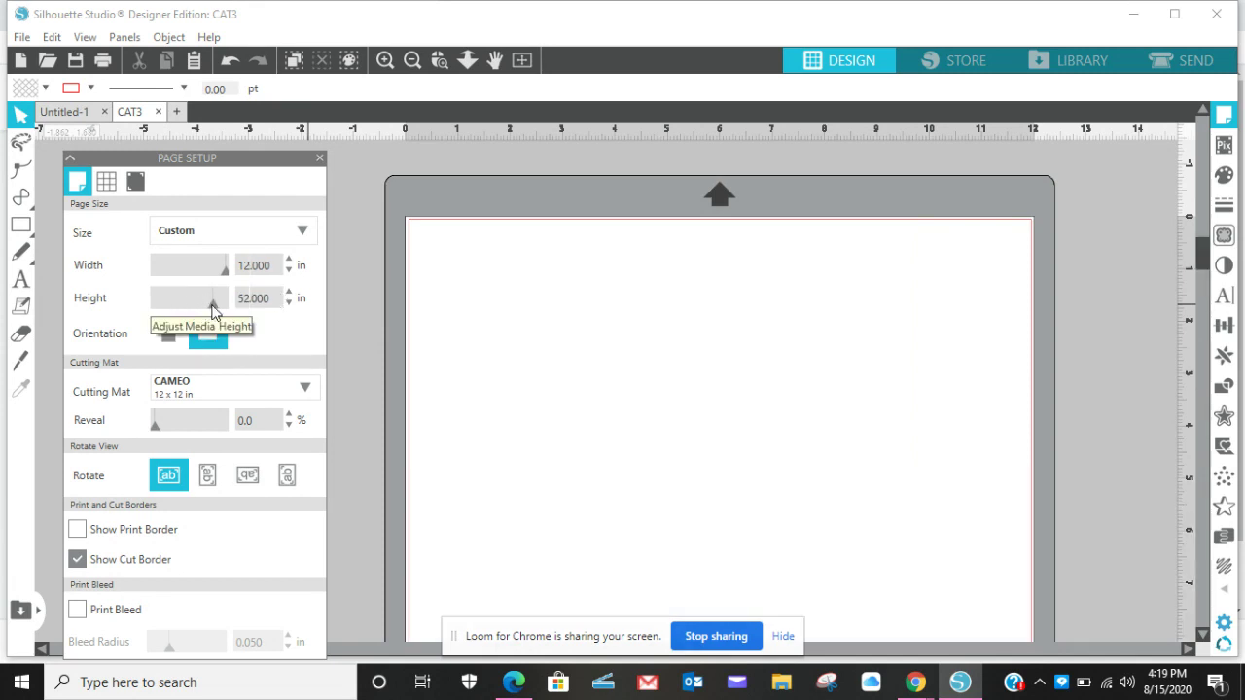
# Set the custom page height to 12 in
pyautogui.moveTo(272, 295); pyautogui.dragTo(237, 302)
pyautogui.write('12')
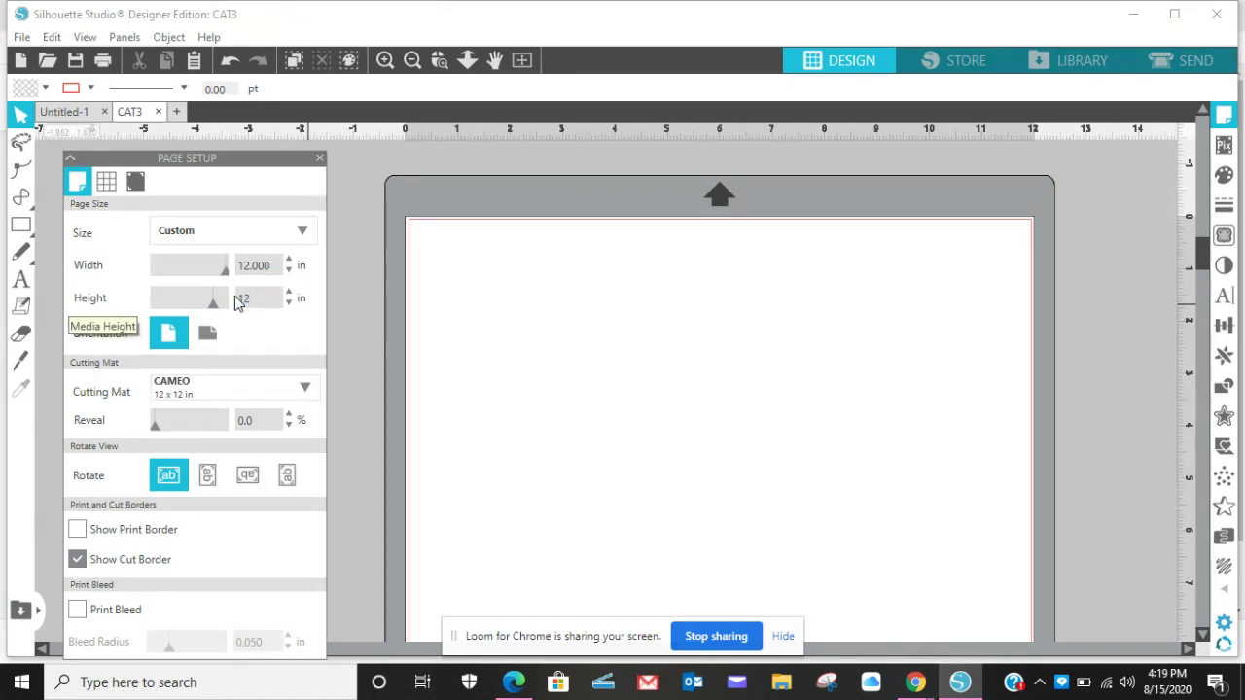
pyautogui.press('Return')
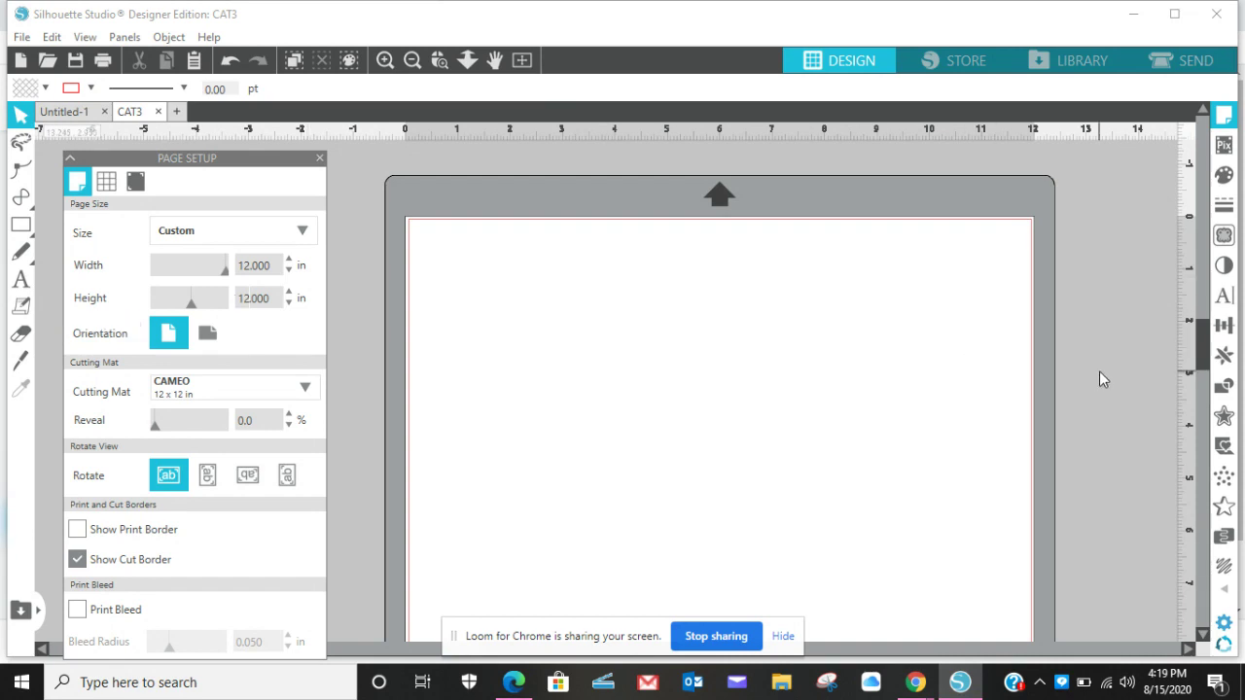
# Display the grid on the page and hide it again
pyautogui.moveTo(1201, 335)
pyautogui.mouseDown()
pyautogui.moveTo(1192, 402)
pyautogui.moveTo(1182, 346)
pyautogui.mouseUp()
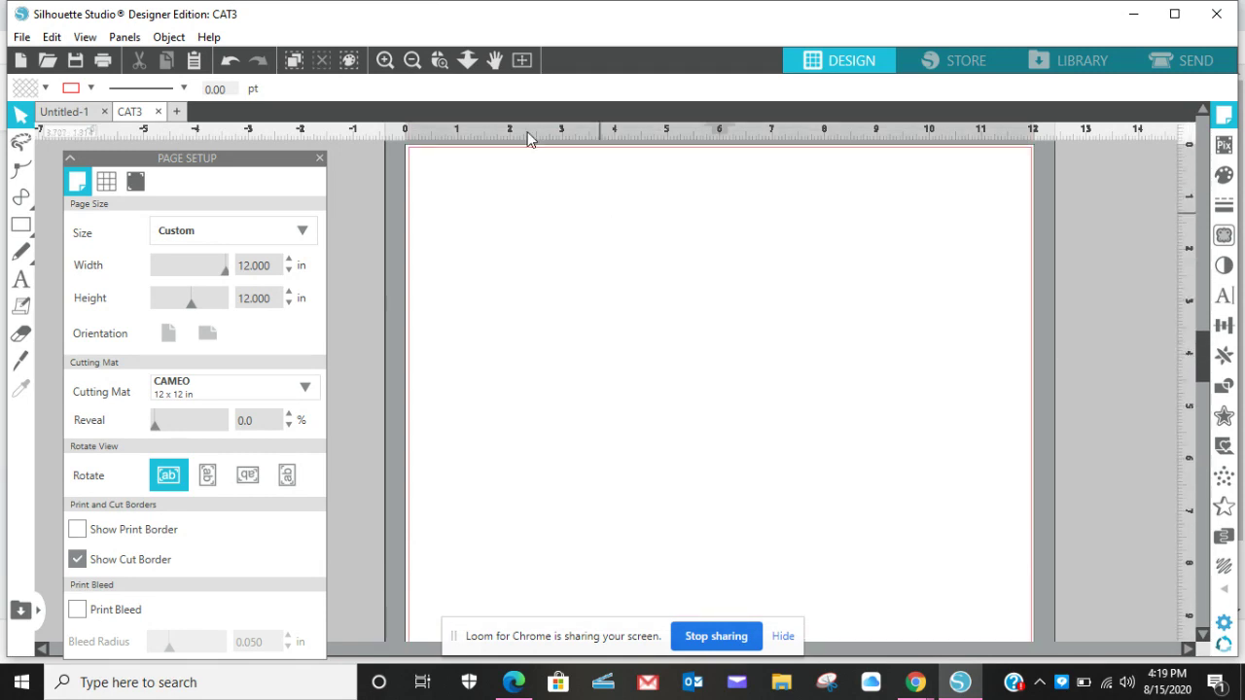
pyautogui.click(410, 61)
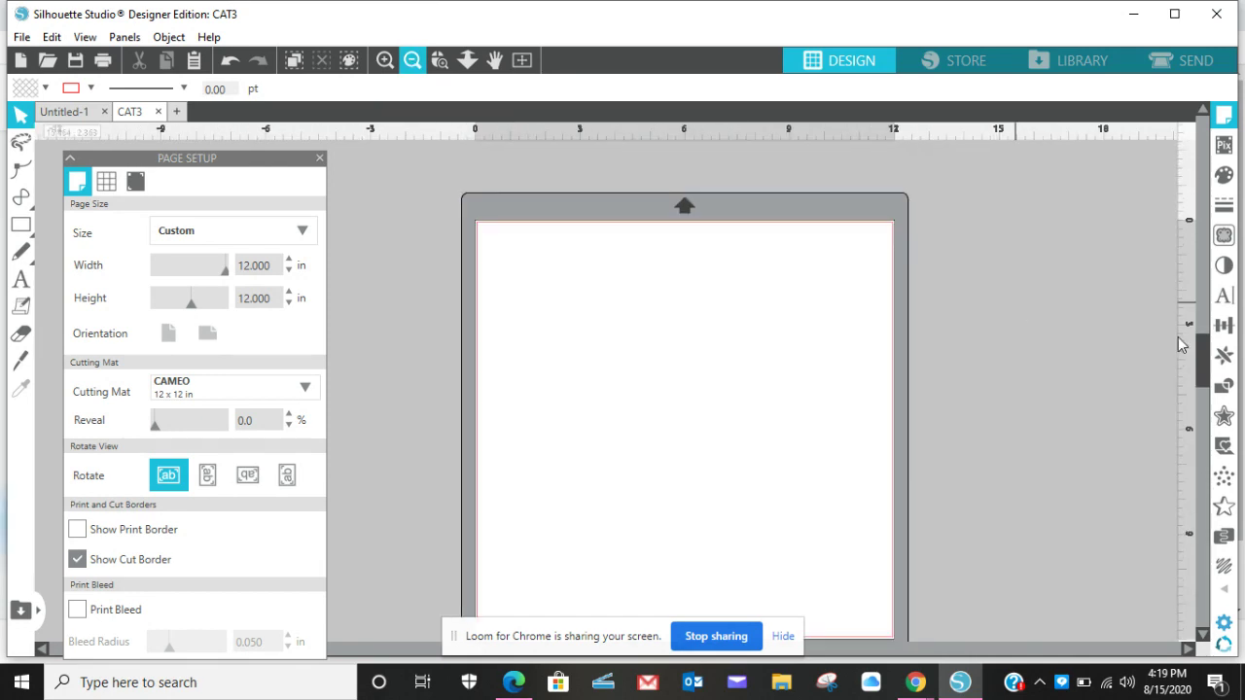
pyautogui.moveTo(1201, 352); pyautogui.dragTo(1201, 358)
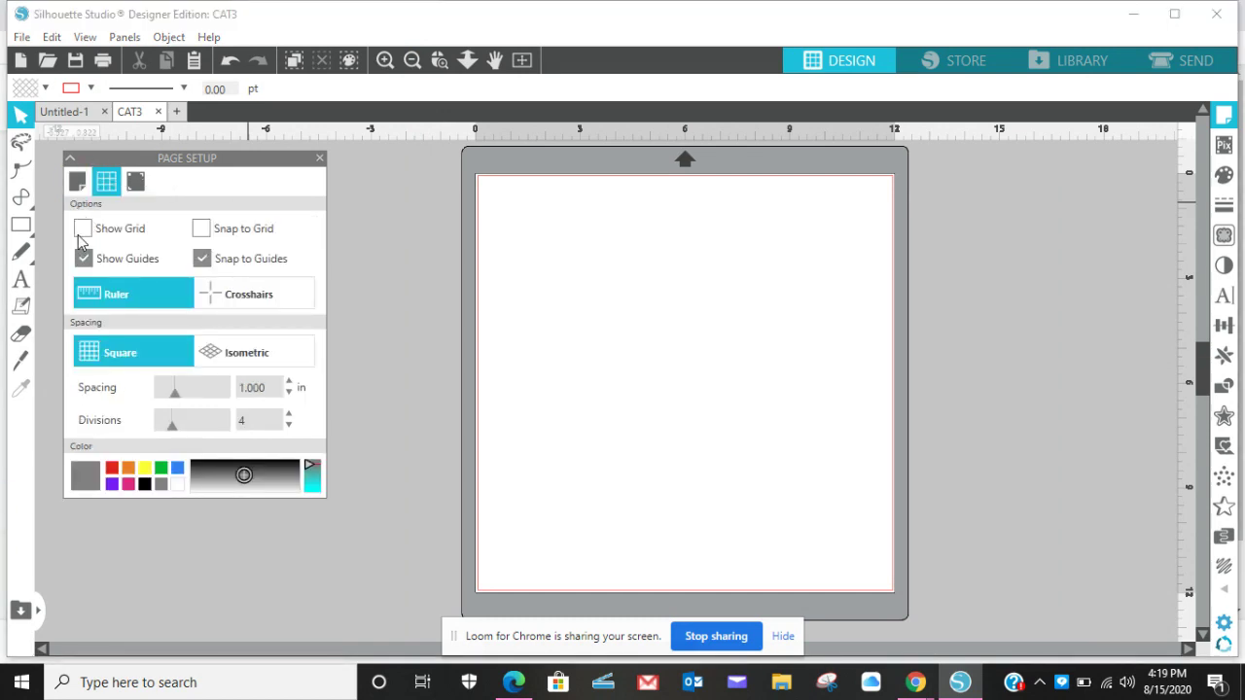
pyautogui.click(83, 228)
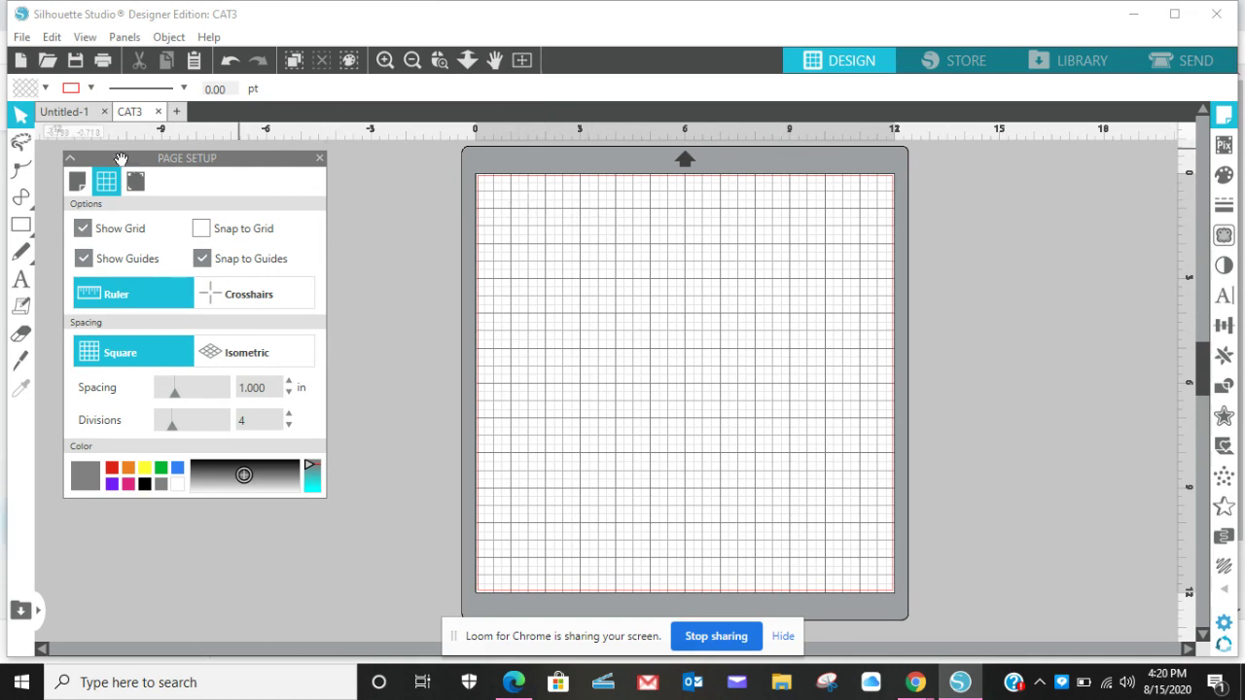
pyautogui.click(88, 227)
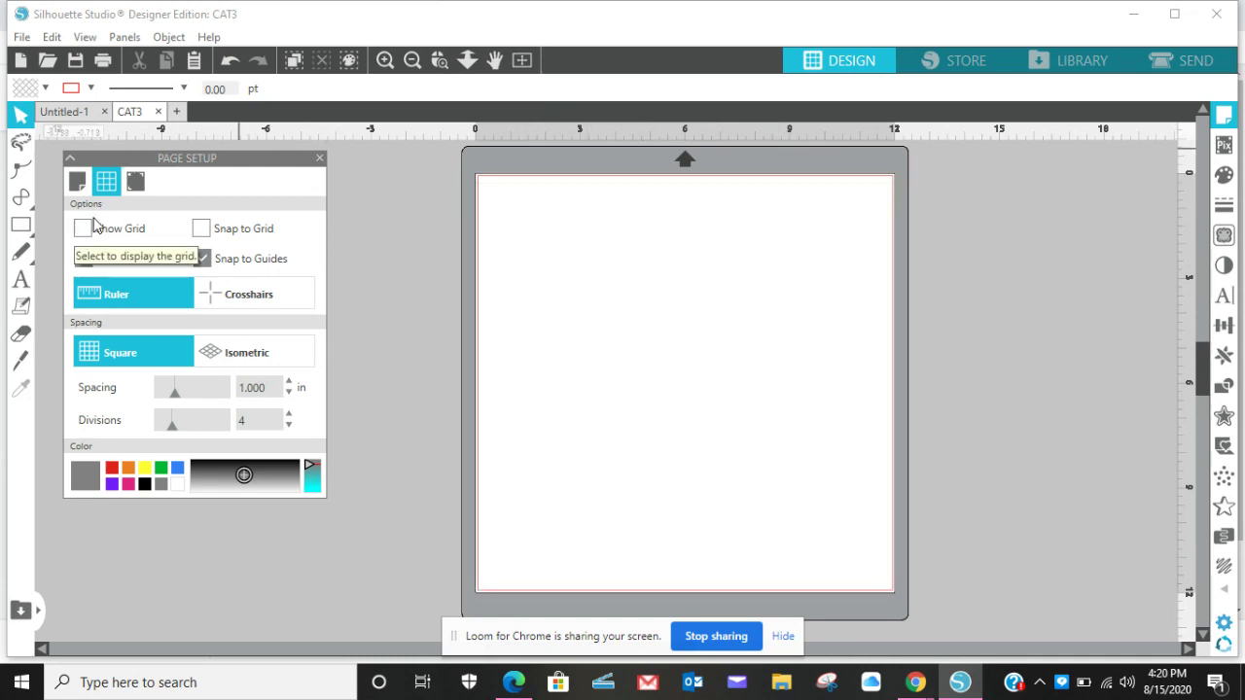
# Try the Type 1 registration marks on the page and switch the registration marks back off
pyautogui.click(135, 184)
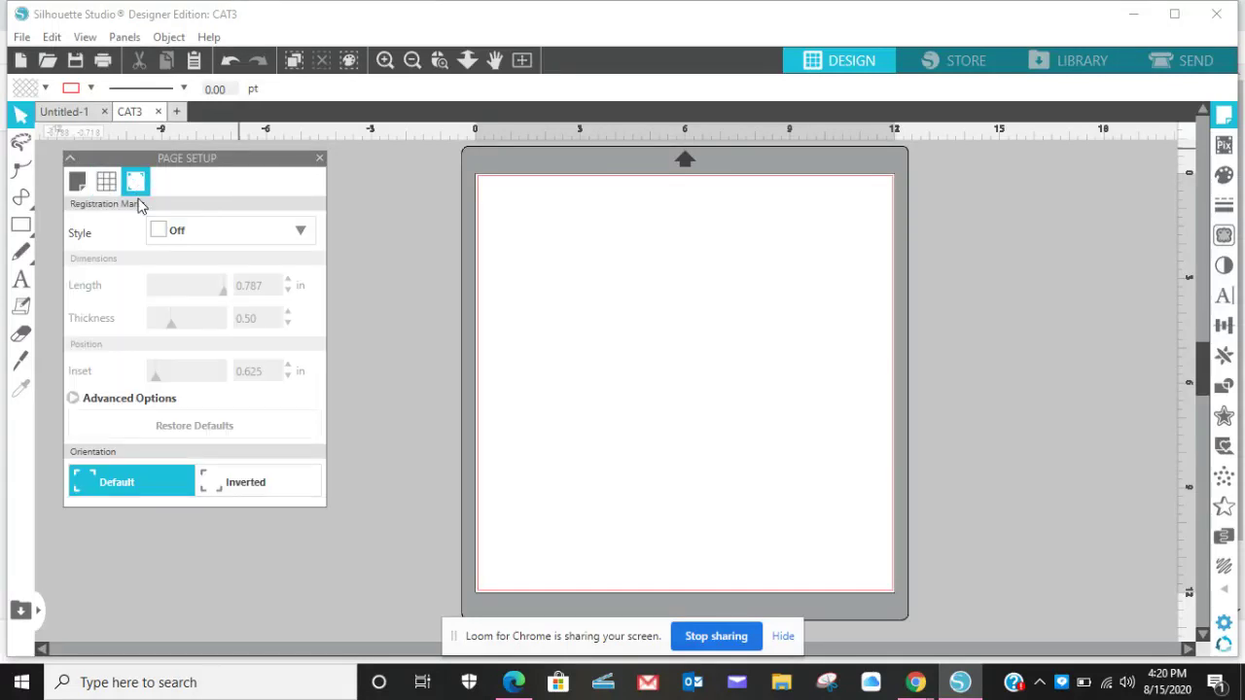
pyautogui.click(301, 233)
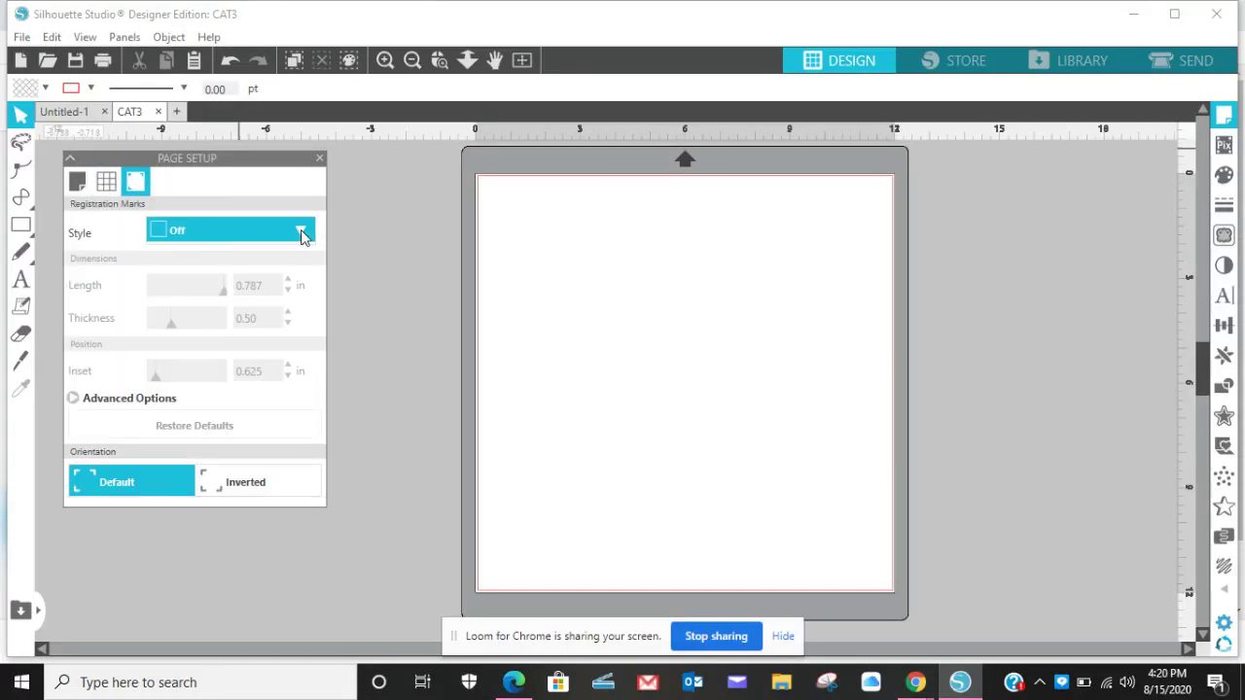
pyautogui.click(300, 233)
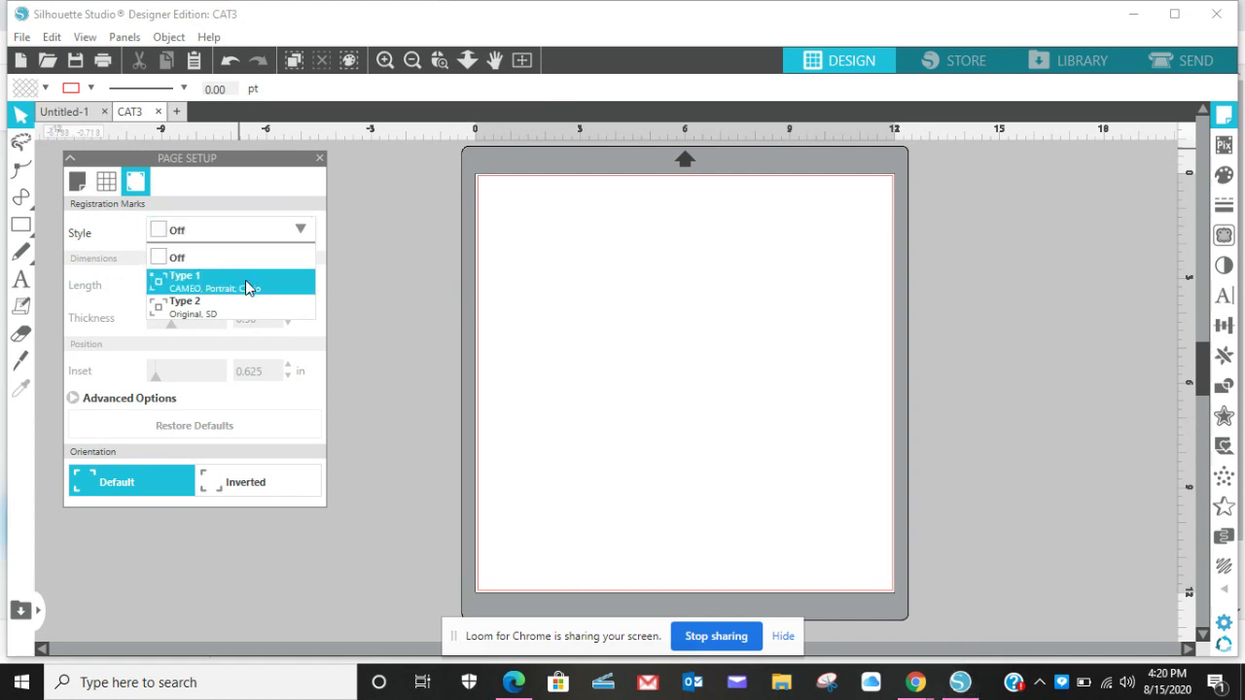
pyautogui.click(245, 280)
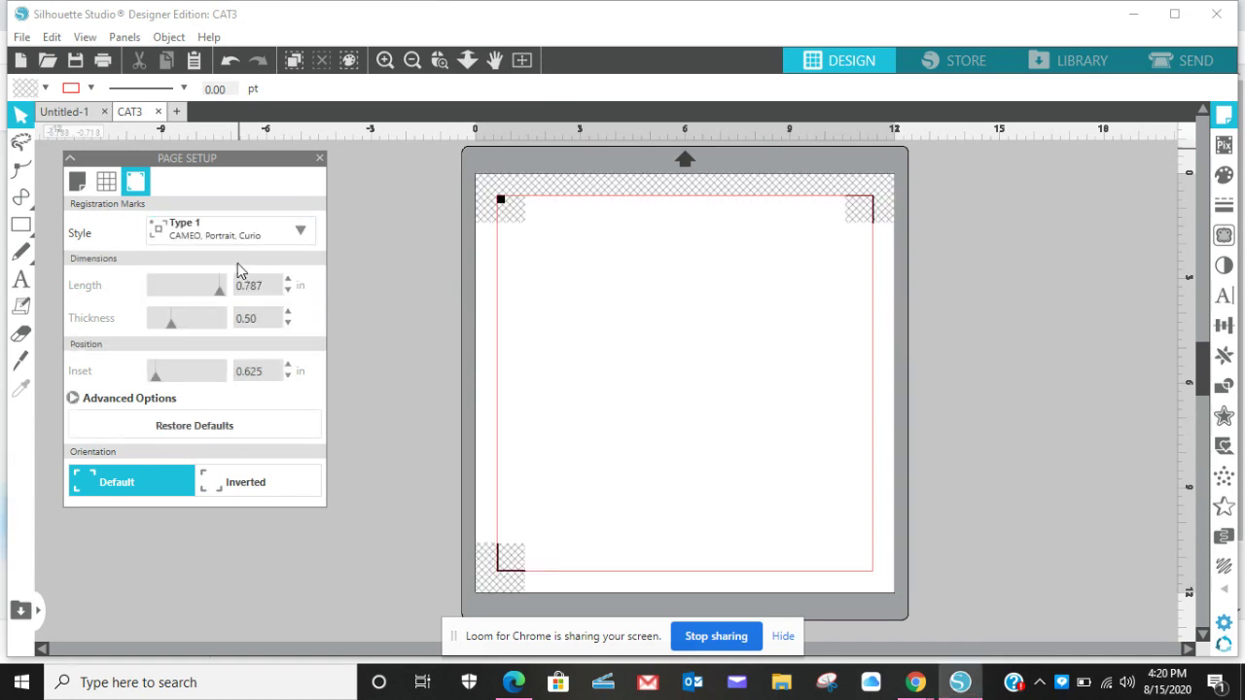
pyautogui.click(285, 240)
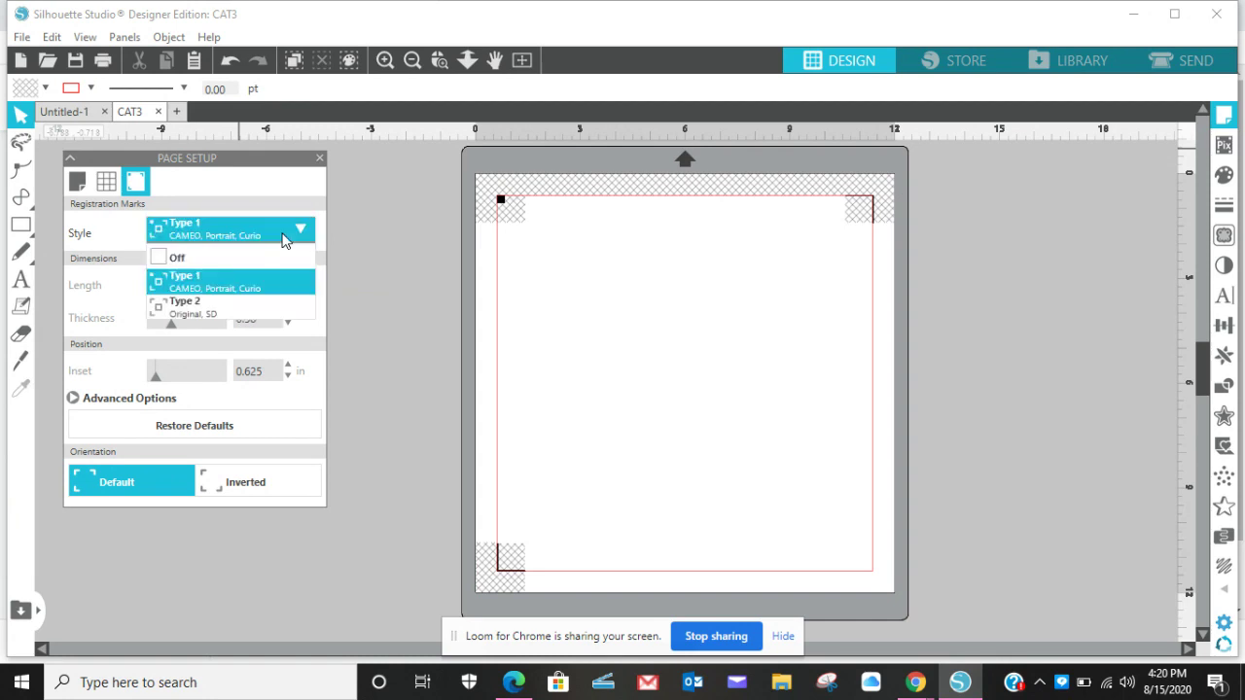
pyautogui.click(250, 255)
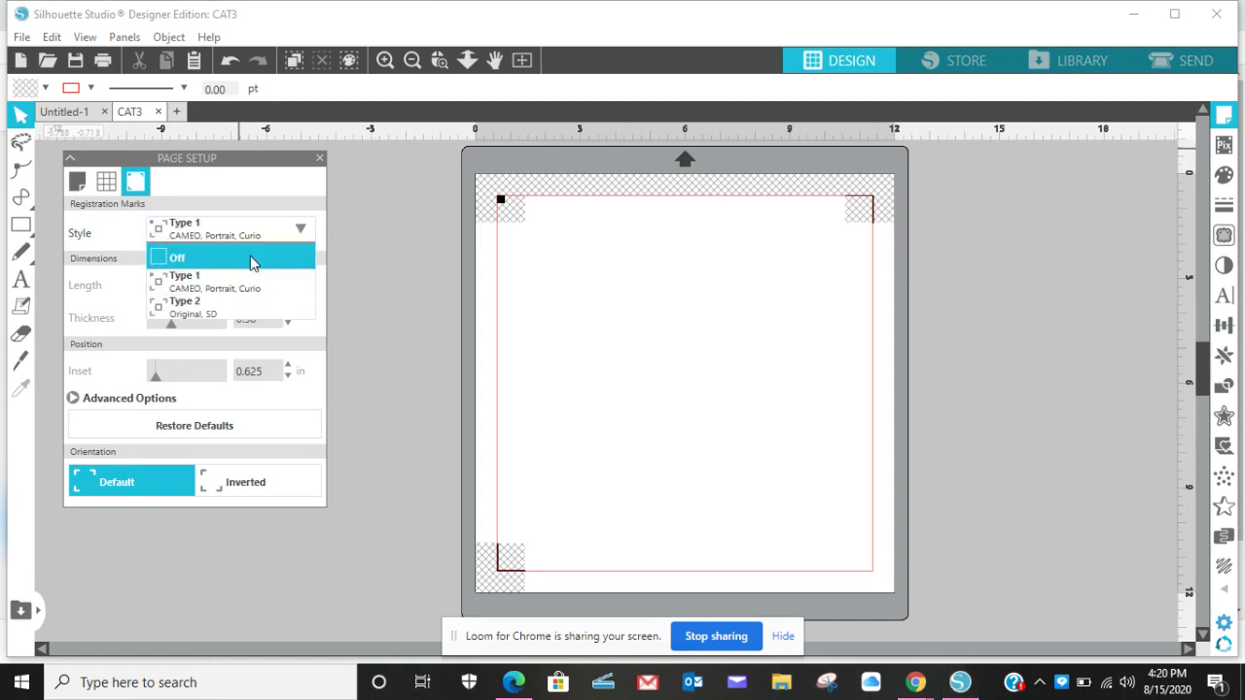
# Close the page setup from its page size settings, reopen it beside the page, and close it again
pyautogui.click(79, 183)
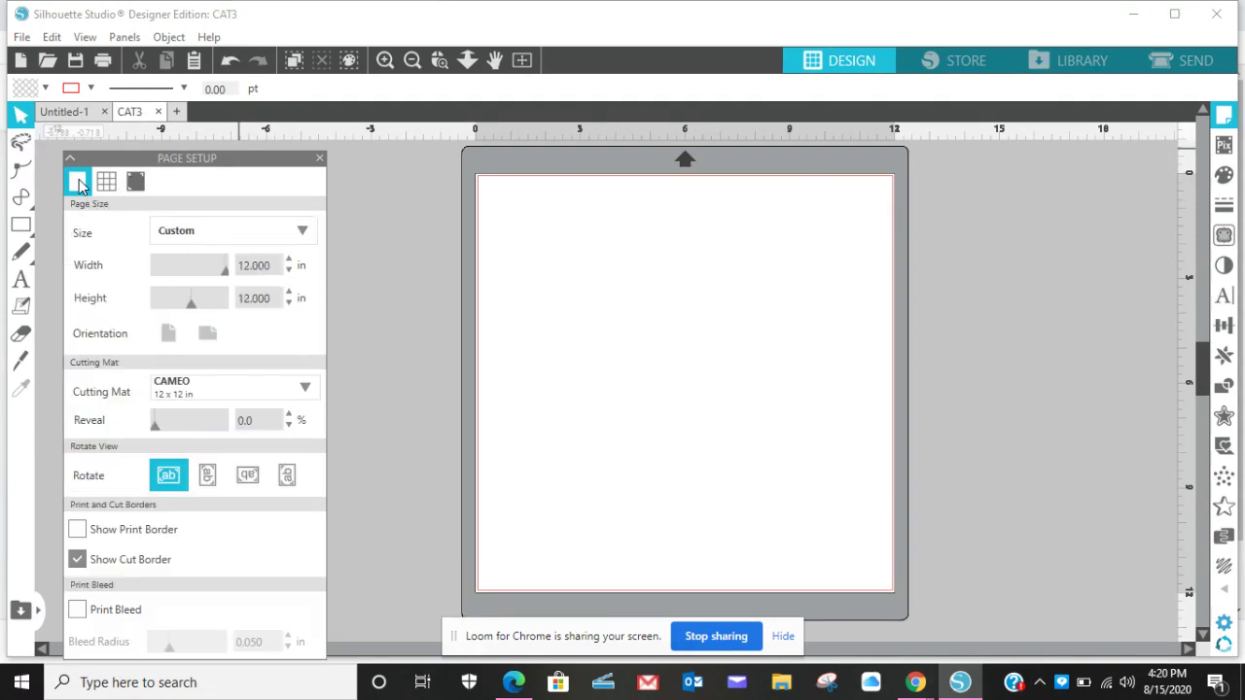
pyautogui.click(320, 156)
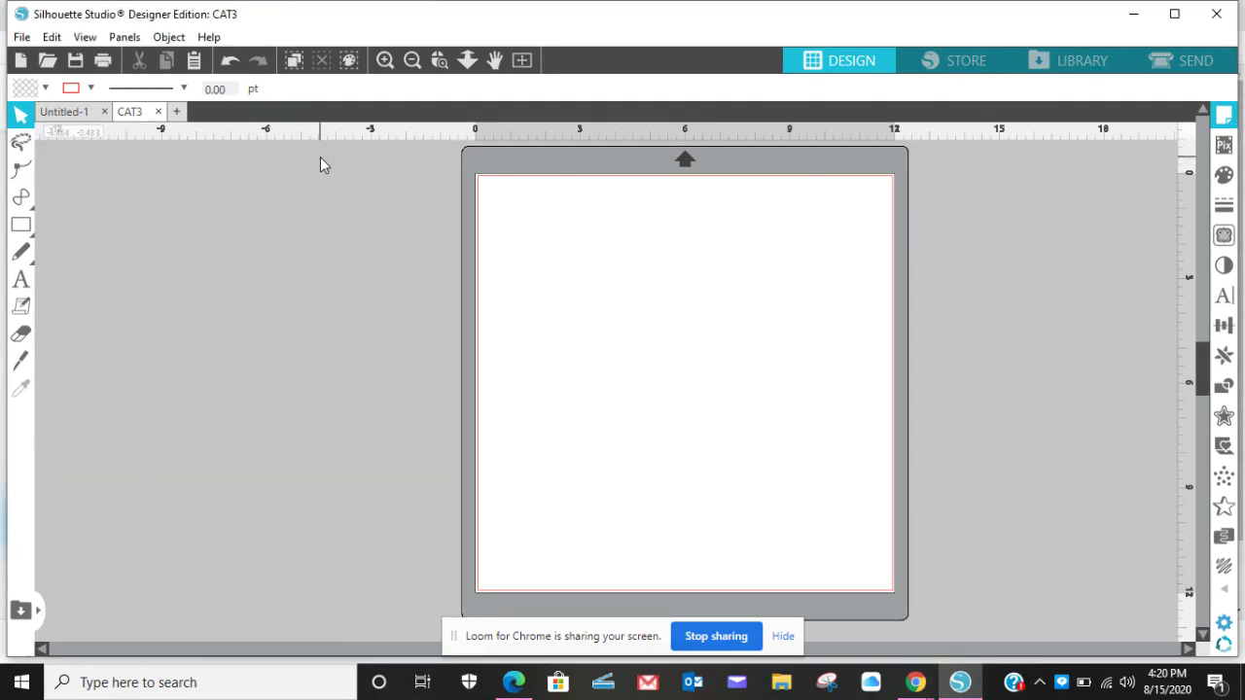
pyautogui.click(1223, 115)
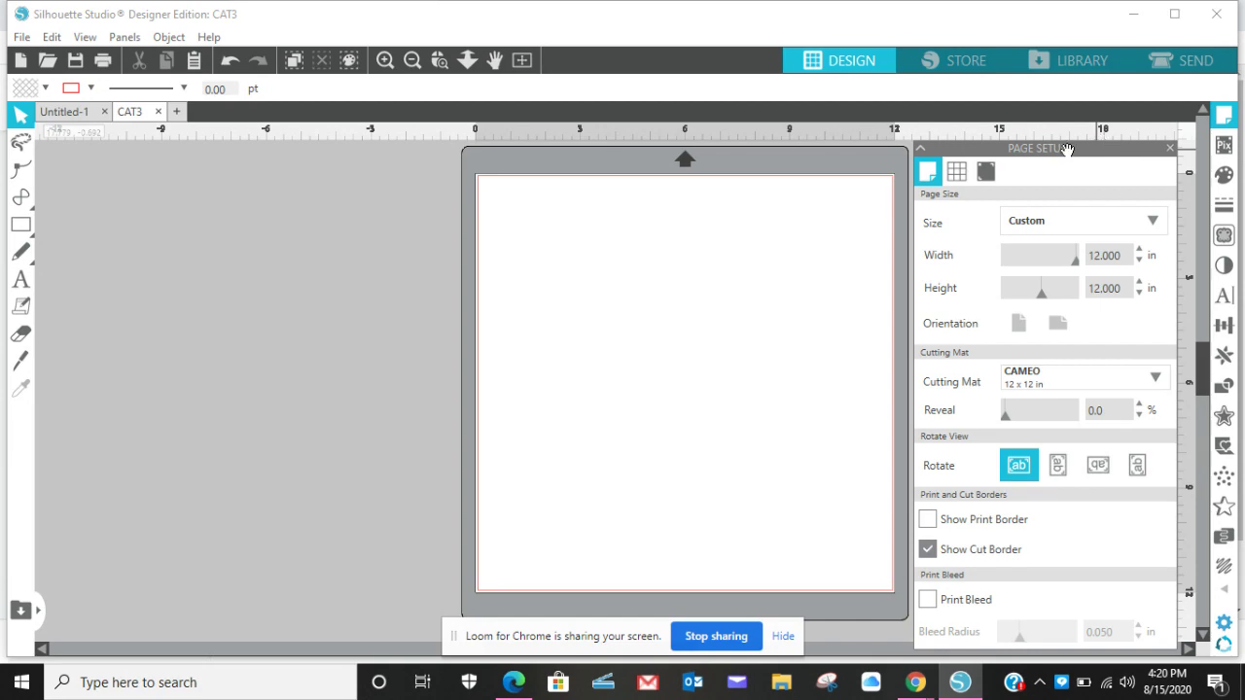
pyautogui.moveTo(1097, 142); pyautogui.dragTo(300, 252)
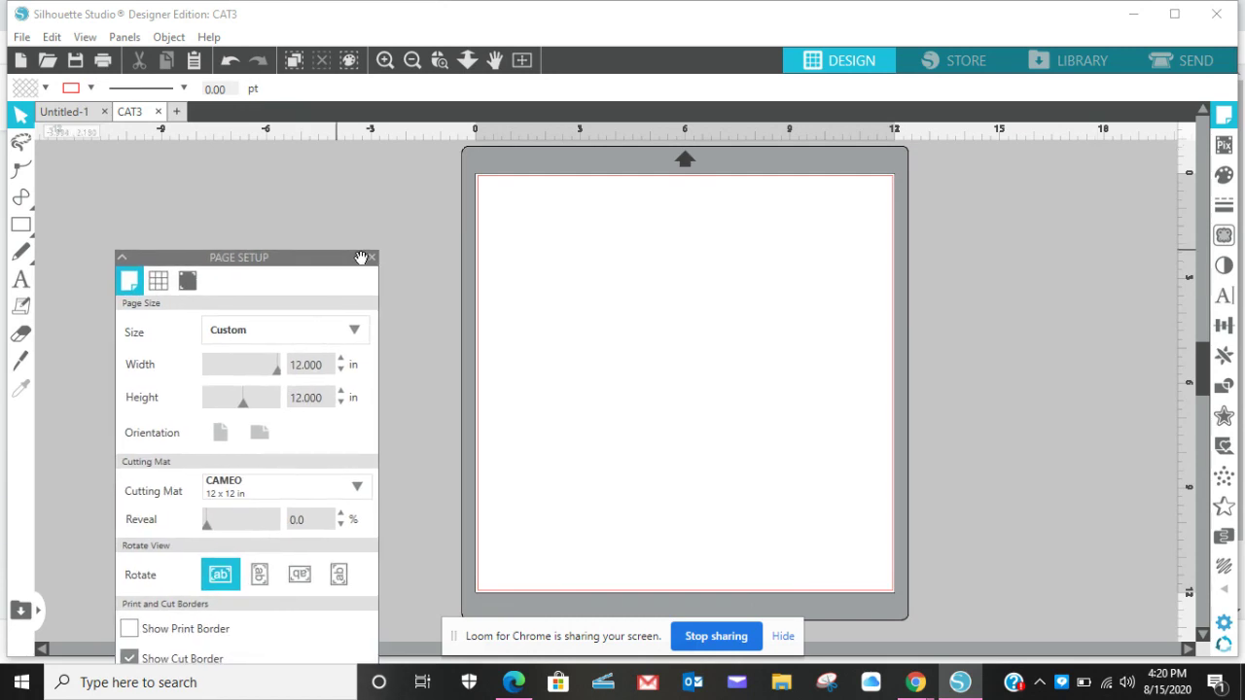
pyautogui.click(371, 260)
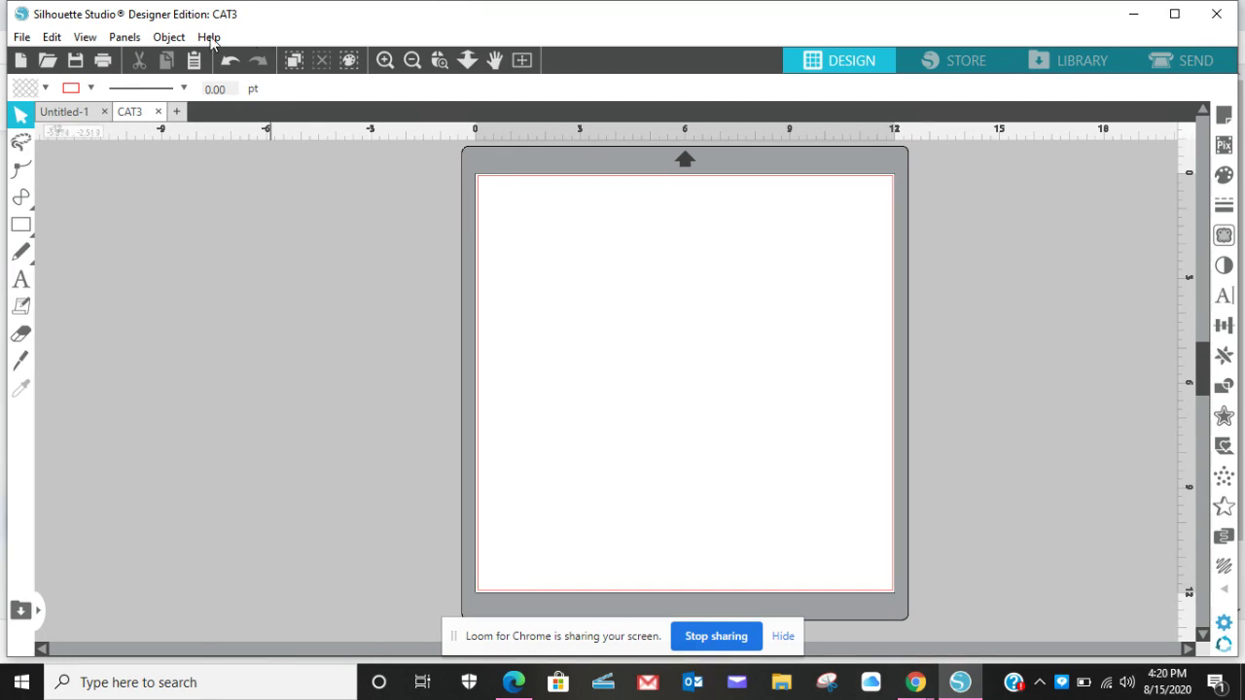
# Open the fill colour settings and add the text "hello" to the upper-left area of the page
pyautogui.click(127, 37)
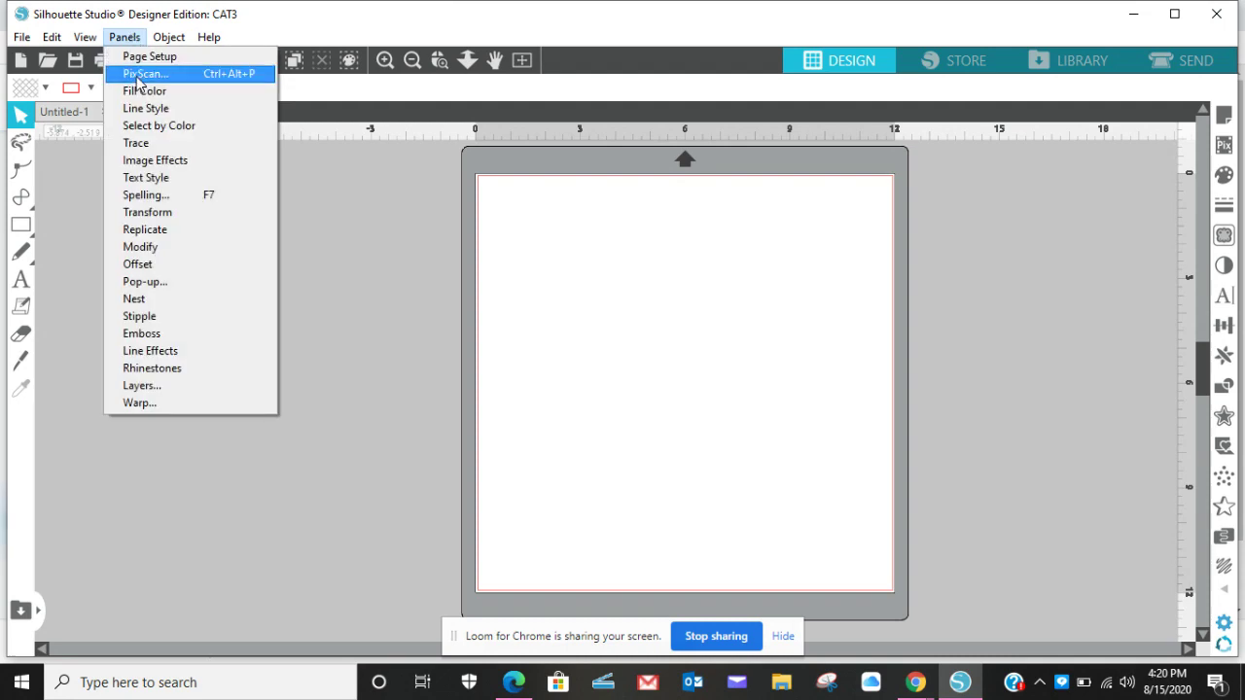
pyautogui.click(138, 94)
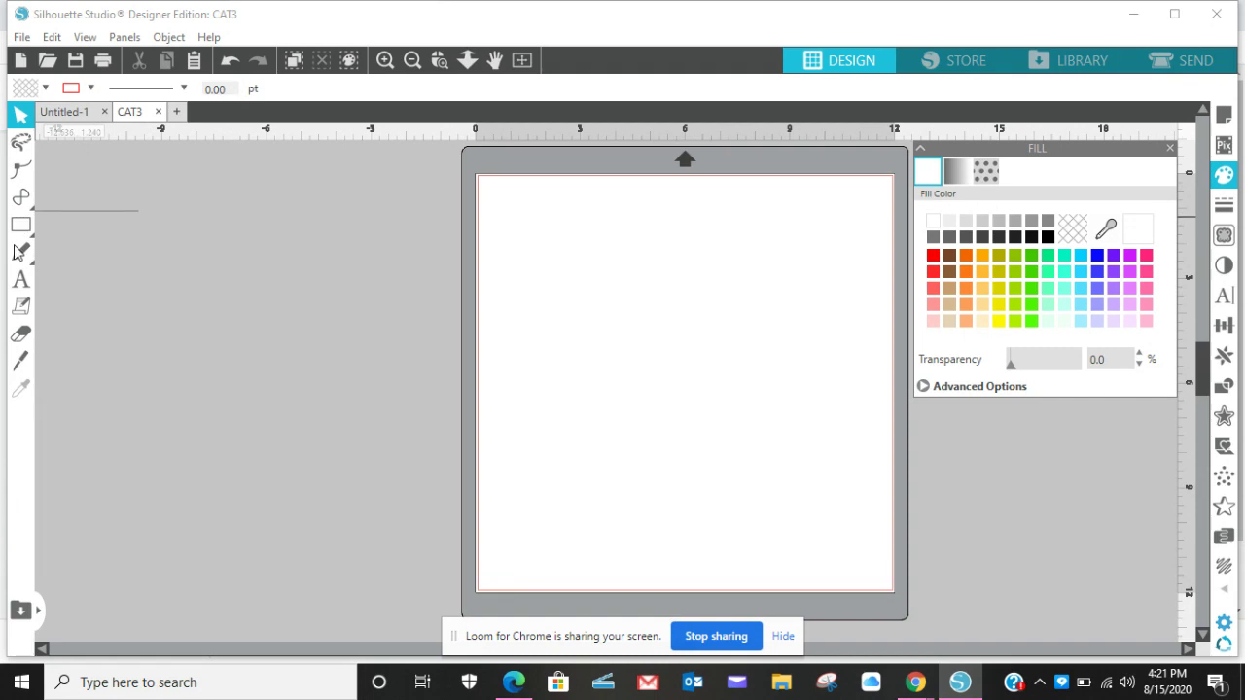
pyautogui.click(20, 280)
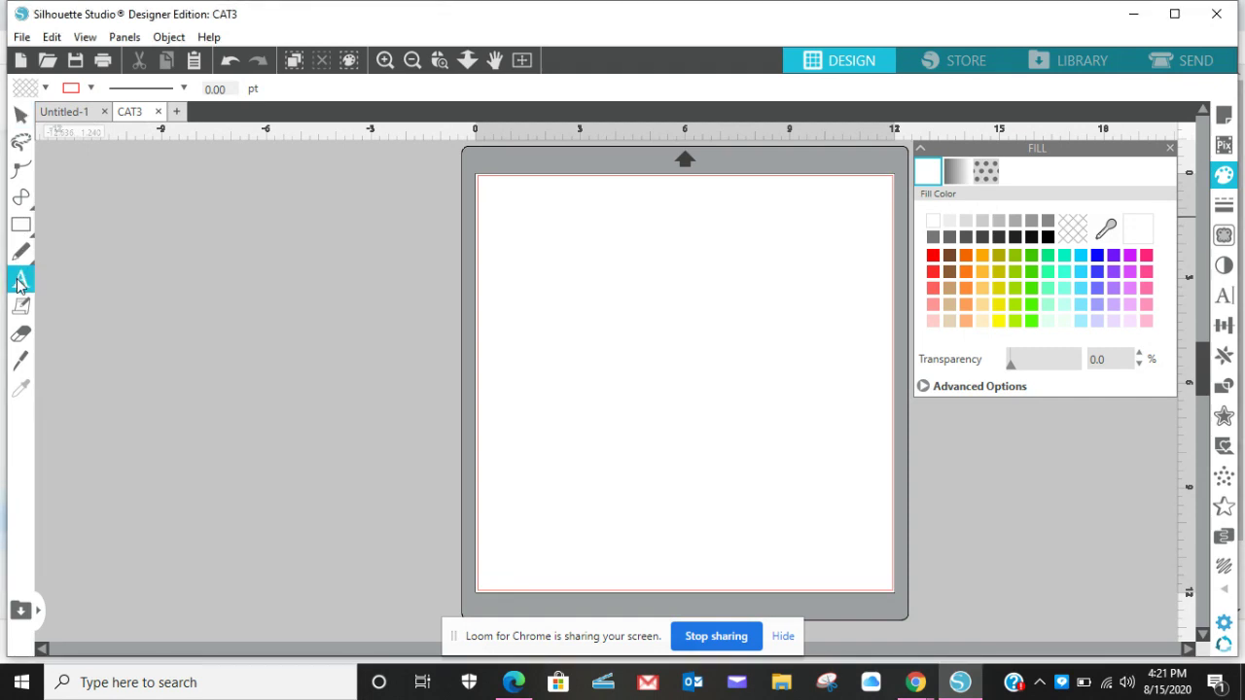
pyautogui.click(505, 326)
pyautogui.write('hello')
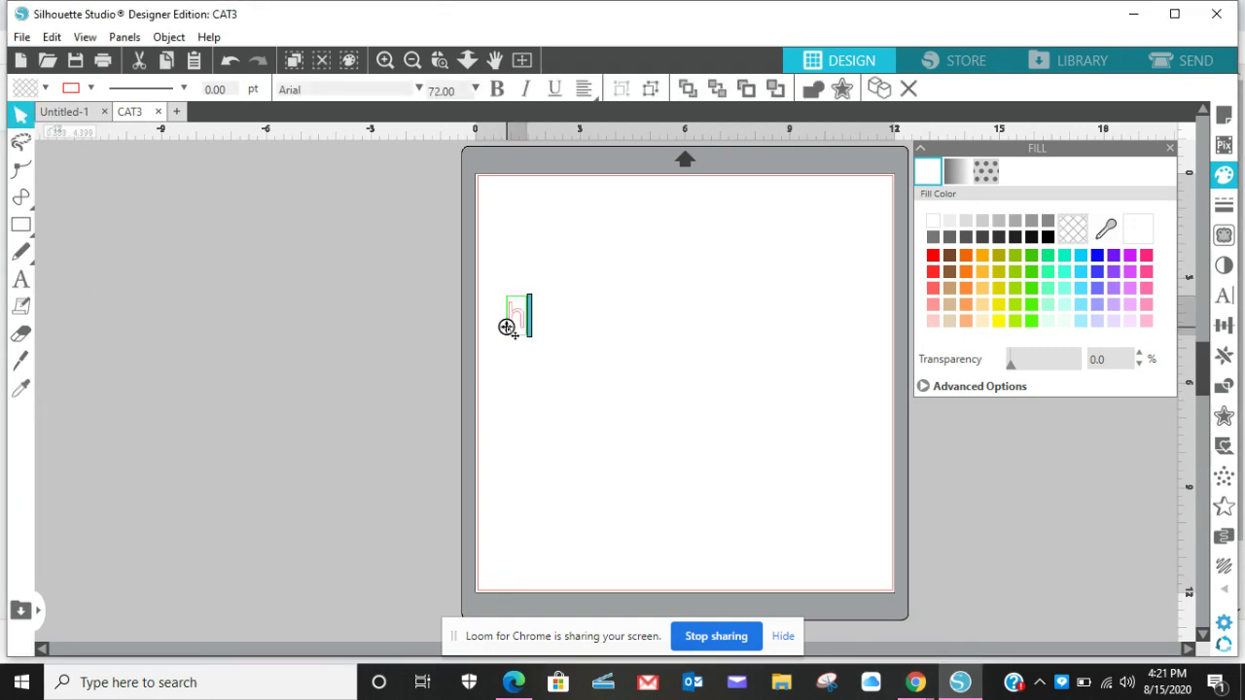
pyautogui.click(588, 324)
# Enlarge the "hello" text proportionally to about 7.73 in wide and 4.09 in high
pyautogui.click(578, 328)
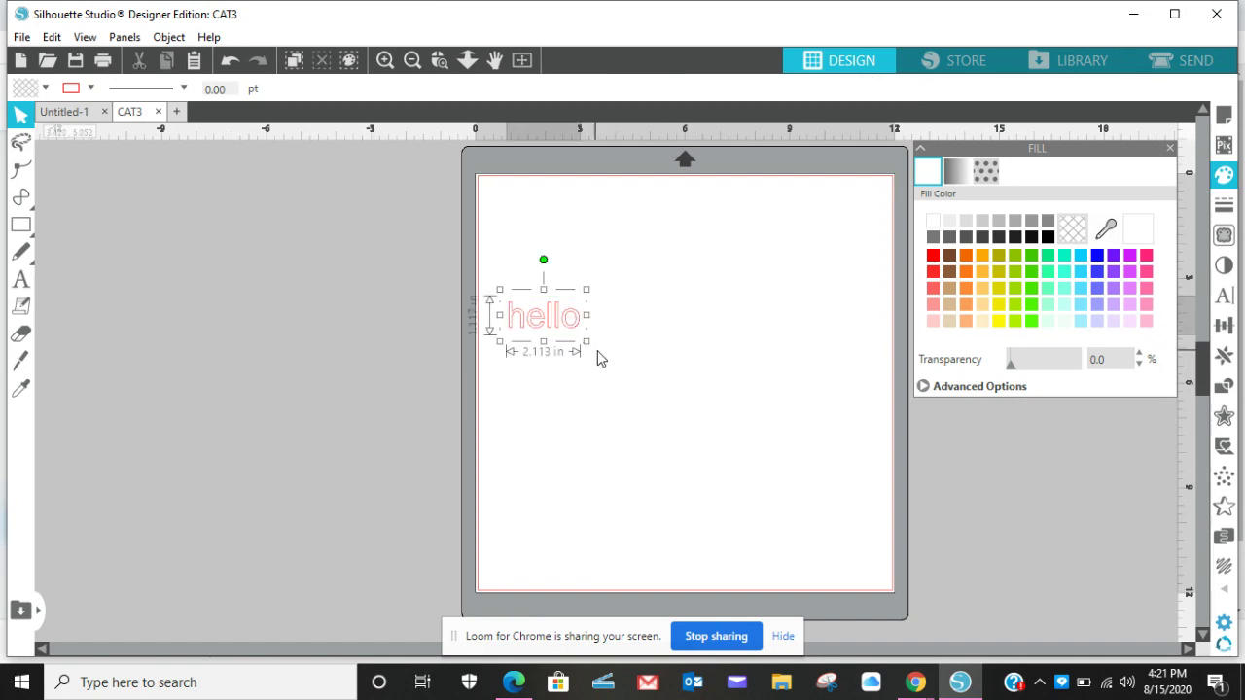
pyautogui.click(587, 347)
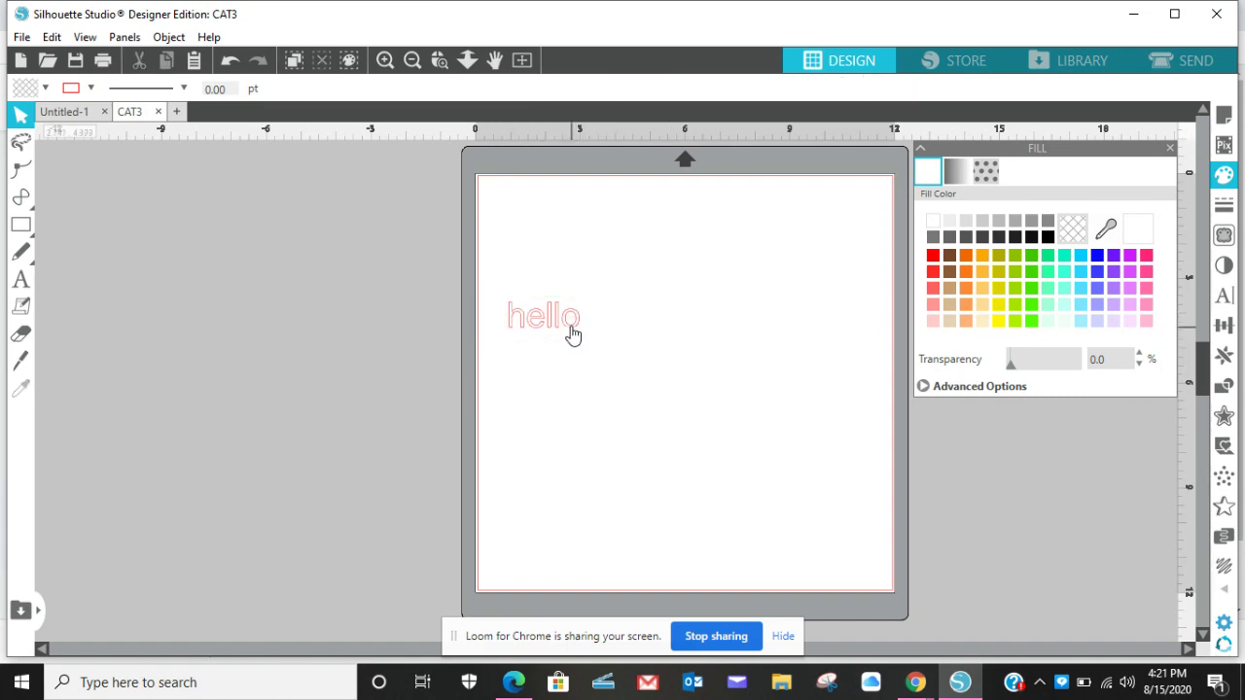
pyautogui.click(575, 336)
pyautogui.moveTo(588, 344); pyautogui.dragTo(797, 432)
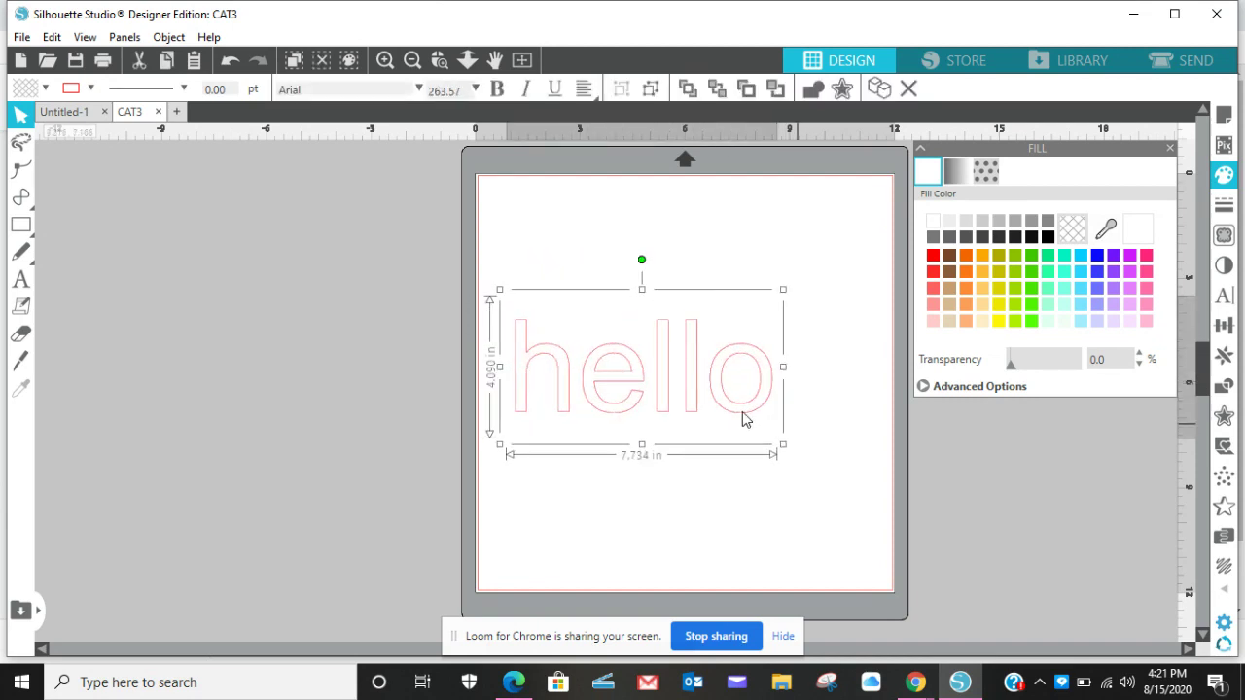
# Move the "hello" text higher on the page and try black, green, orange, lime, turquoise and spring green fill colours on it
pyautogui.moveTo(672, 411); pyautogui.dragTo(678, 360)
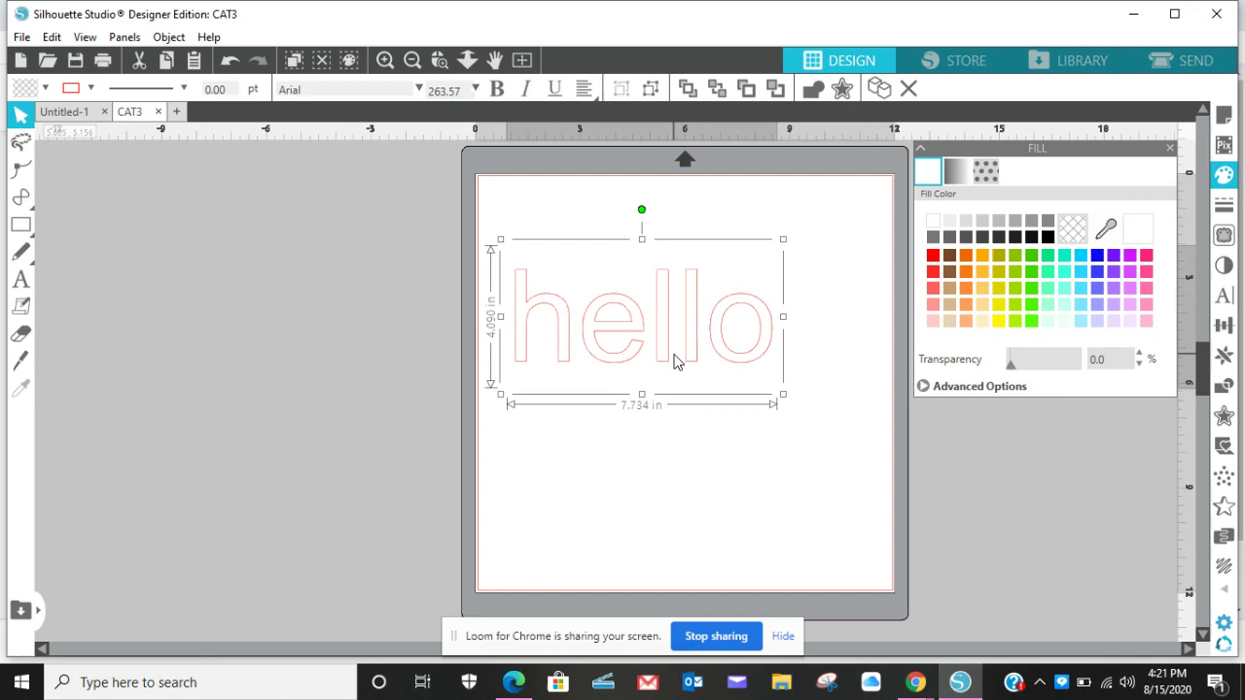
pyautogui.click(1047, 237)
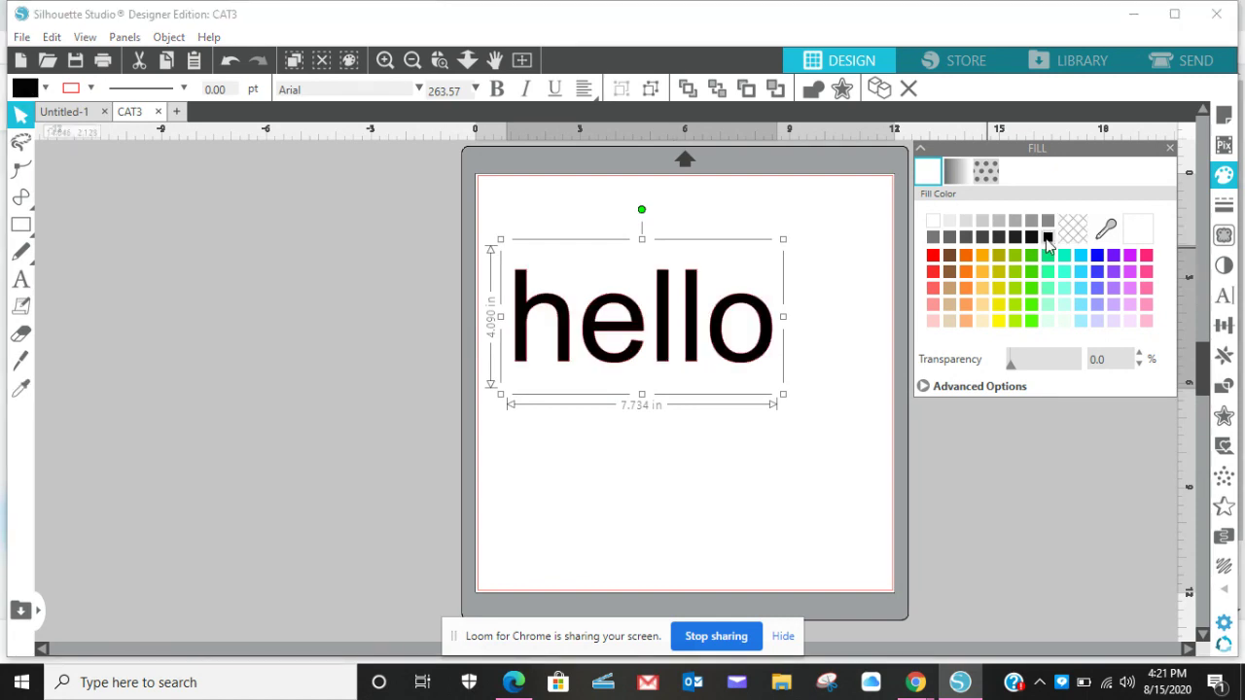
pyautogui.click(1030, 255)
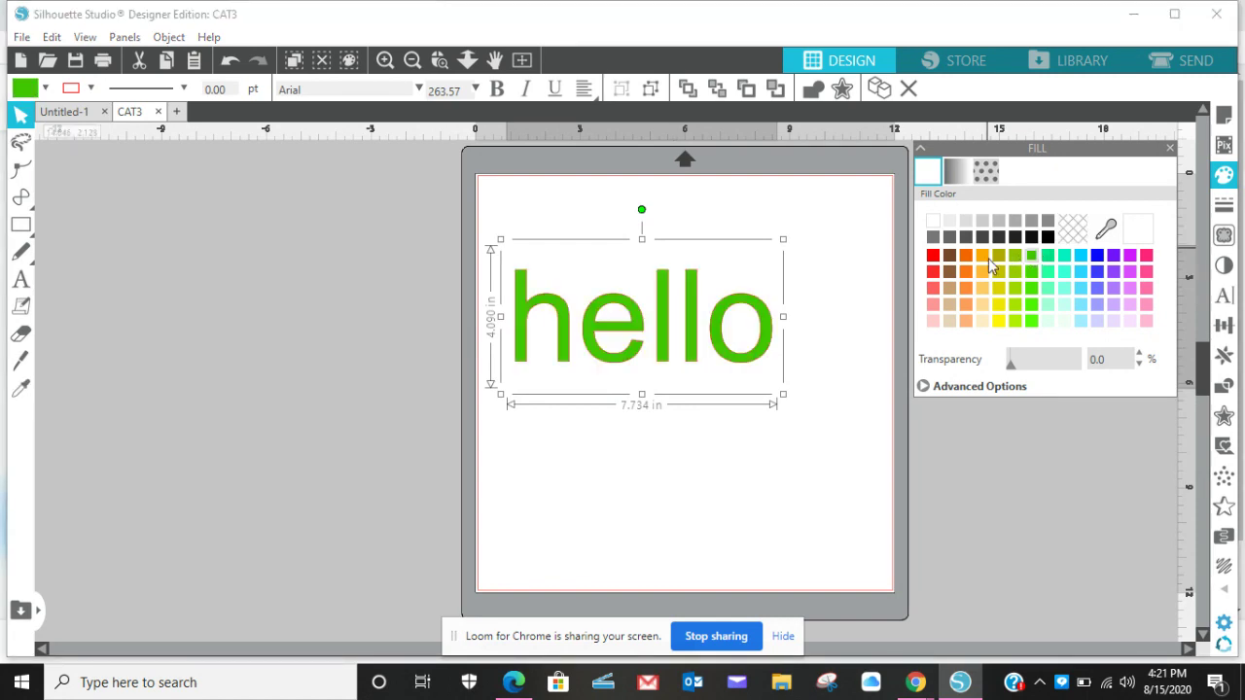
pyautogui.click(988, 257)
pyautogui.click(963, 303)
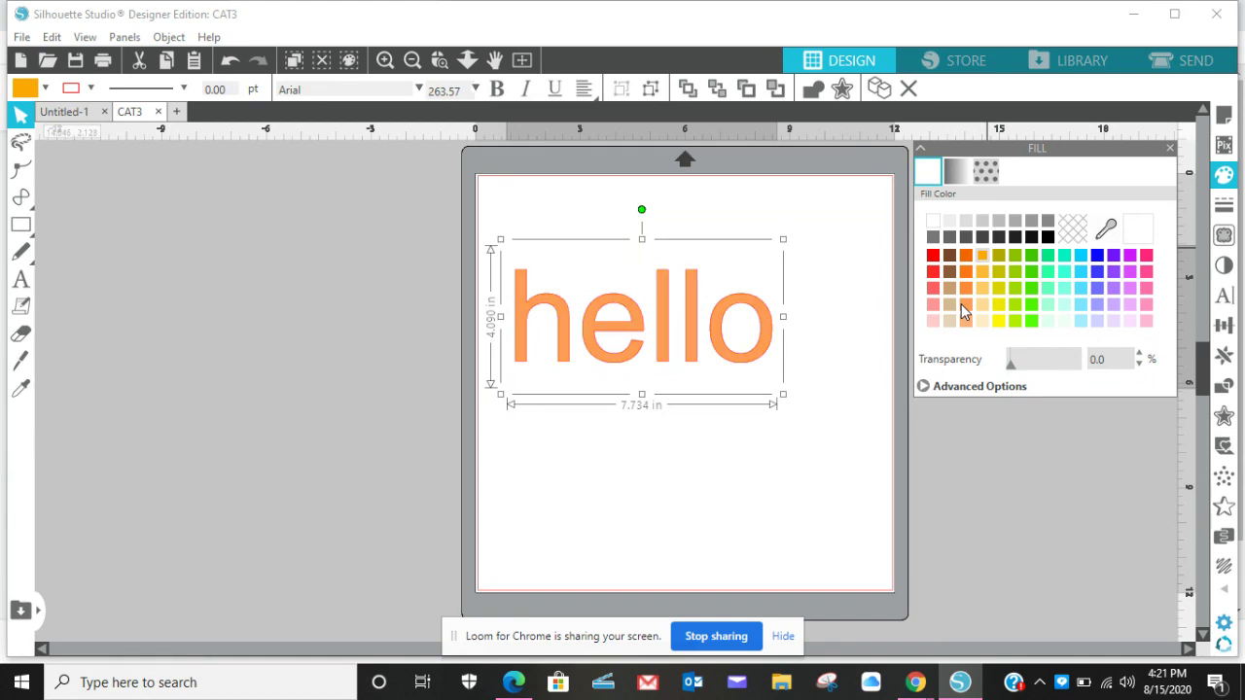
pyautogui.click(1021, 284)
pyautogui.click(1019, 258)
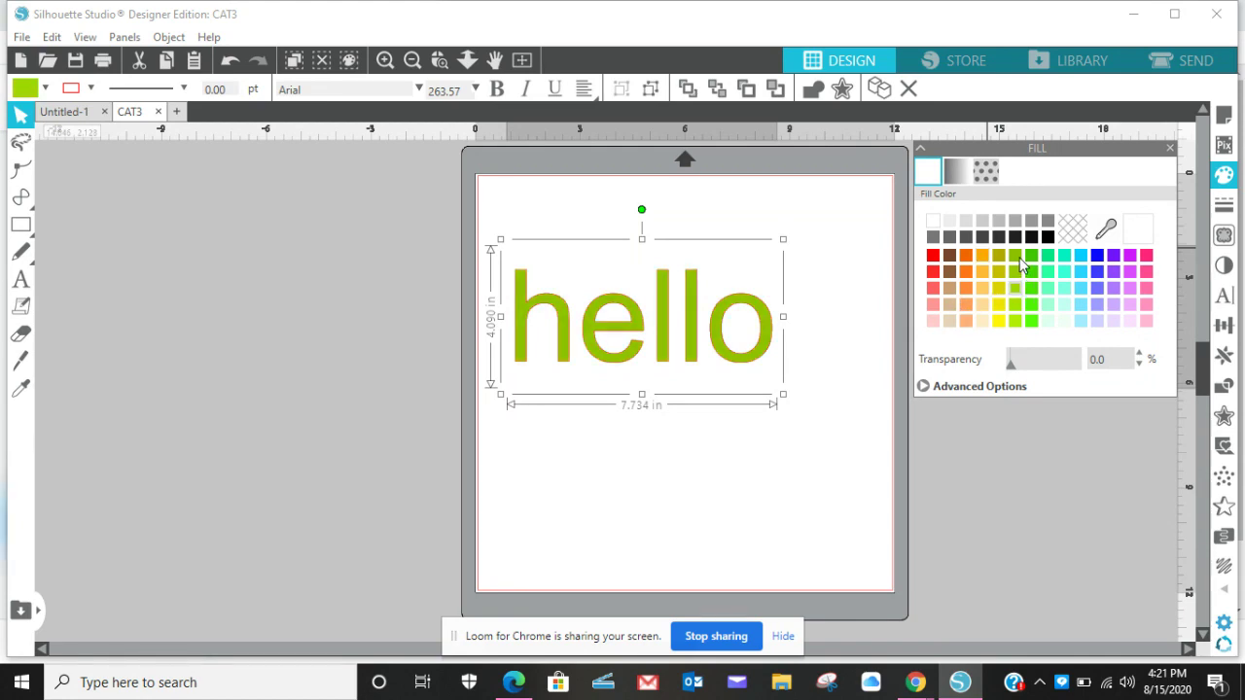
pyautogui.click(1065, 270)
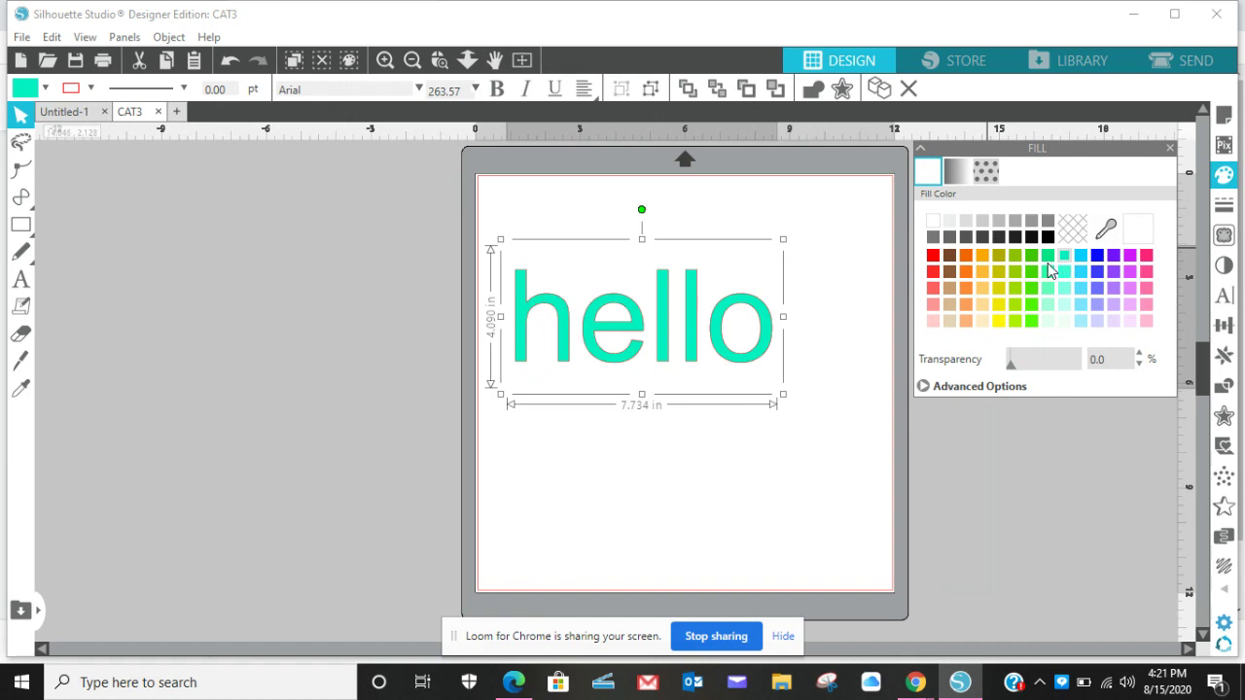
pyautogui.click(1048, 260)
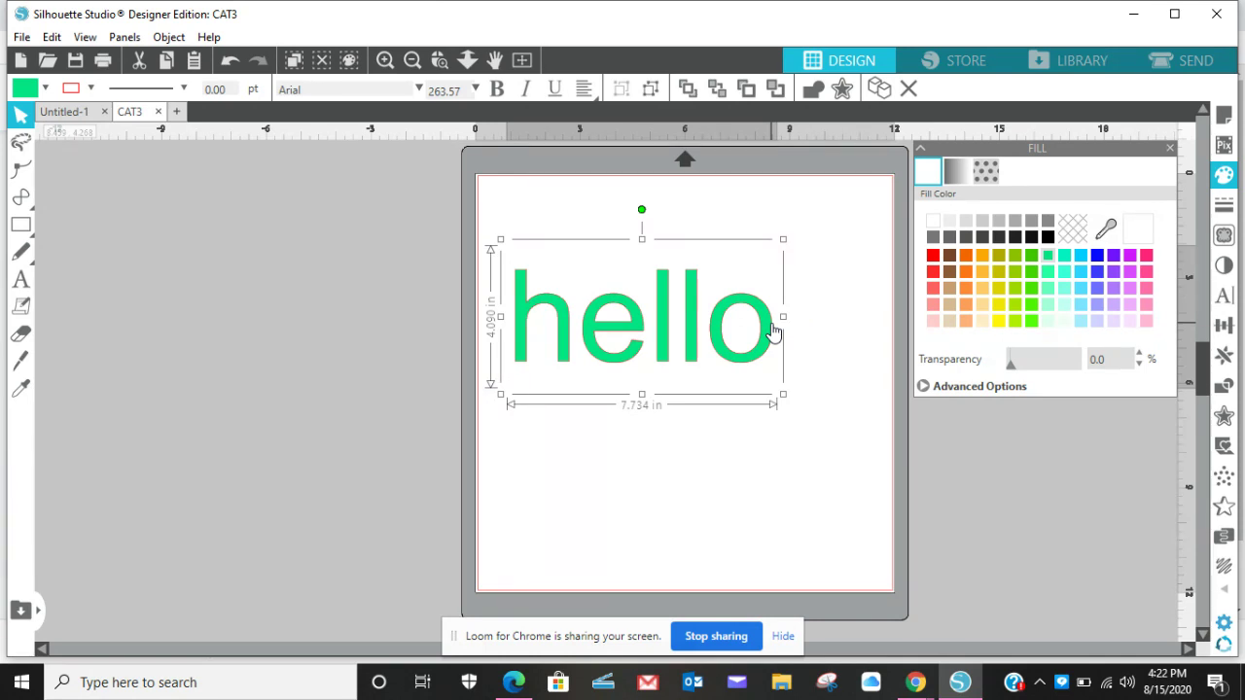
# Try orange and blue fill colours on the "hello" text and settle on a near-black fill
pyautogui.click(982, 253)
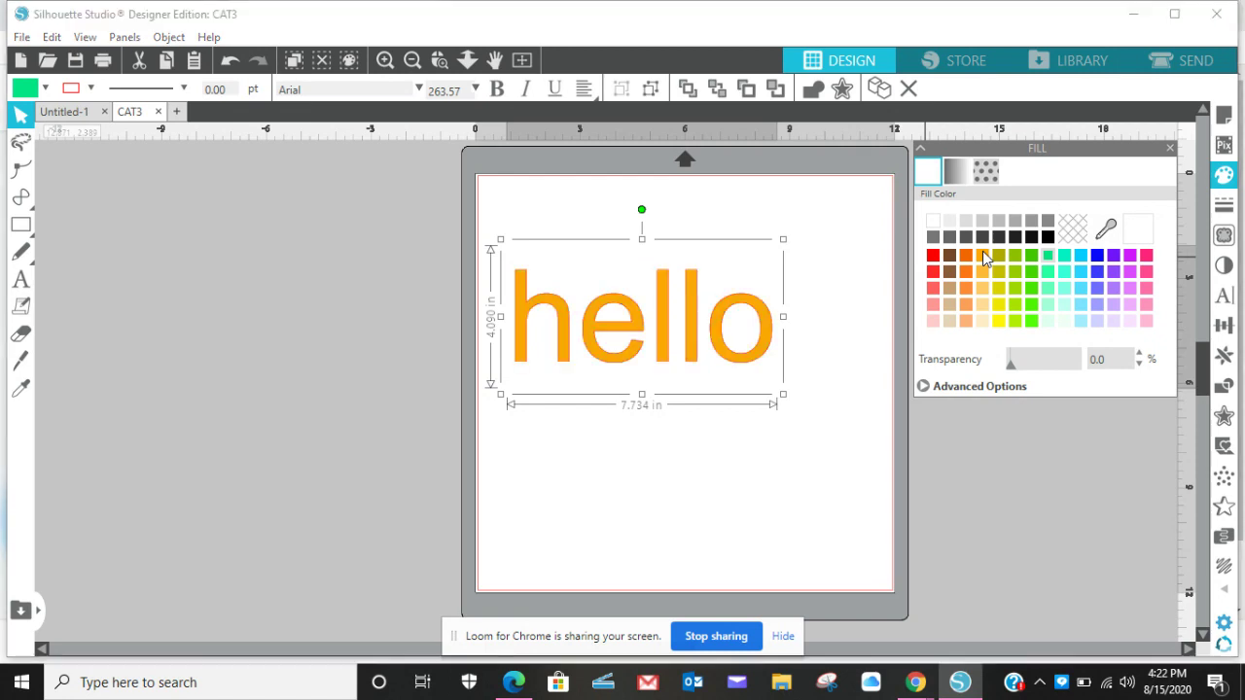
pyautogui.click(1109, 268)
pyautogui.click(1099, 273)
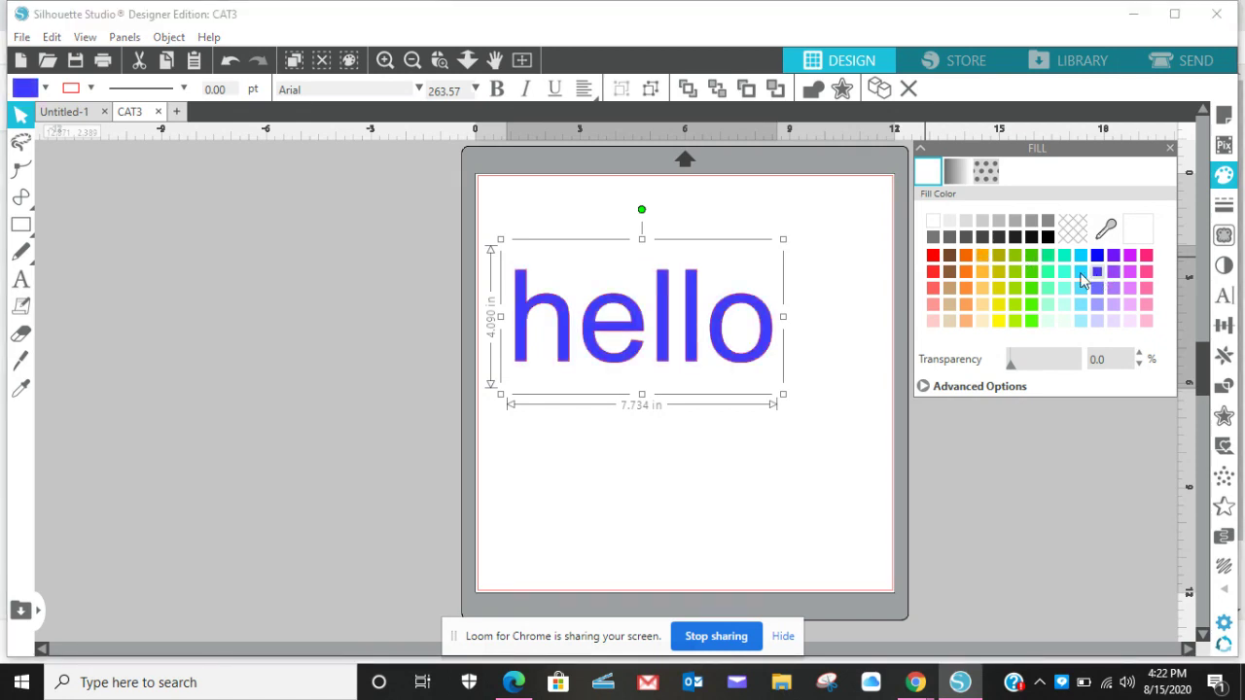
pyautogui.click(1081, 273)
pyautogui.click(1031, 236)
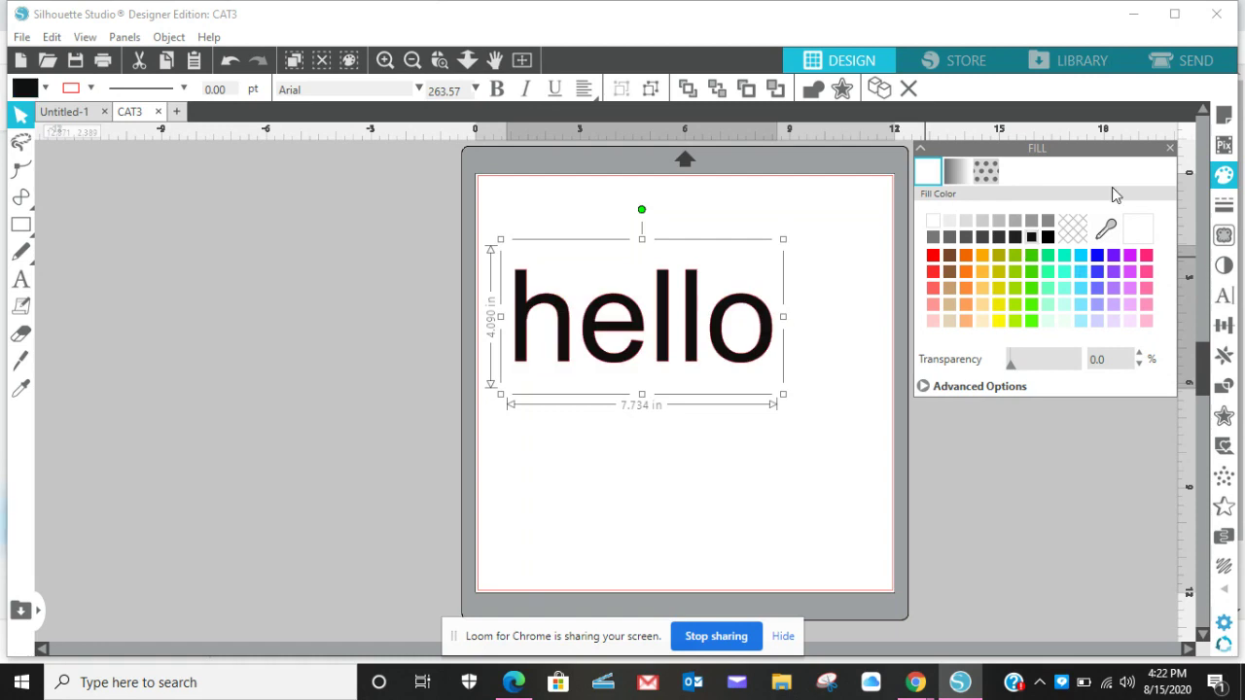
# Move the fill settings to the empty area beside the page and open the line colour settings
pyautogui.moveTo(1128, 153); pyautogui.dragTo(262, 169)
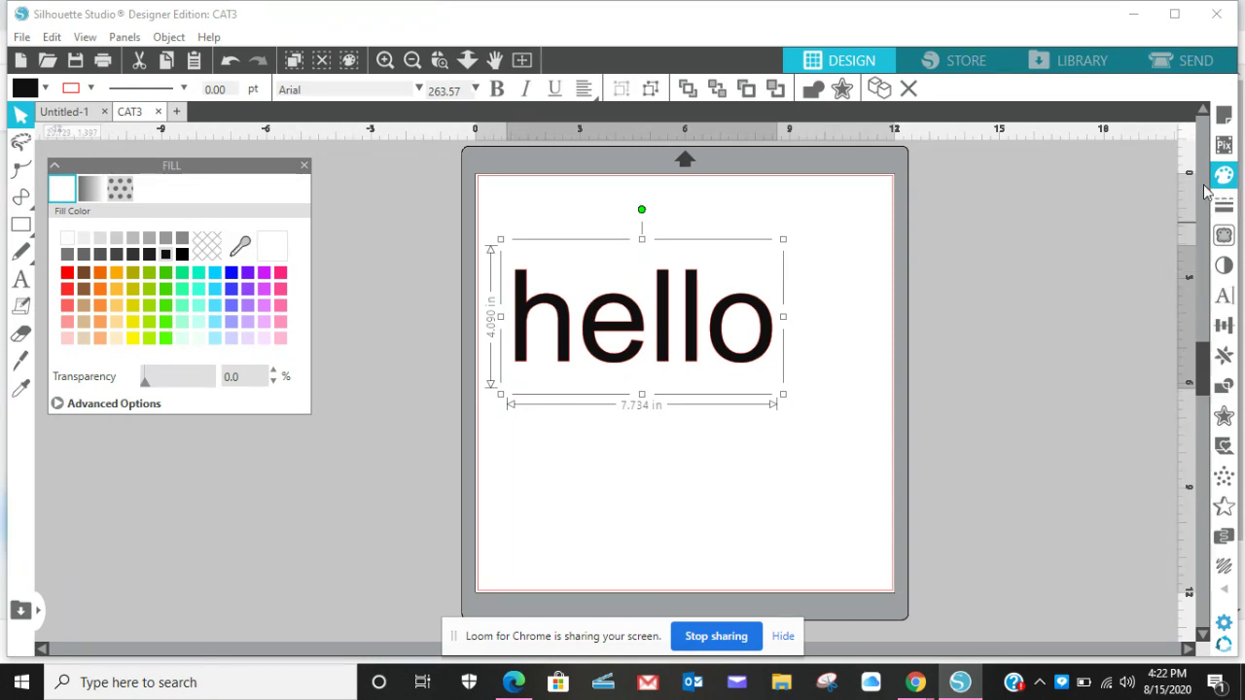
pyautogui.click(1228, 416)
pyautogui.click(1223, 206)
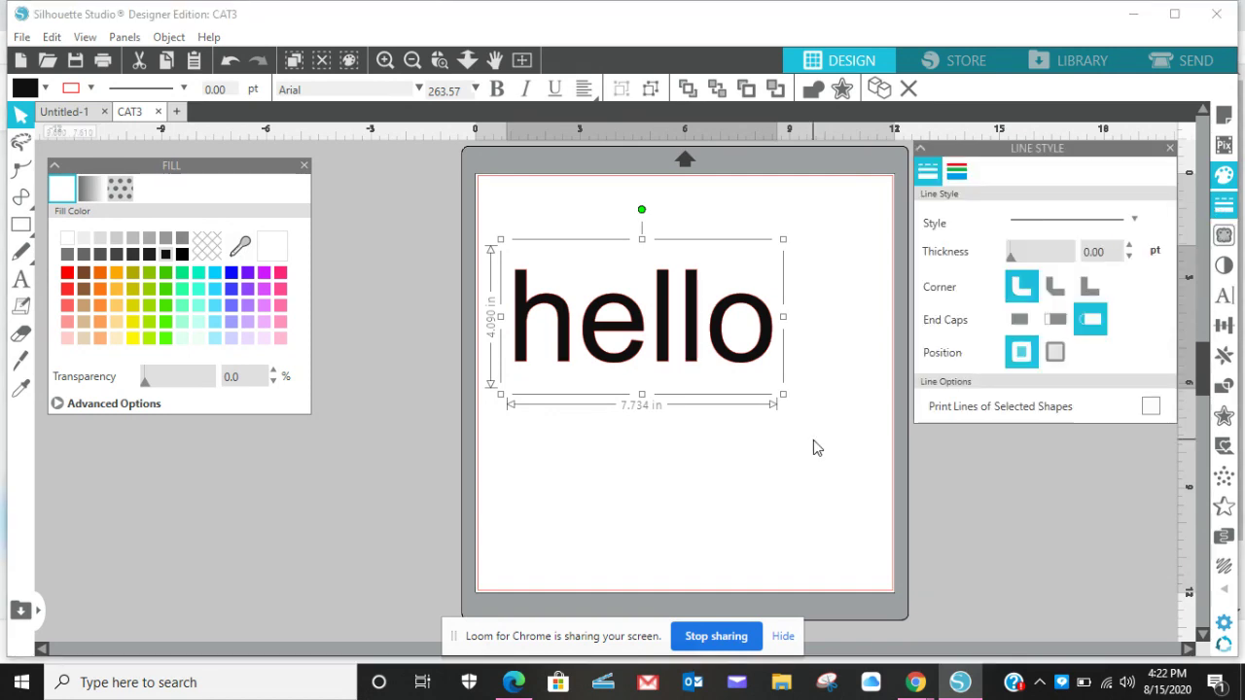
pyautogui.click(756, 486)
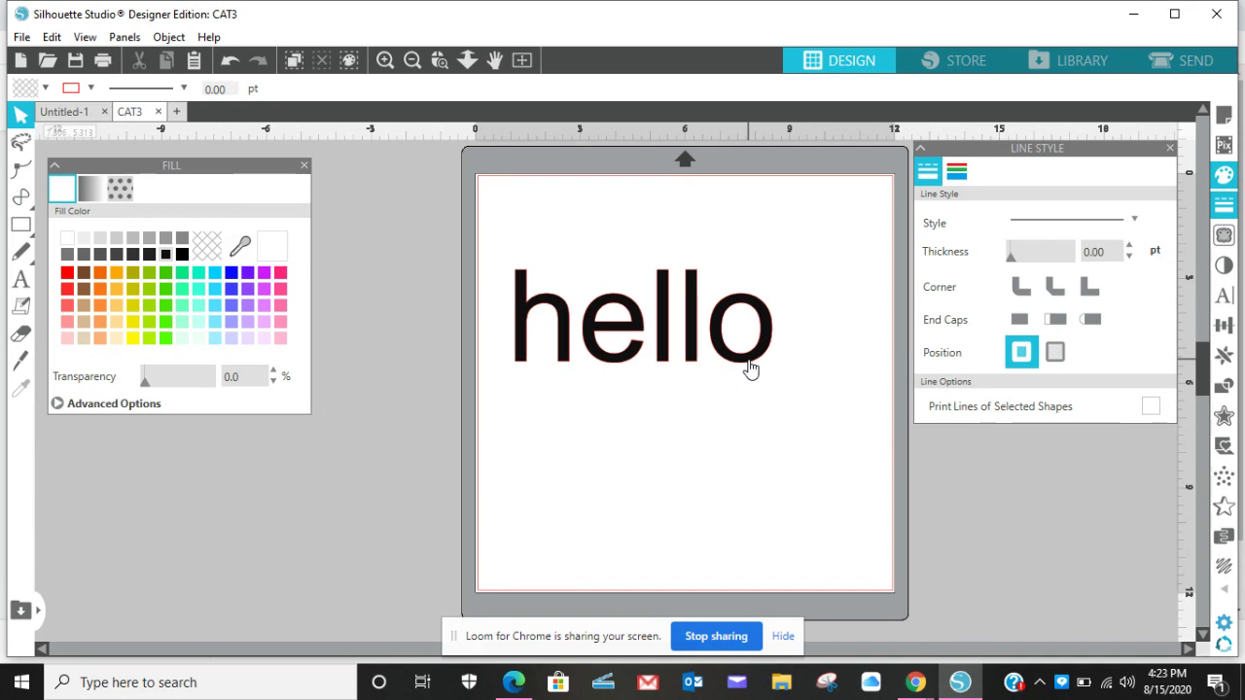
pyautogui.click(957, 173)
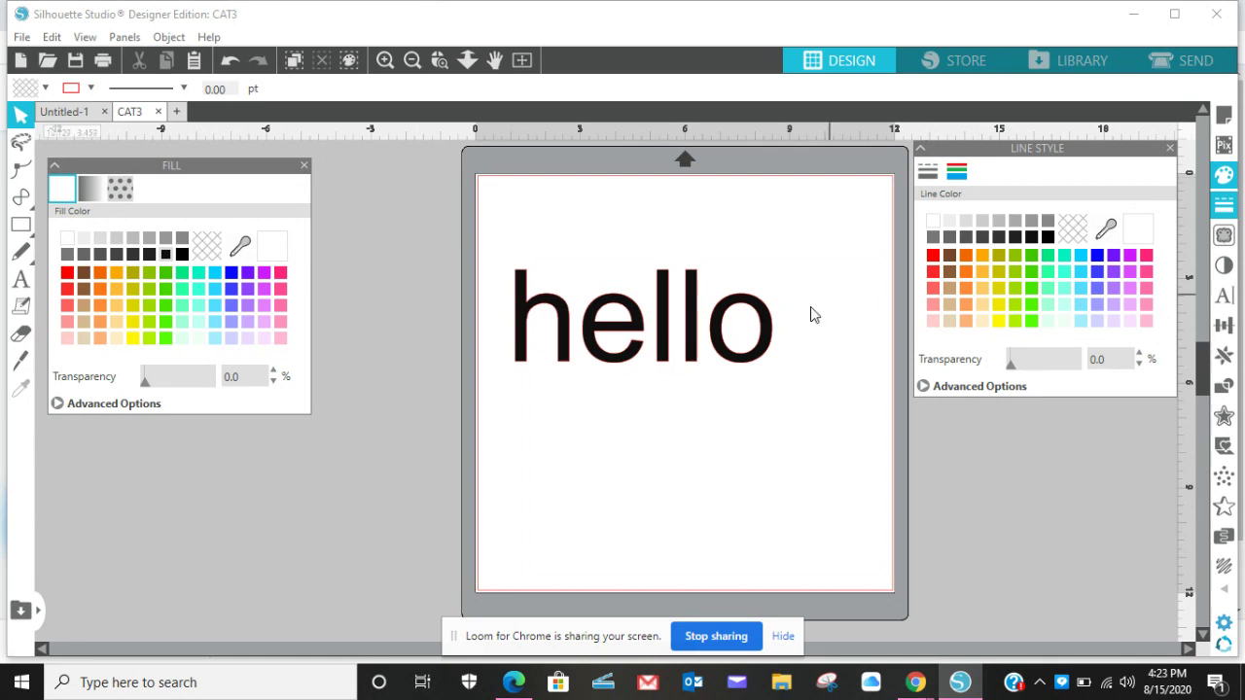
# Ungroup the "hello" text into separate letters and set the line colour of the h to dark yellow
pyautogui.rightClick(773, 342)
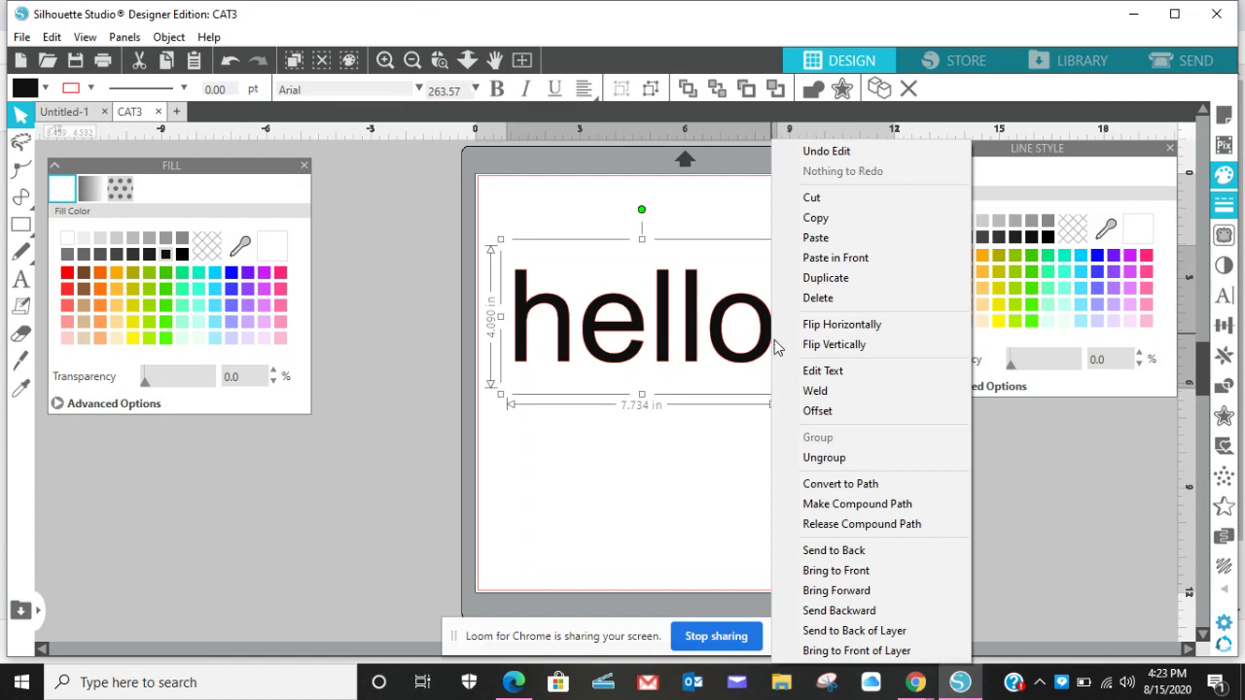
pyautogui.click(813, 458)
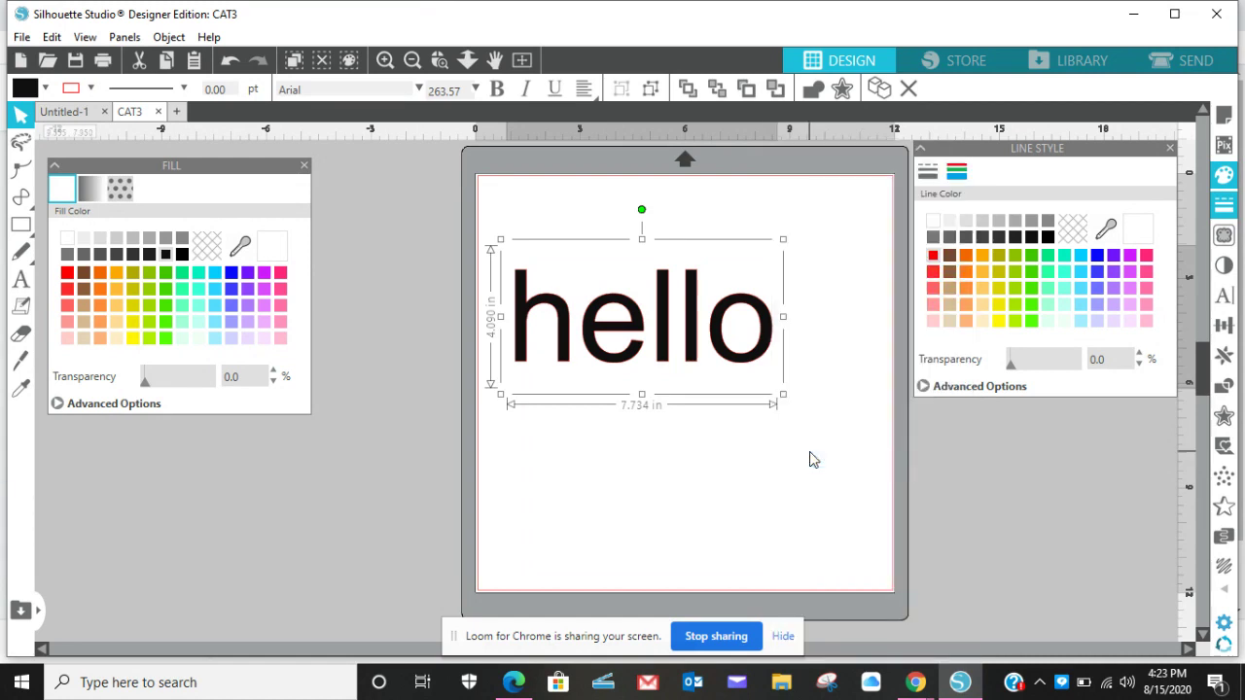
pyautogui.click(653, 438)
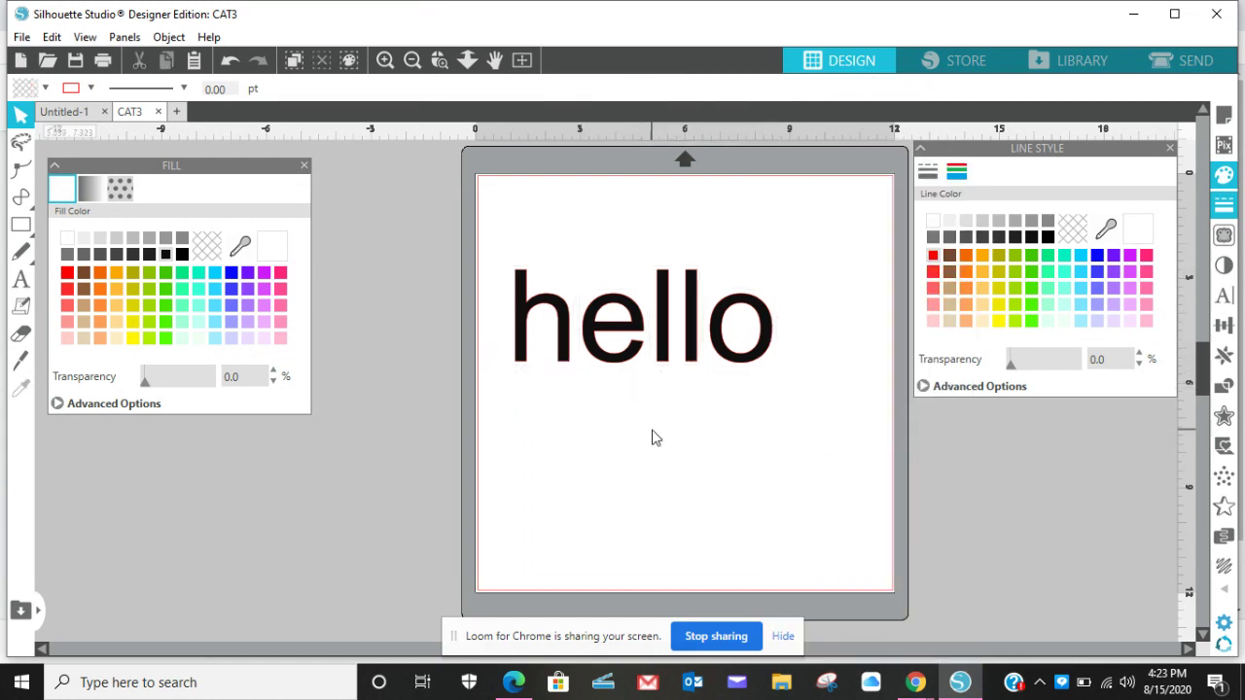
pyautogui.click(568, 363)
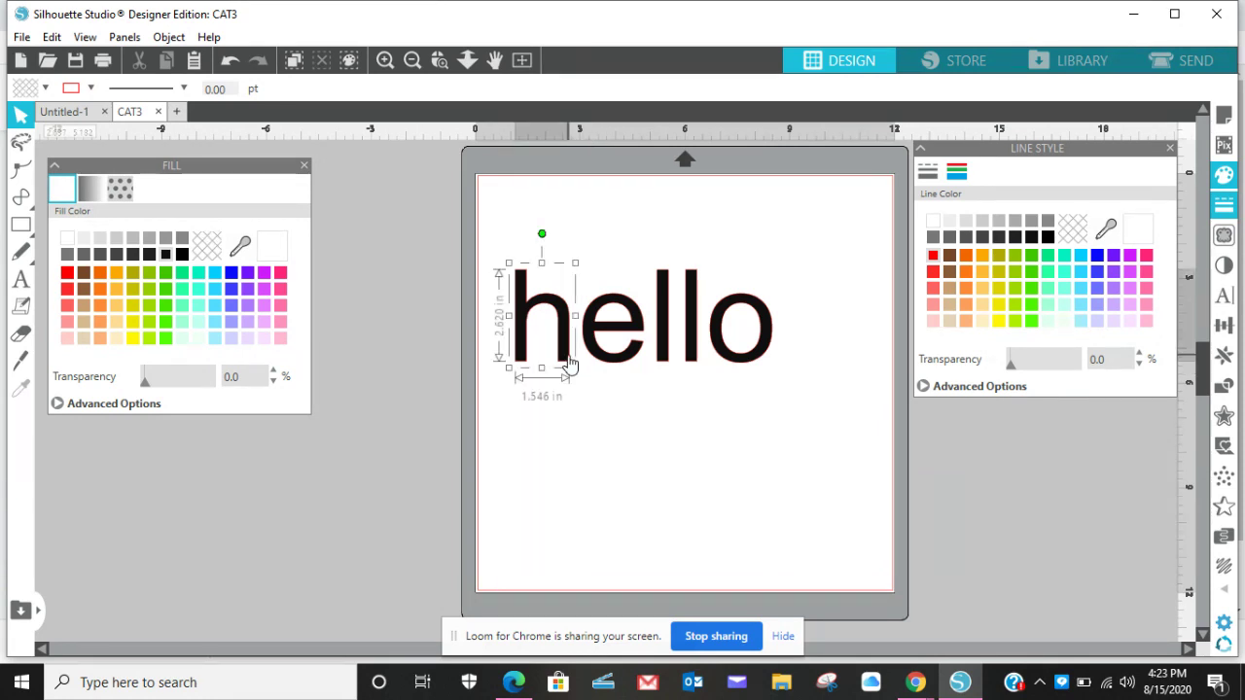
pyautogui.click(1001, 258)
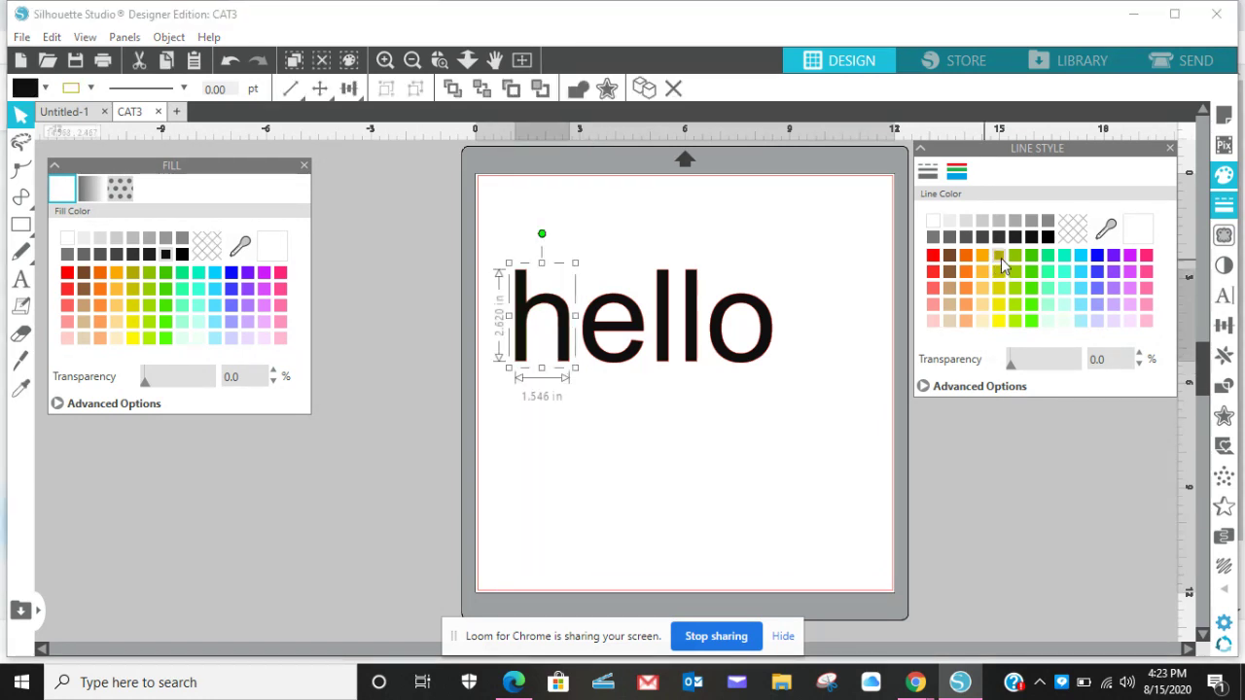
# Give the letter e a slightly lighter red line colour and remove the fill from the letters e and h
pyautogui.click(615, 366)
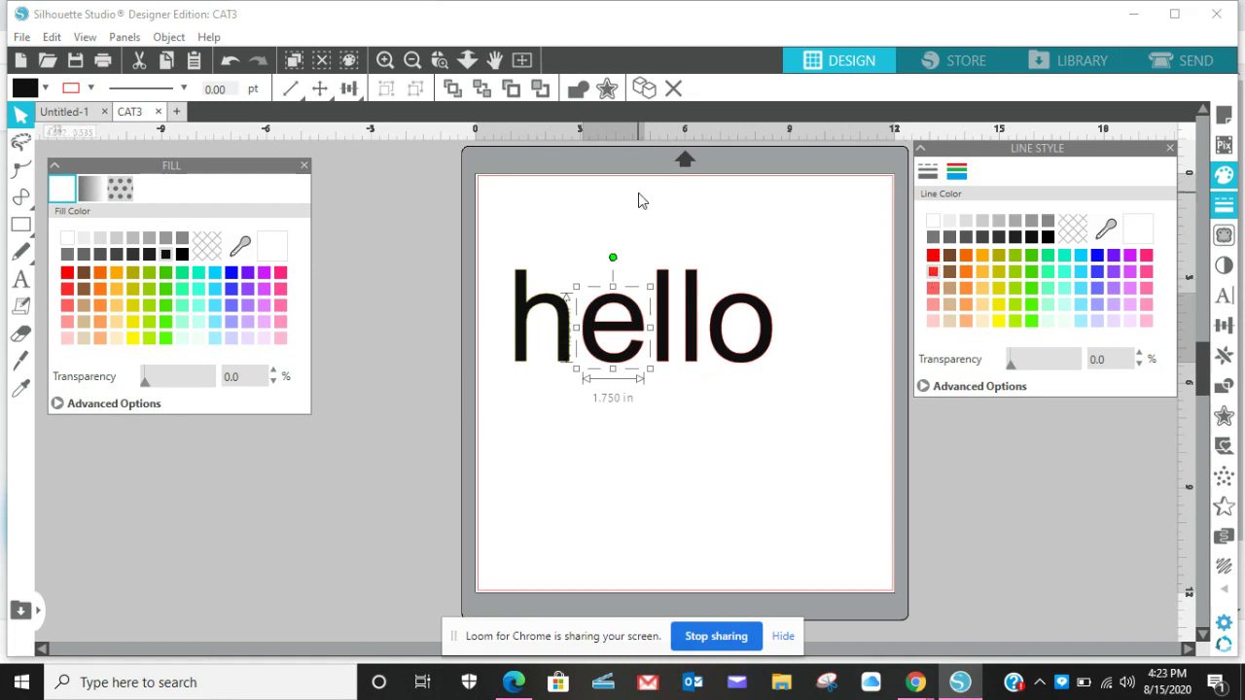
pyautogui.click(384, 61)
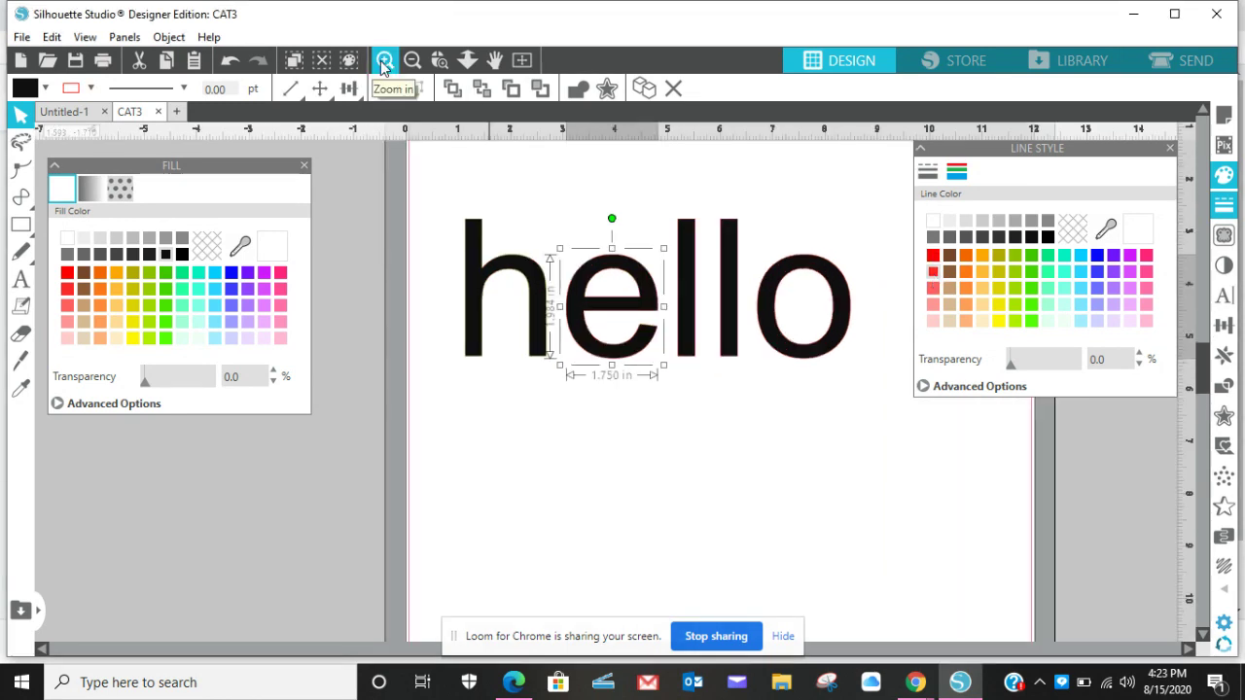
pyautogui.click(384, 61)
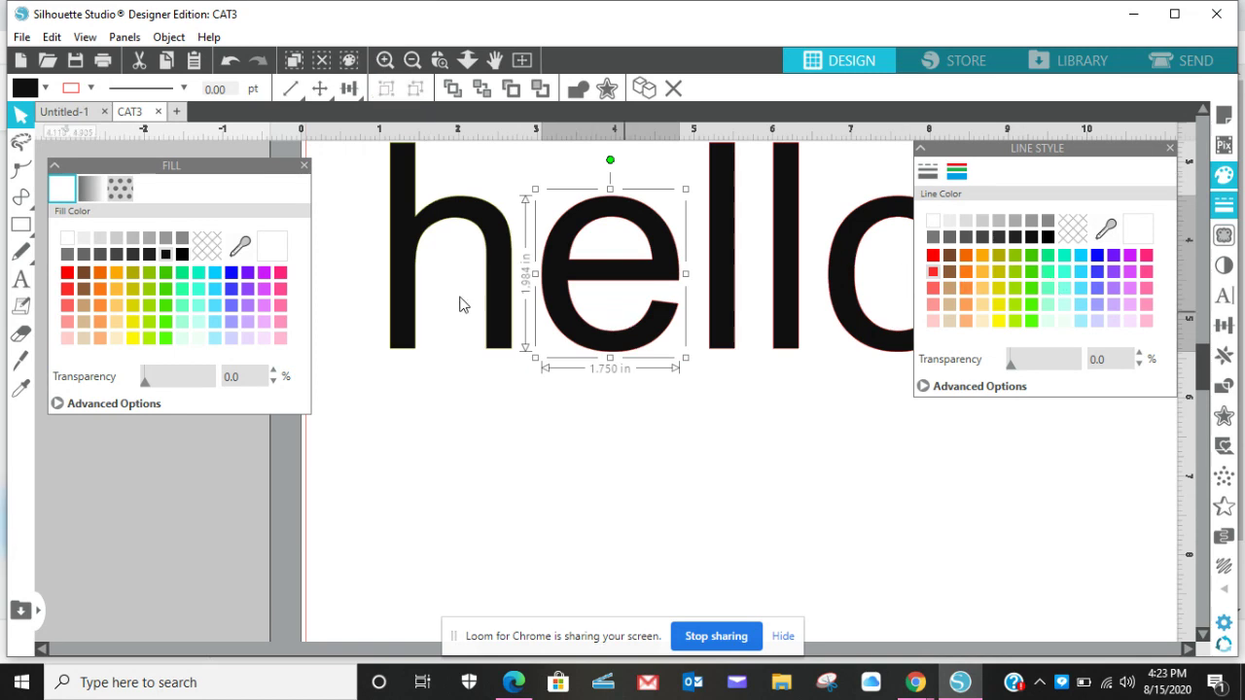
pyautogui.click(197, 251)
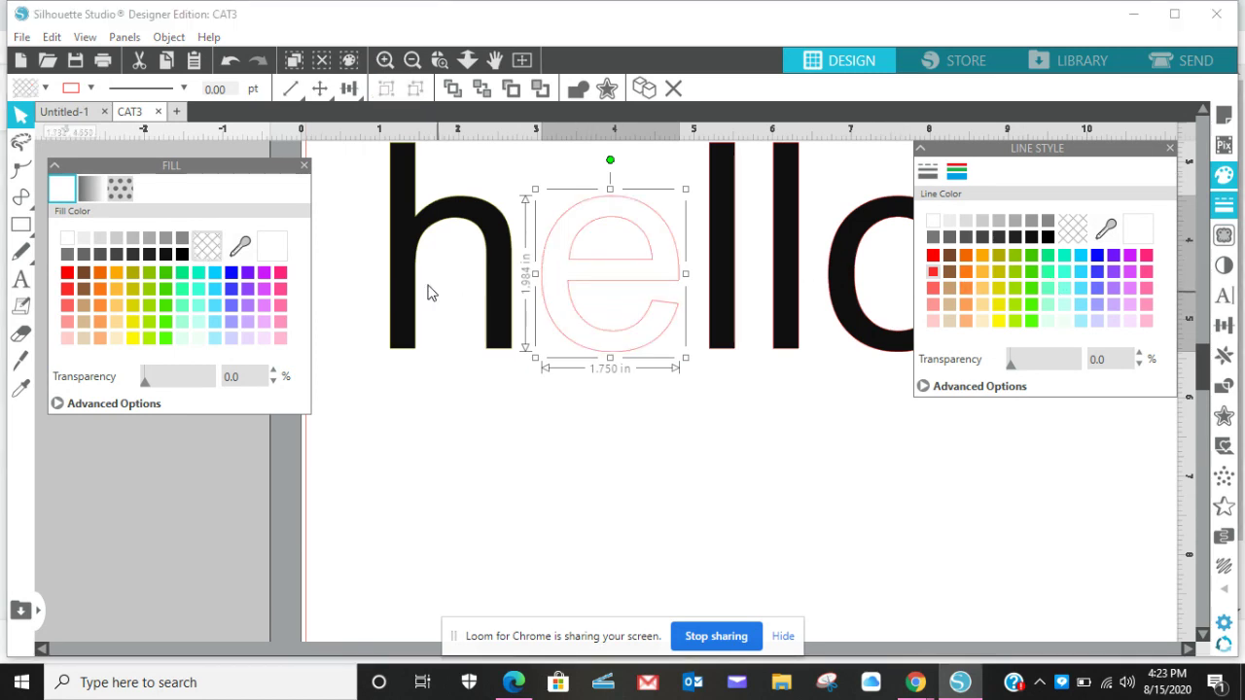
pyautogui.click(425, 249)
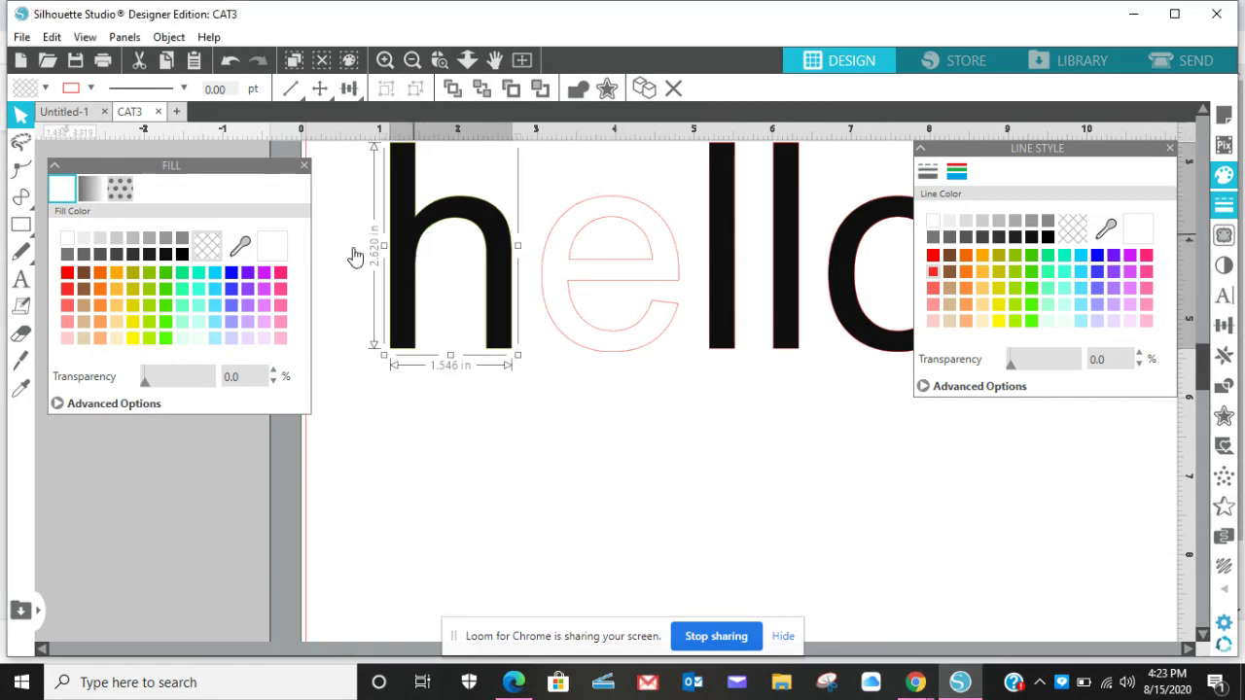
pyautogui.click(207, 249)
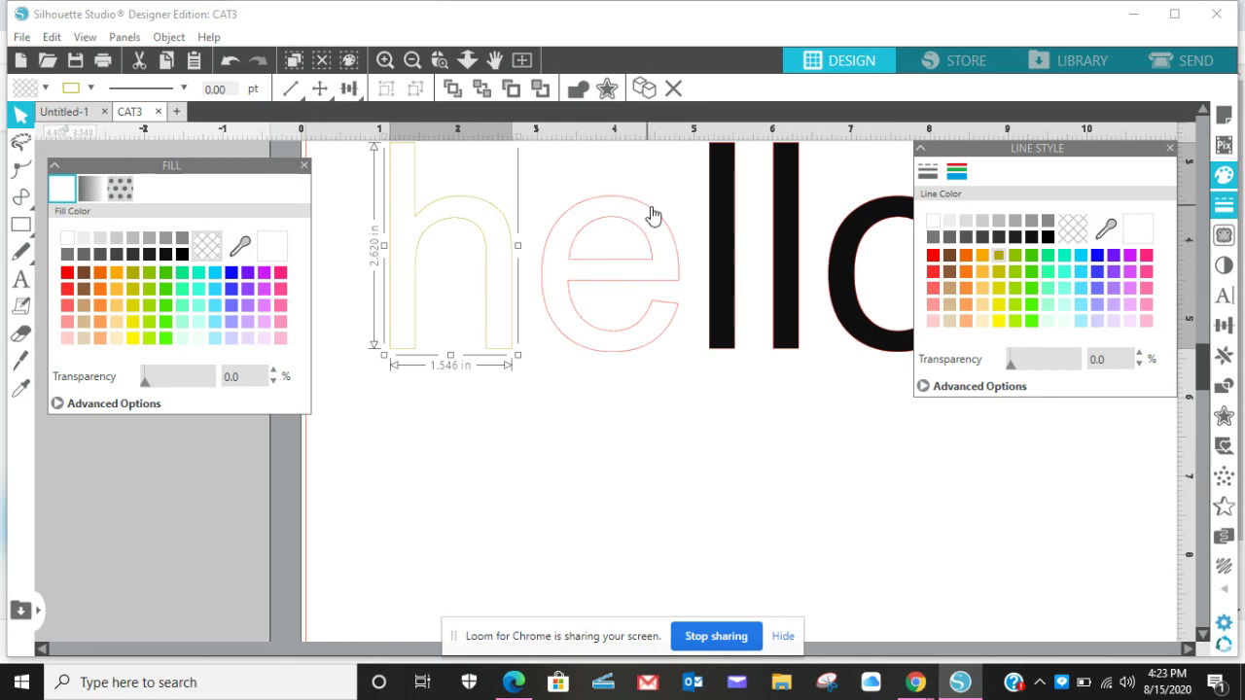
# Remove the fill from the first l and set its line colour to turquoise
pyautogui.click(716, 223)
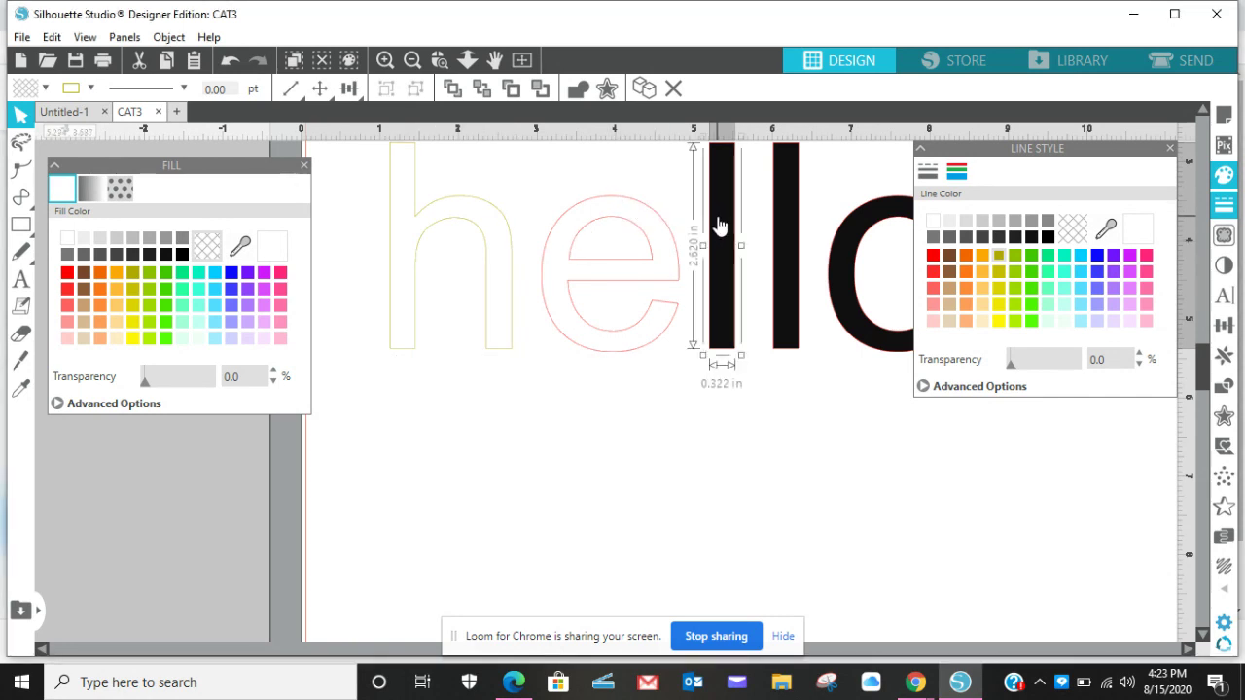
pyautogui.click(207, 245)
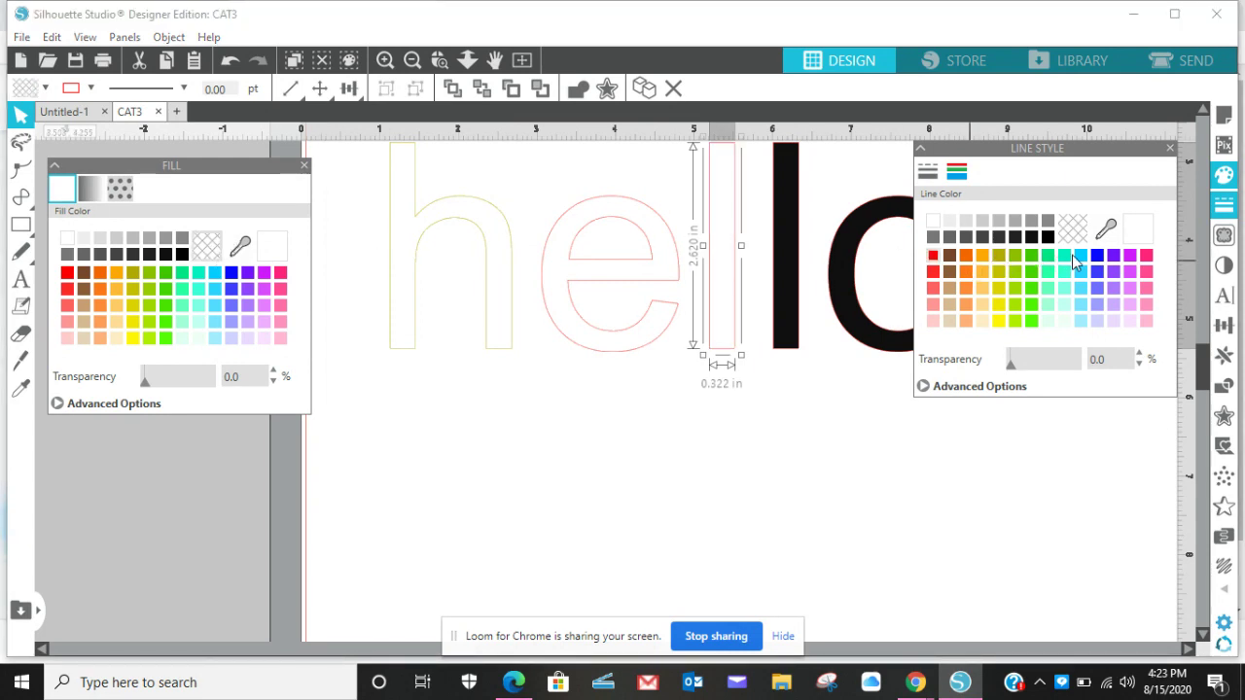
pyautogui.click(1072, 257)
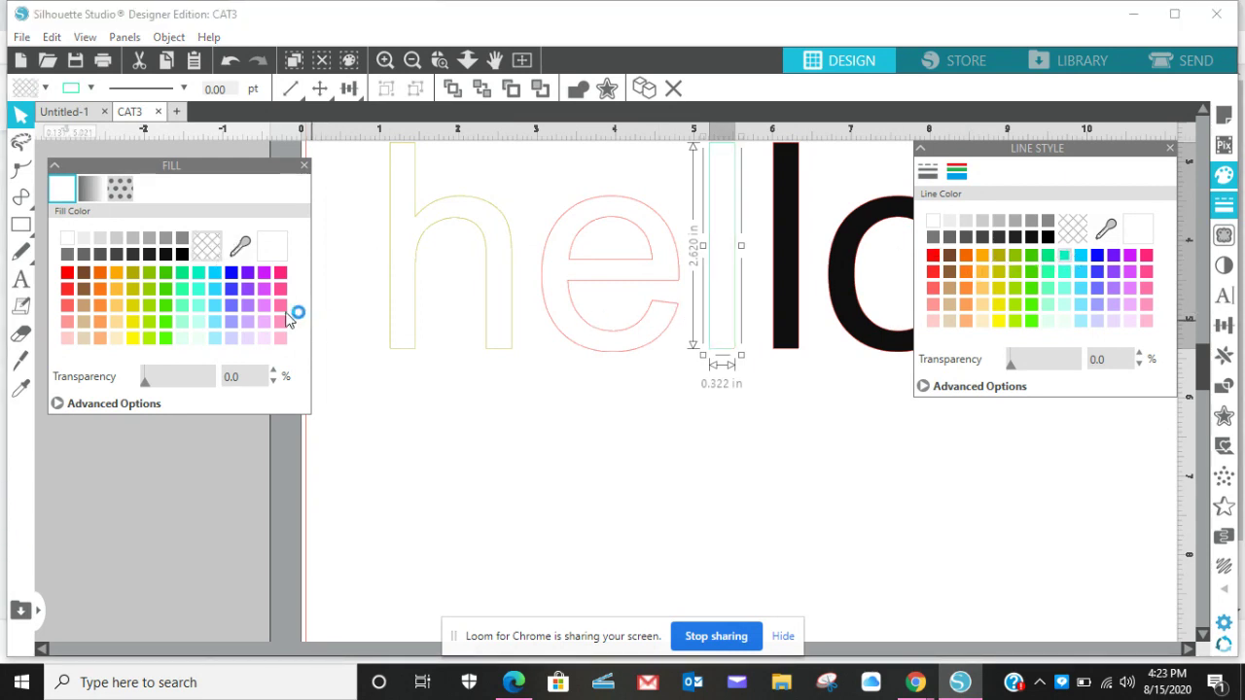
# Set the second l's line colour to turquoise, remove its fill, and close the point editing settings
pyautogui.click(788, 243)
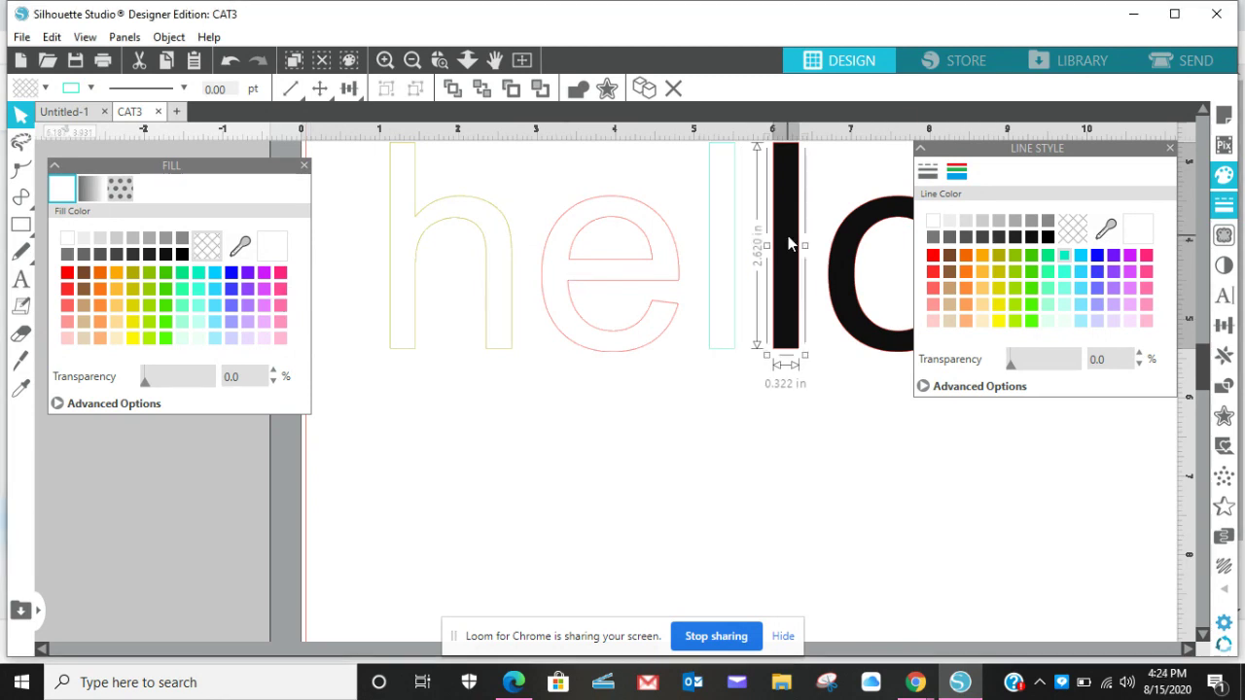
pyautogui.click(1070, 255)
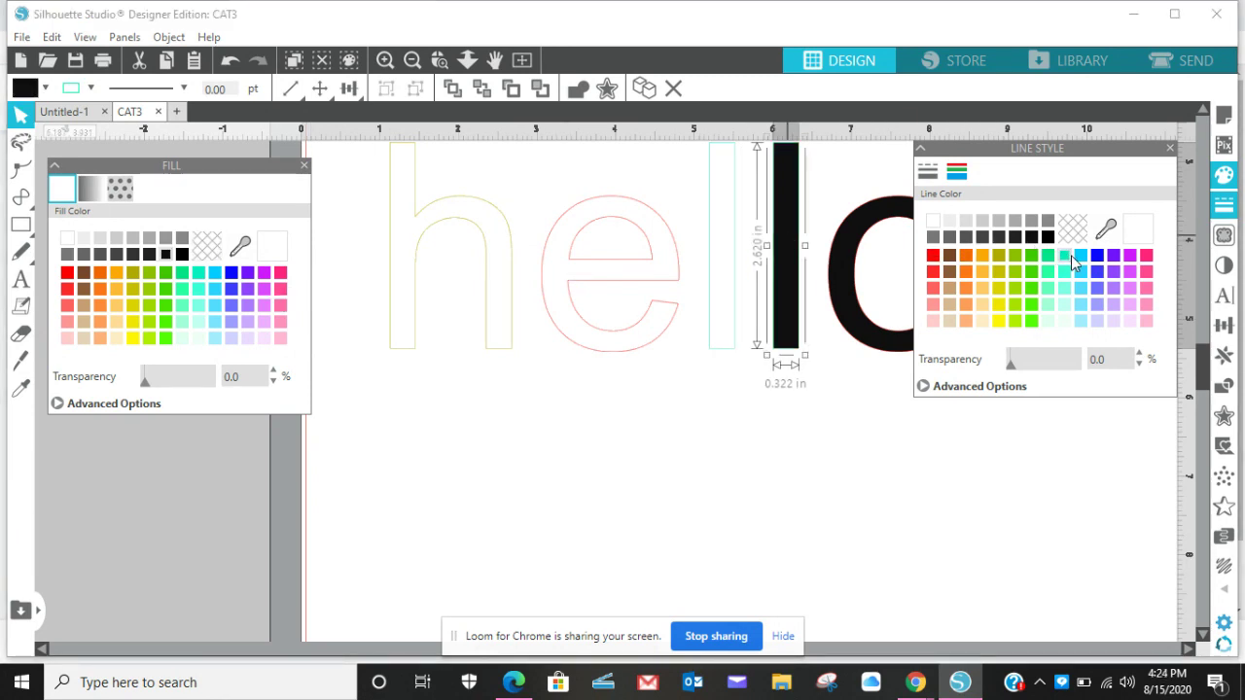
pyautogui.click(782, 422)
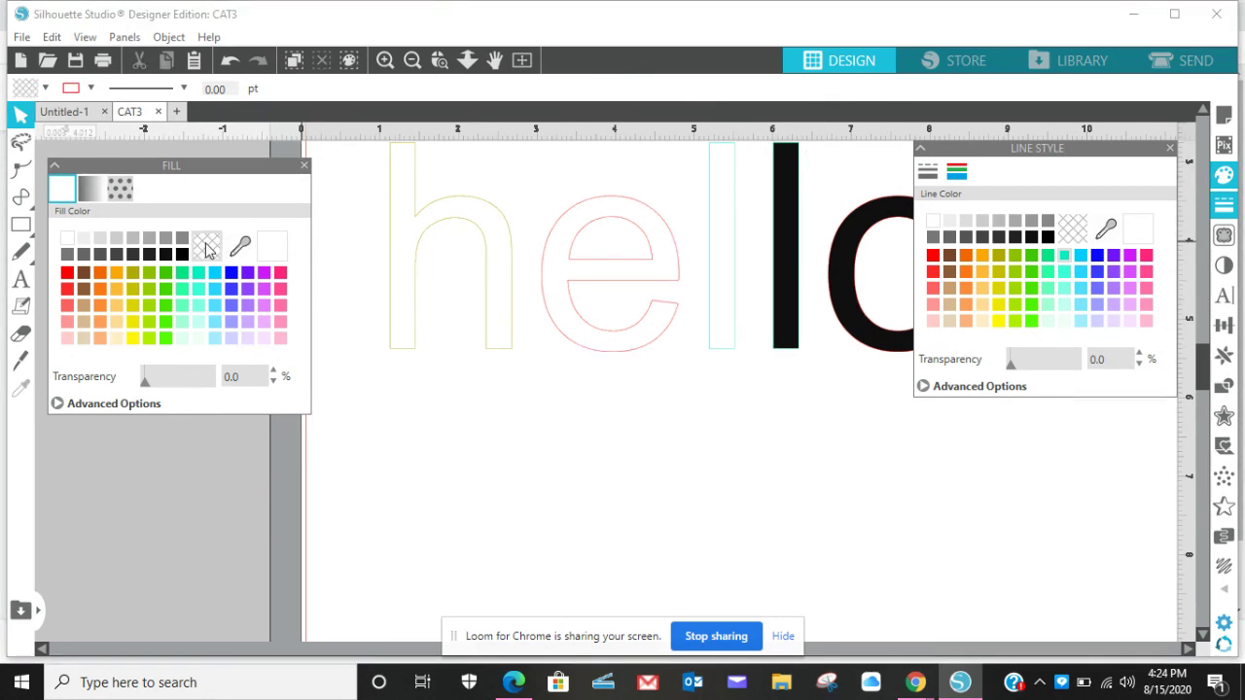
pyautogui.doubleClick(785, 243)
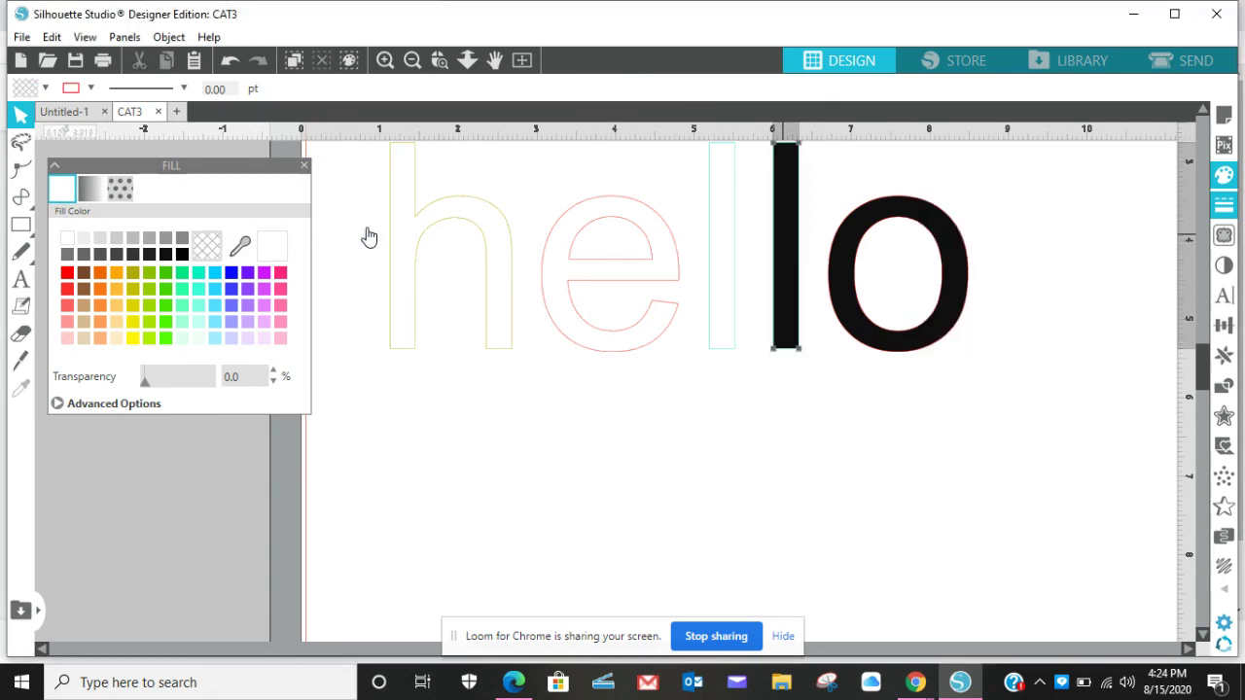
pyautogui.click(207, 244)
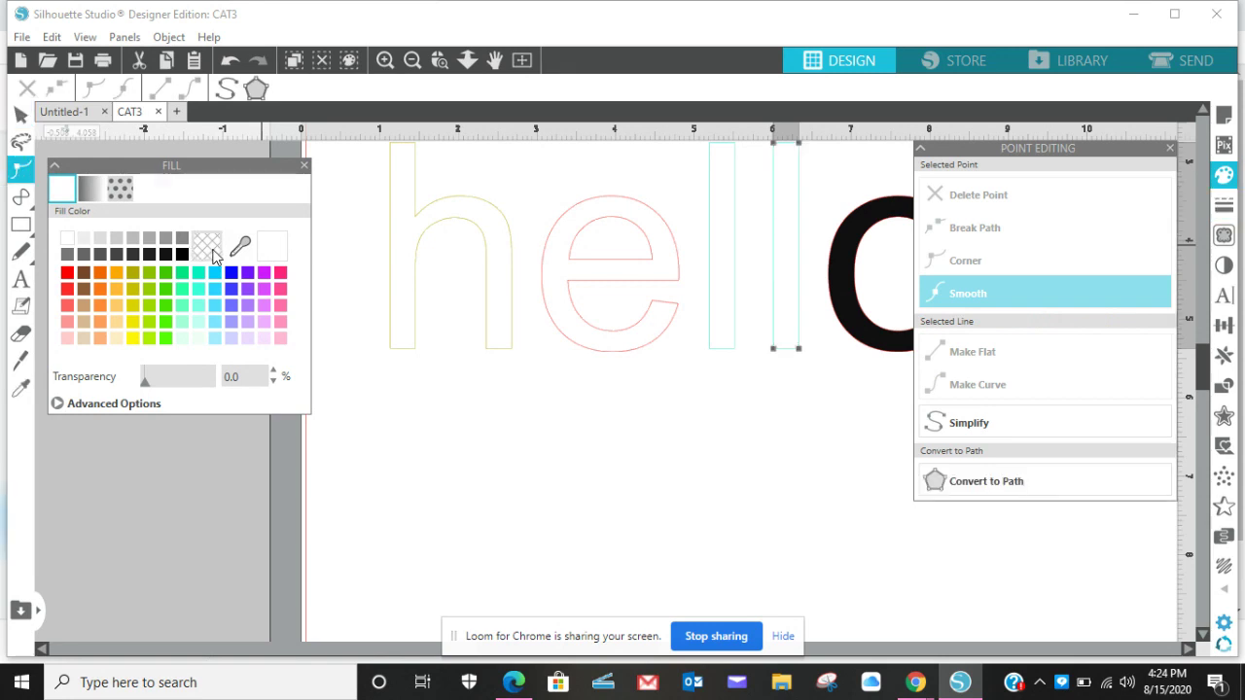
pyautogui.click(624, 521)
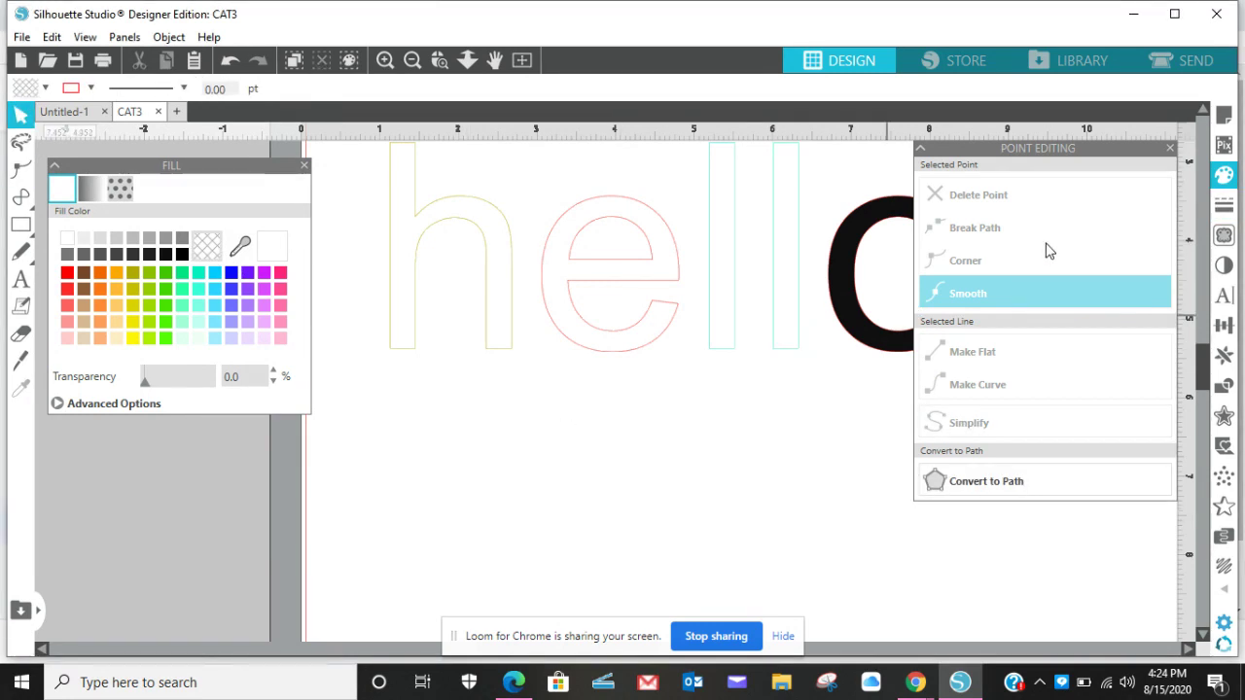
pyautogui.click(1169, 148)
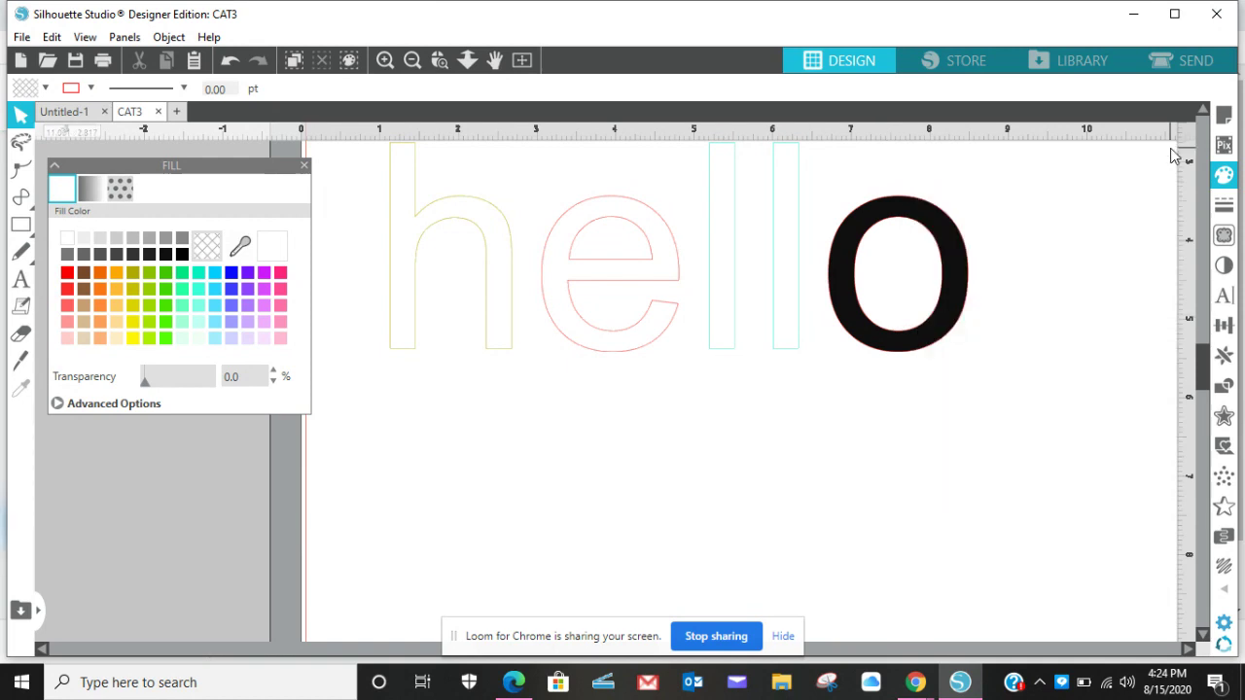
# In the send setup, leave only the dark yellow line colour enabled for cutting and move the h to the page's upper-left corner
pyautogui.moveTo(1206, 378); pyautogui.dragTo(1206, 360)
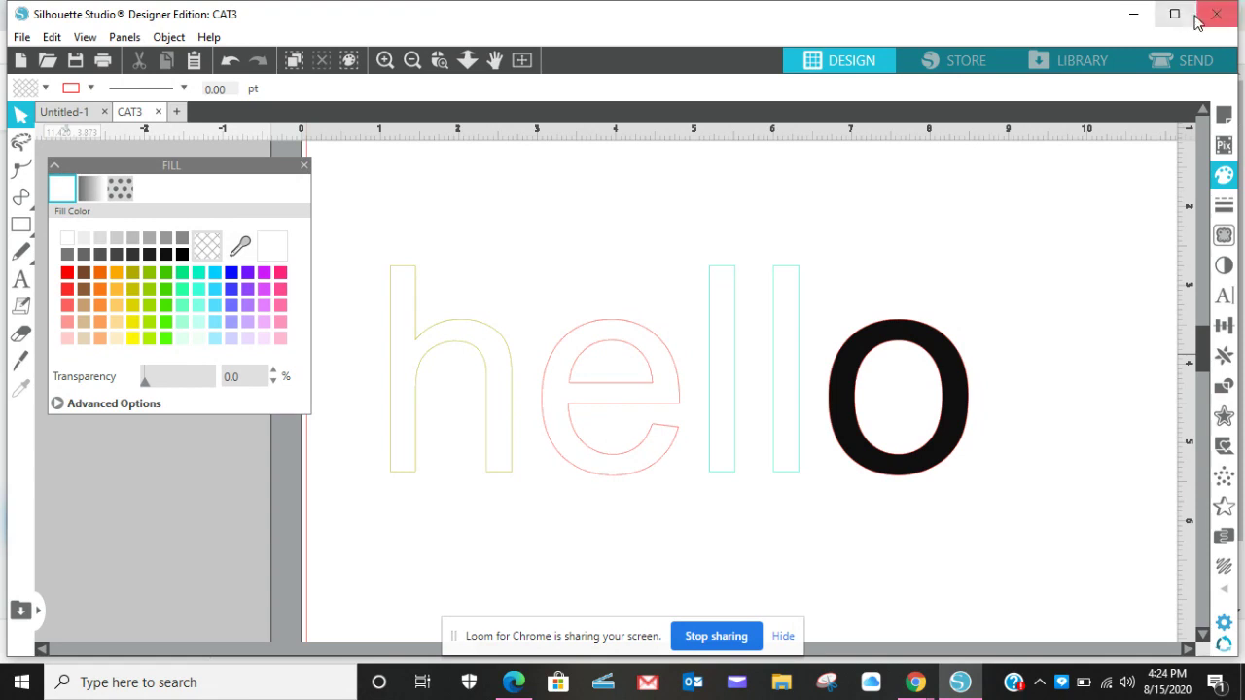
pyautogui.click(1179, 63)
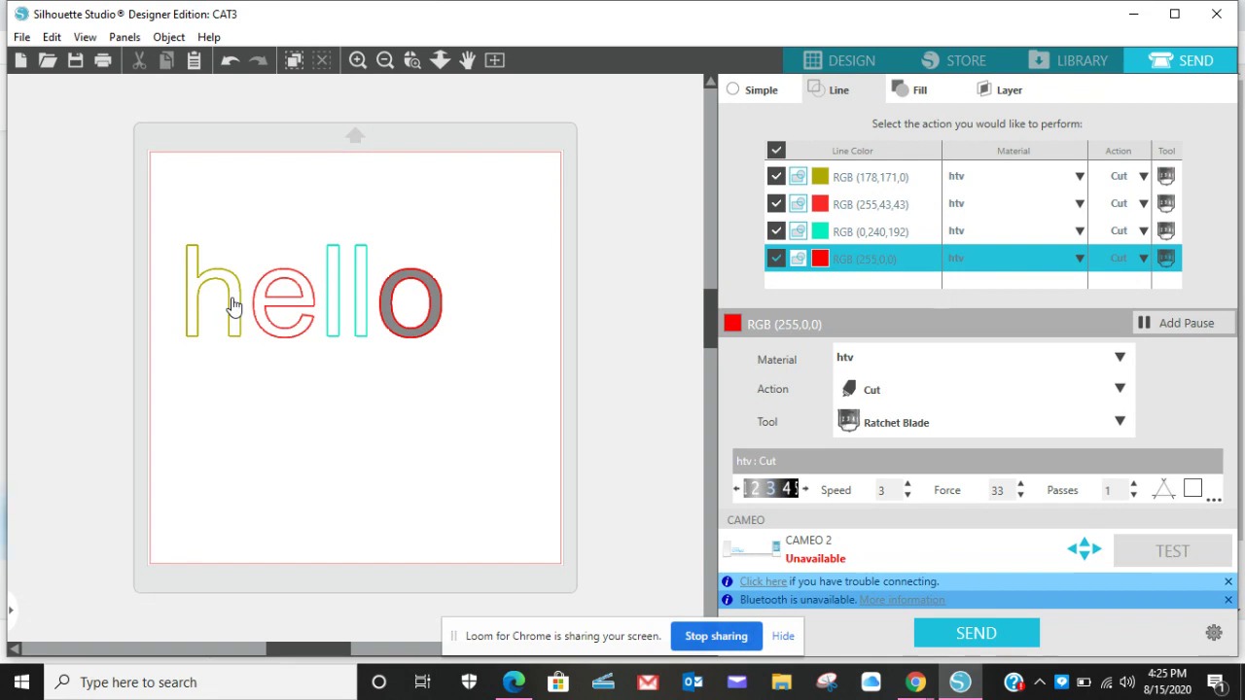
pyautogui.click(776, 258)
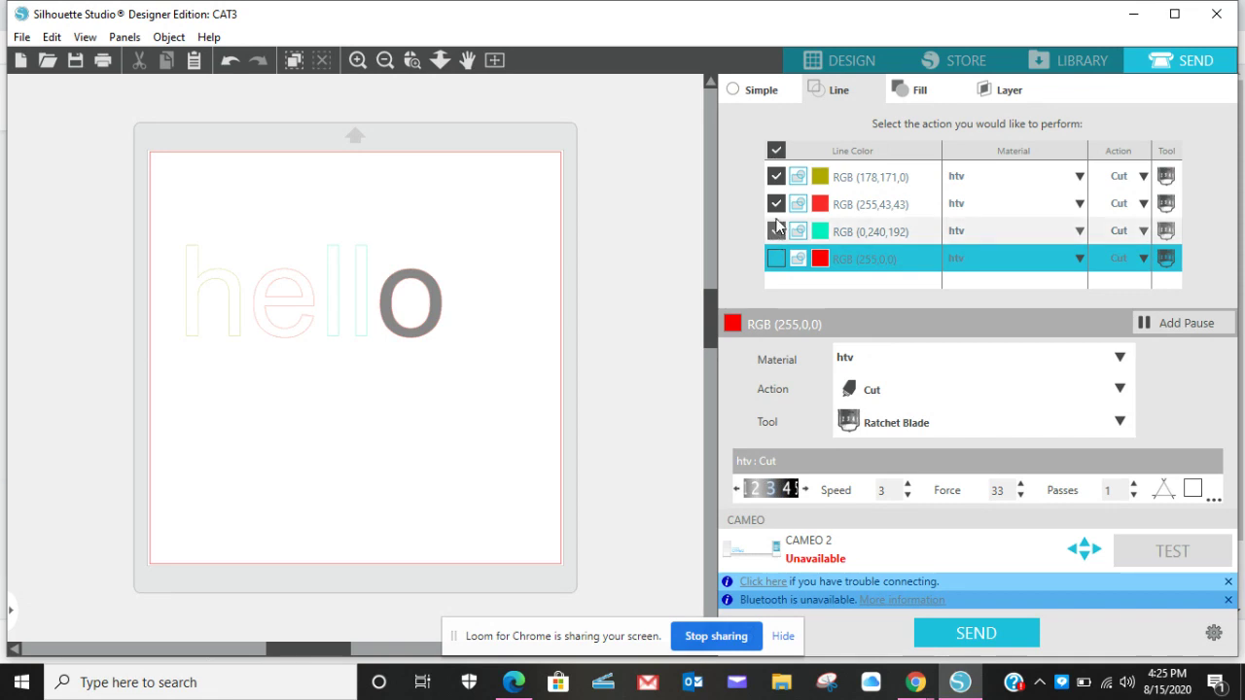
pyautogui.click(776, 234)
pyautogui.click(776, 204)
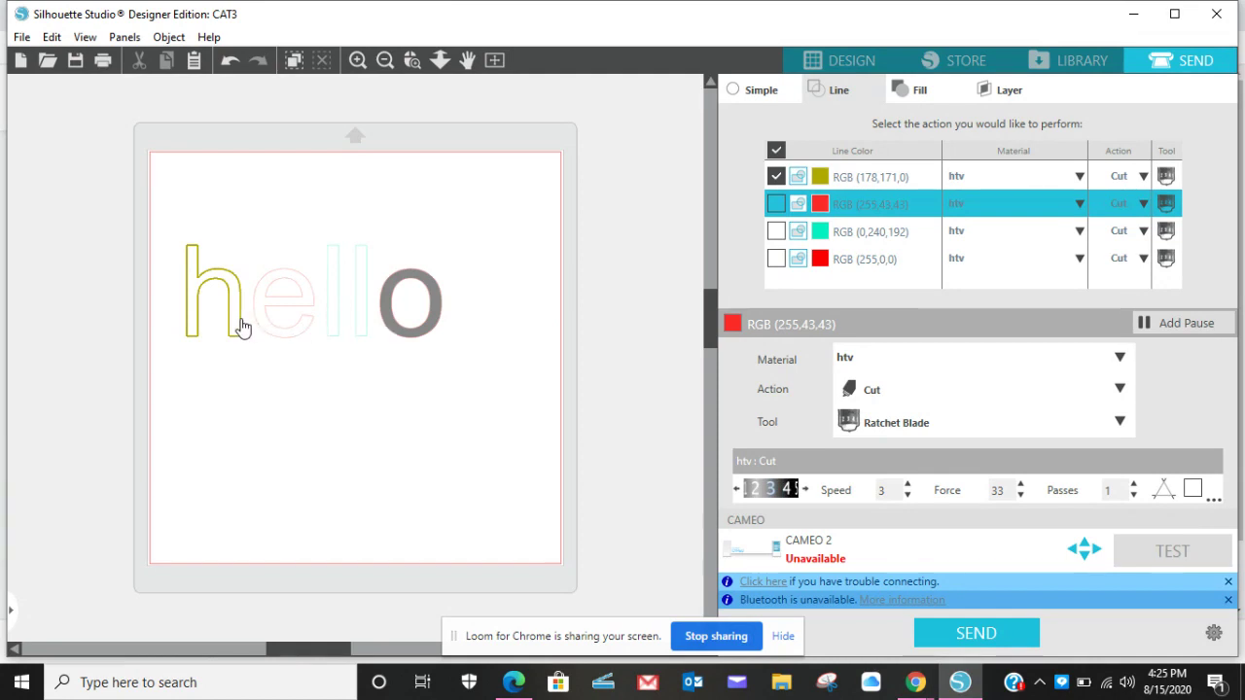
pyautogui.moveTo(243, 328); pyautogui.dragTo(222, 245)
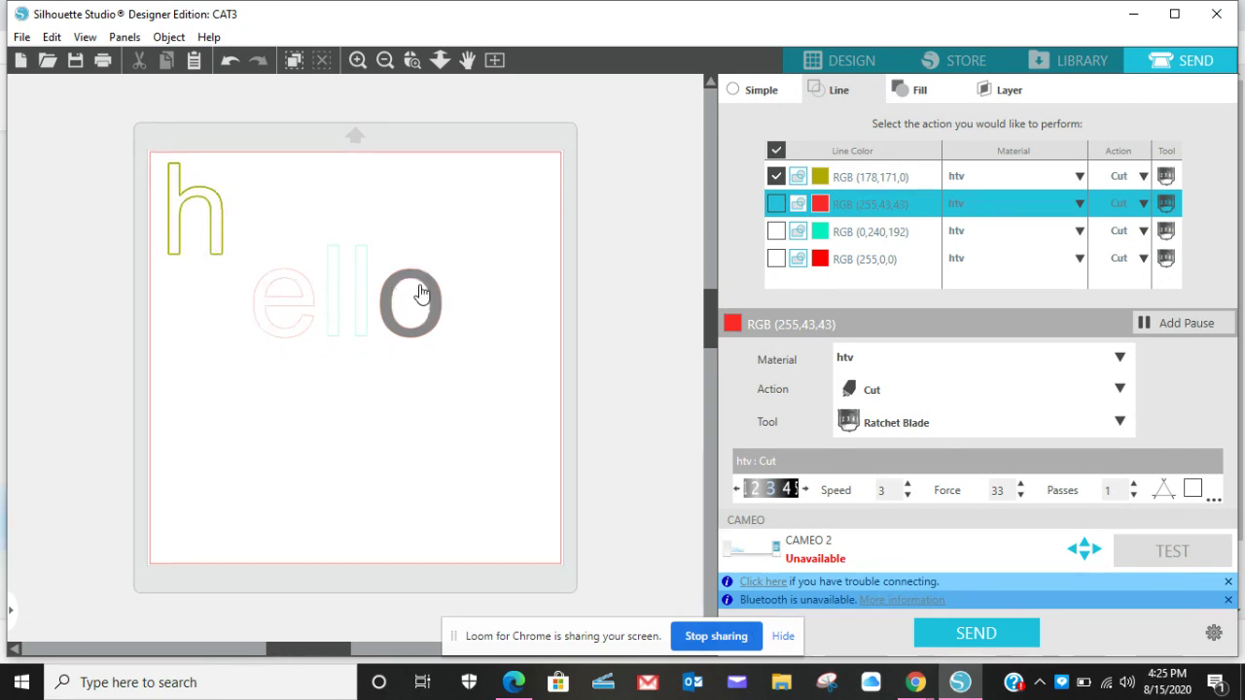
# Enable only the line colour RGB (255,43,43) for cutting instead of dark yellow, and shift the h slightly down and right
pyautogui.click(776, 177)
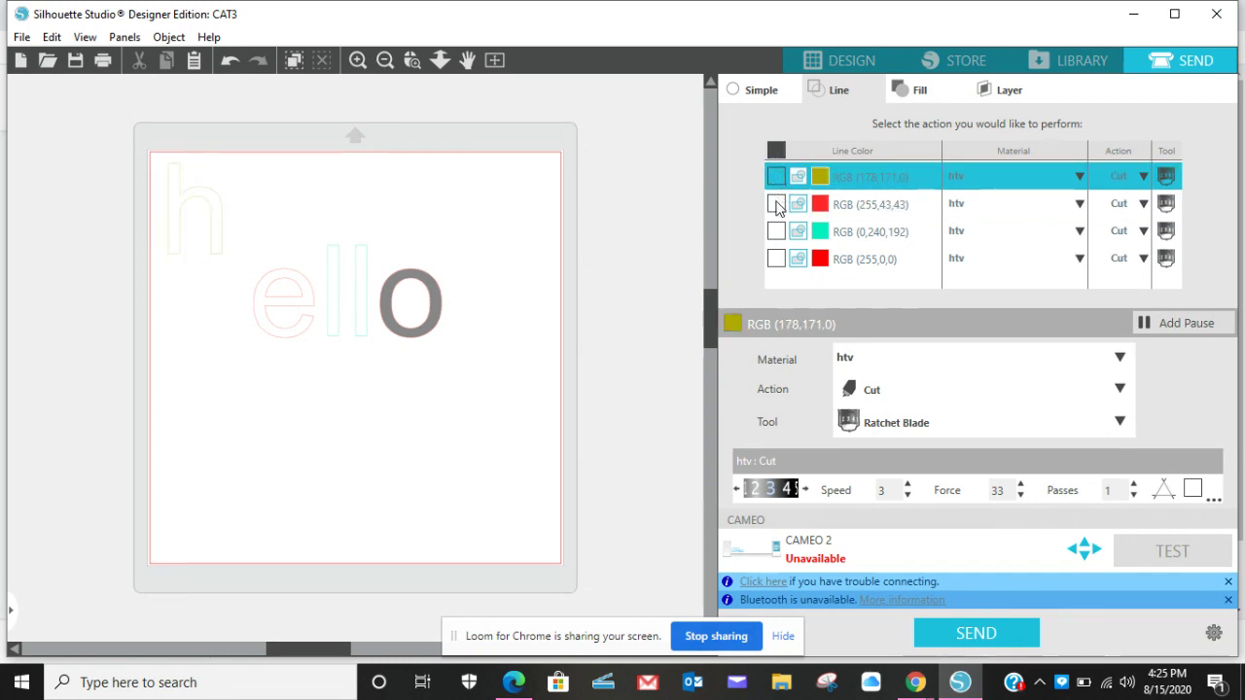
pyautogui.click(776, 203)
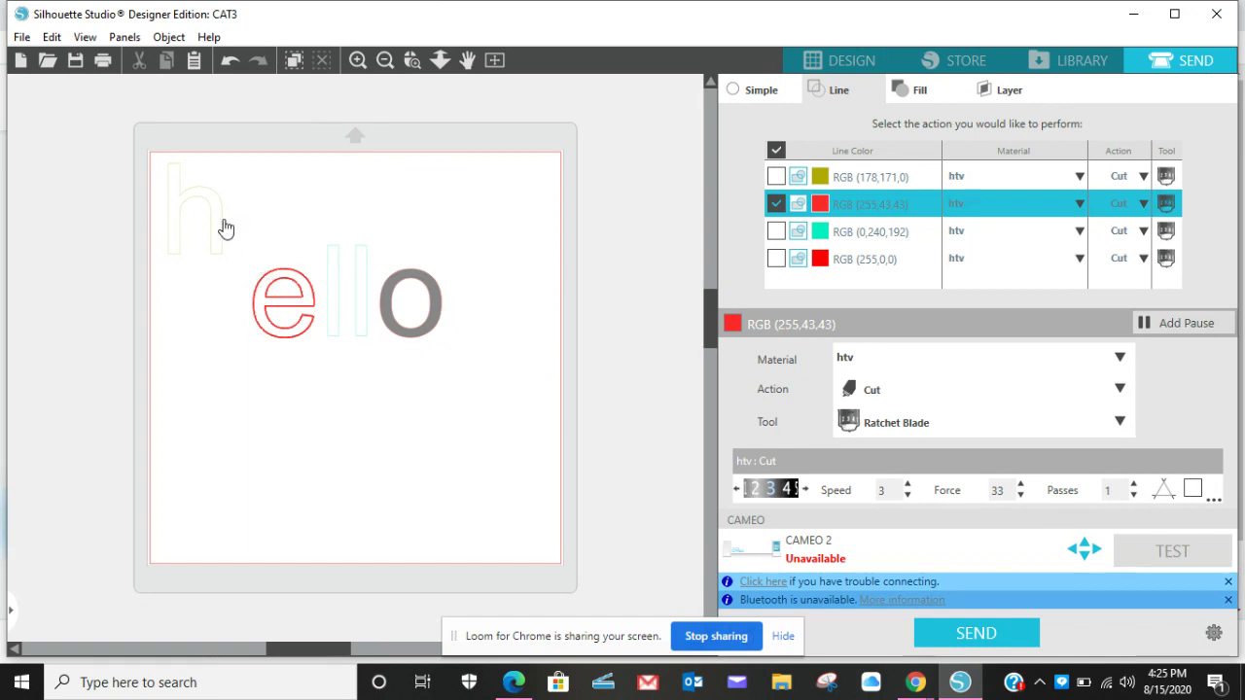
pyautogui.moveTo(224, 228)
pyautogui.mouseDown()
pyautogui.moveTo(106, 282)
pyautogui.moveTo(239, 245)
pyautogui.mouseUp()
# Return to the design workspace, open the Trace settings, and move both l's and the e away from the o to below the h
pyautogui.click(817, 65)
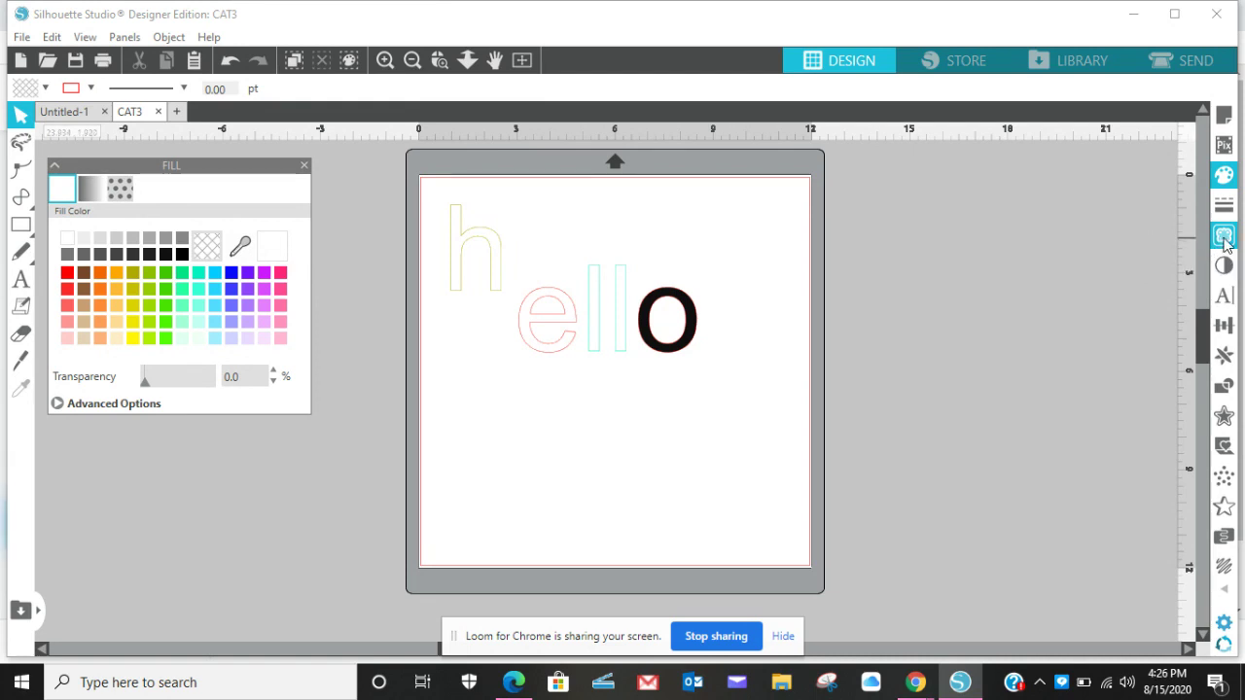
pyautogui.click(1224, 239)
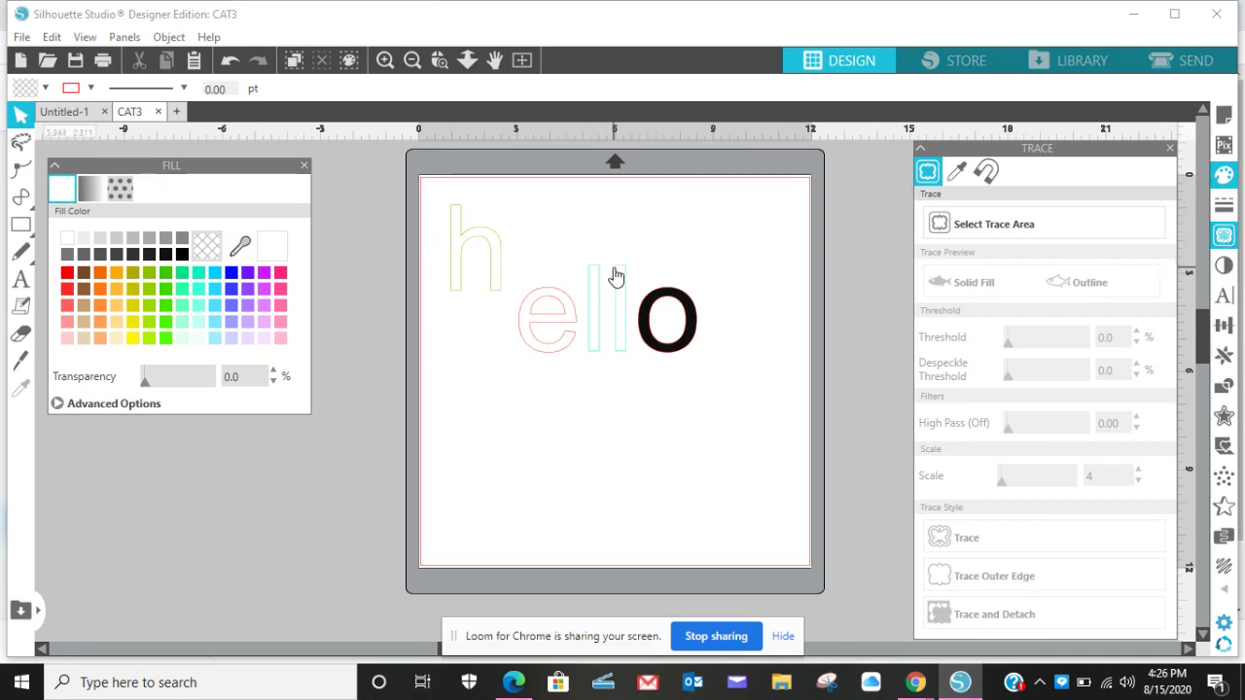
pyautogui.moveTo(613, 275); pyautogui.dragTo(444, 289)
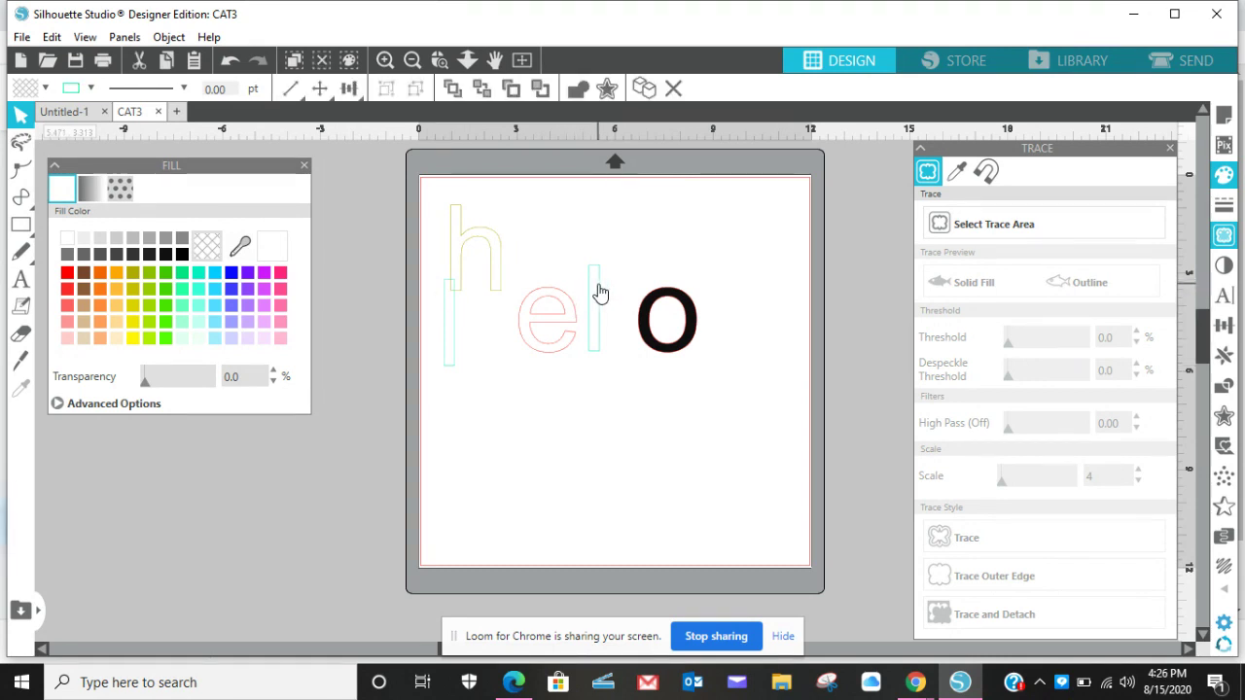
pyautogui.moveTo(595, 291); pyautogui.dragTo(493, 304)
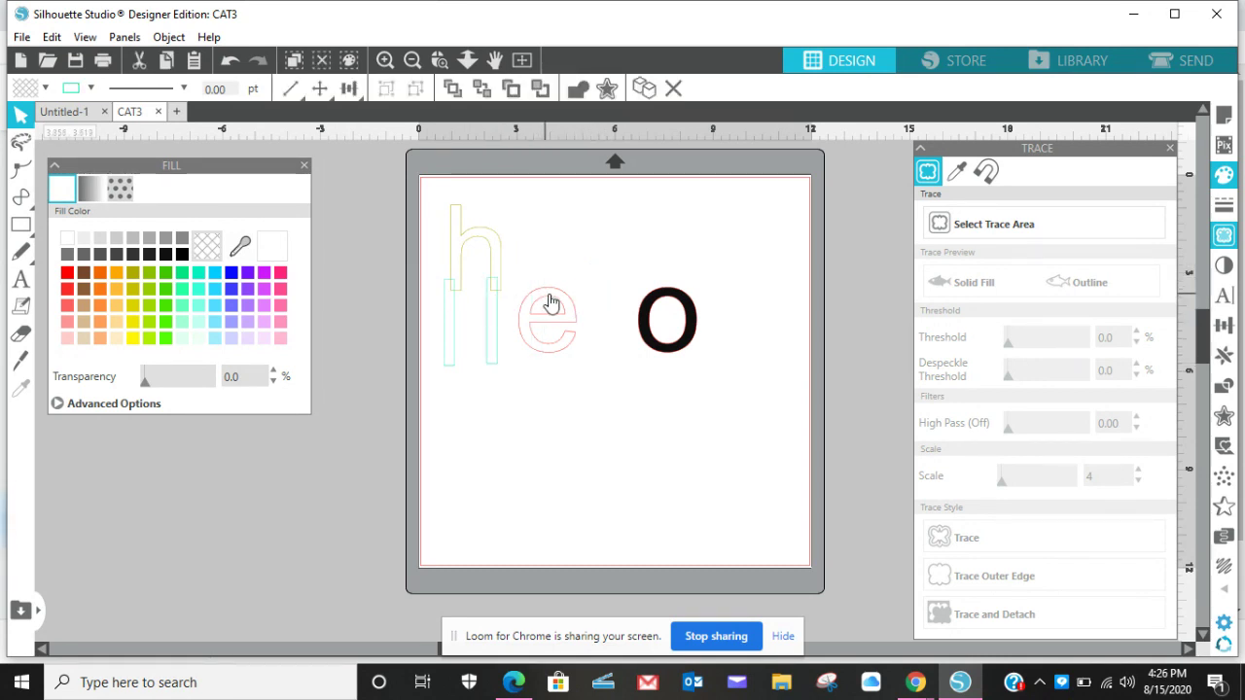
pyautogui.moveTo(550, 298); pyautogui.dragTo(450, 294)
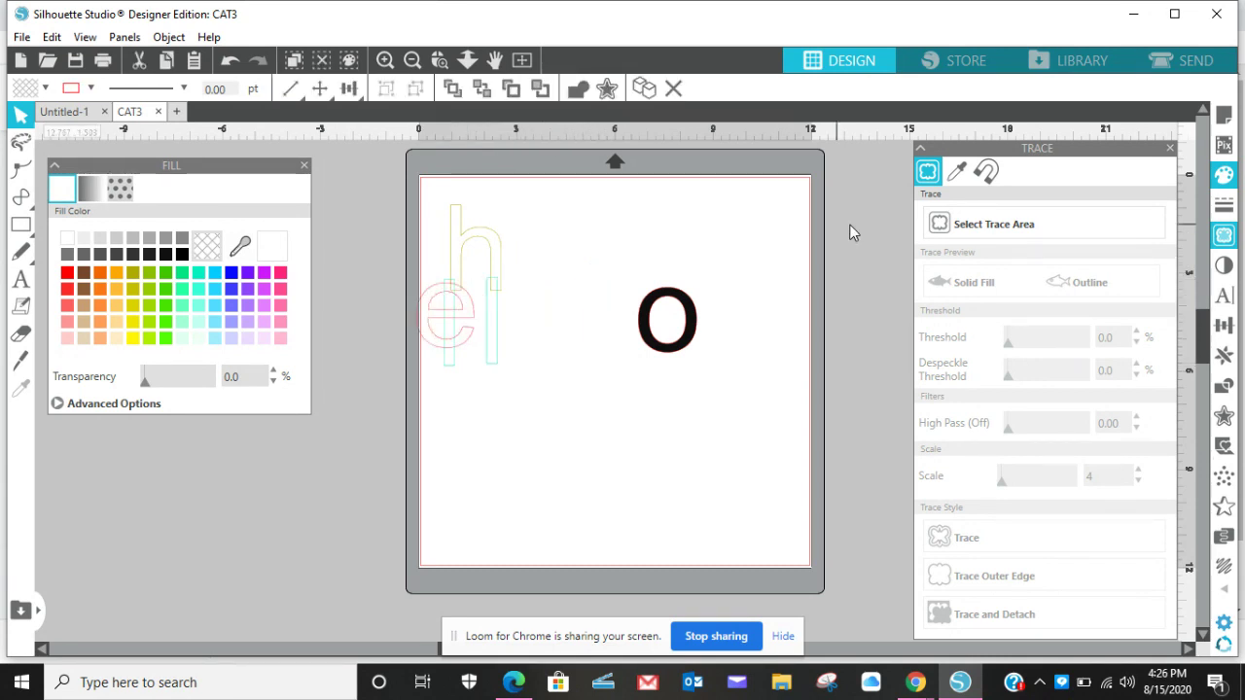
# Trace the black o using a trace area drawn around it and a threshold of 66%
pyautogui.click(948, 224)
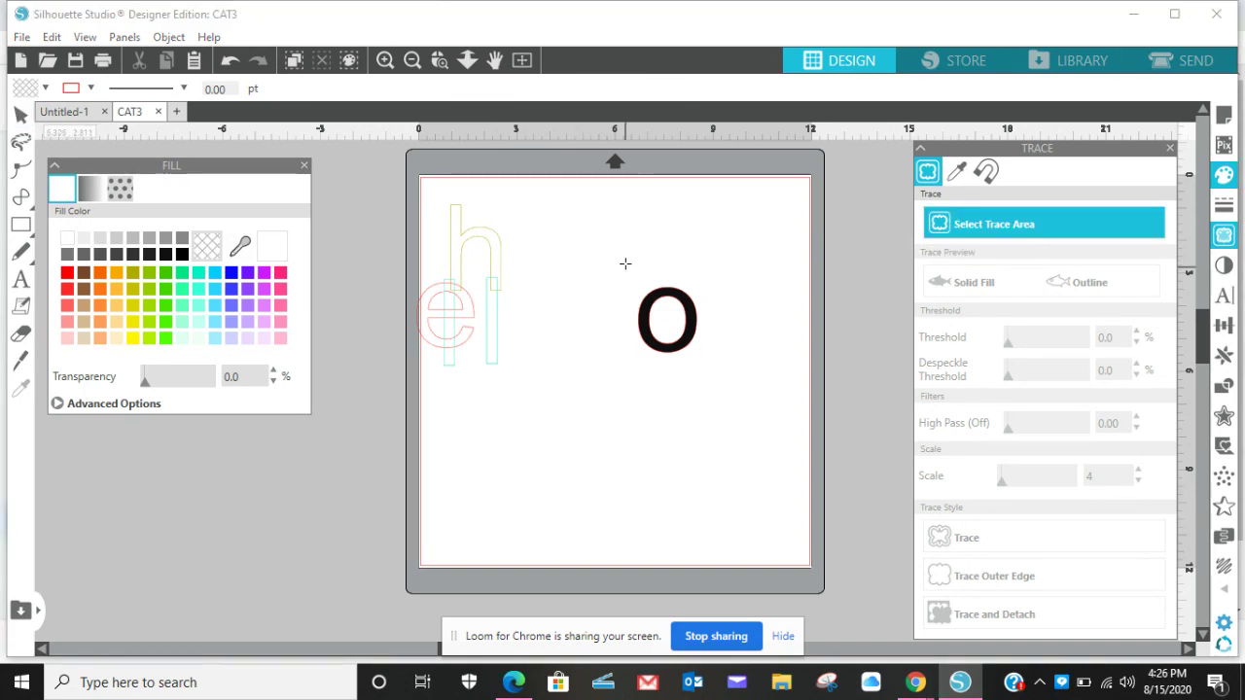
pyautogui.moveTo(624, 262)
pyautogui.mouseDown()
pyautogui.moveTo(668, 350)
pyautogui.moveTo(717, 371)
pyautogui.mouseUp()
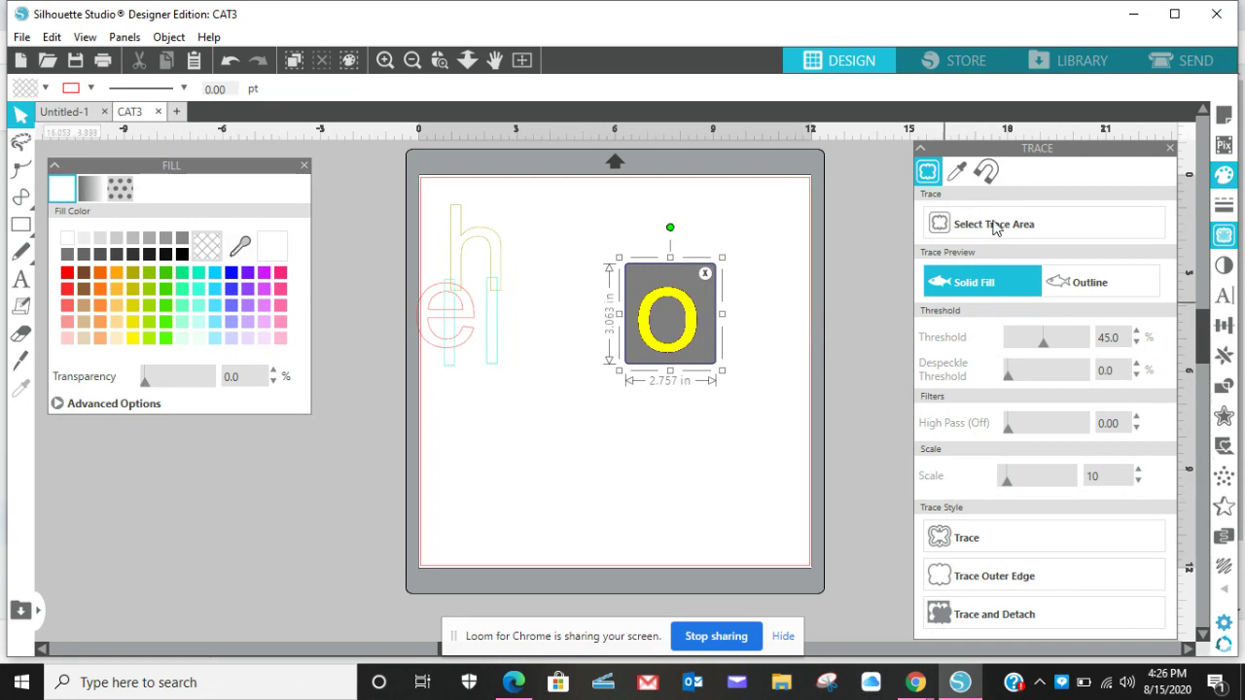
pyautogui.moveTo(1045, 350); pyautogui.dragTo(1059, 345)
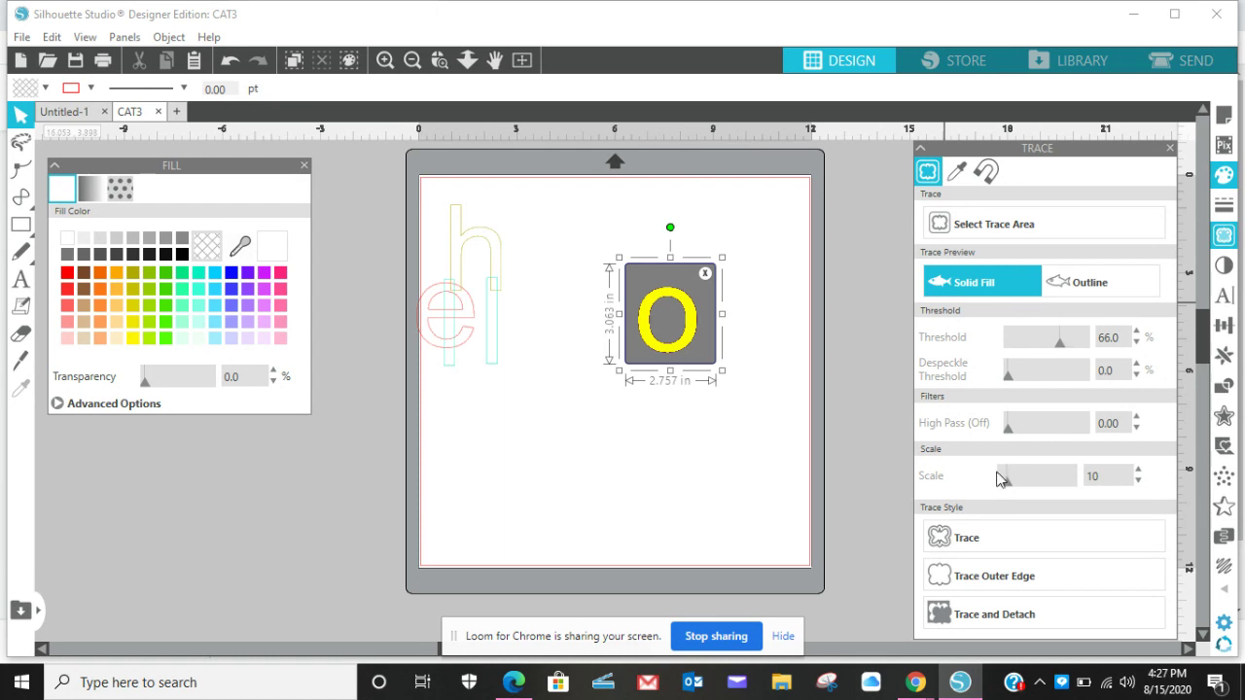
pyautogui.click(958, 539)
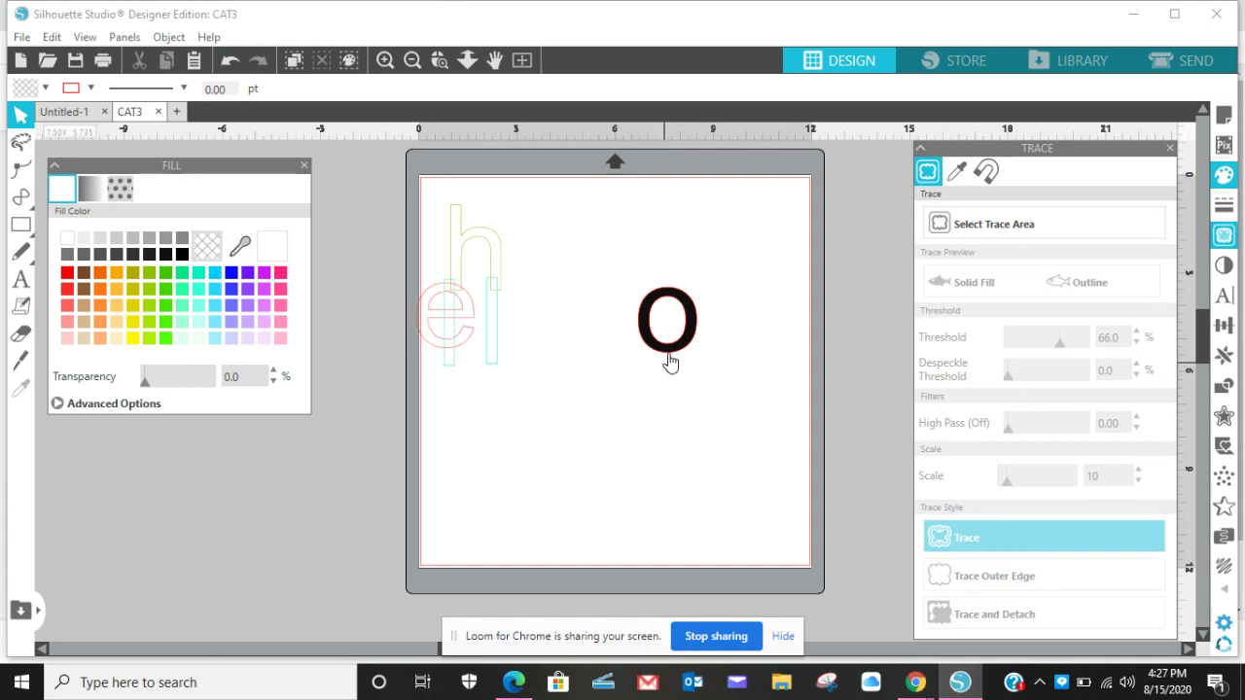
# Move the black o down and left off its traced outline, and reposition the outline in the right half of the page
pyautogui.moveTo(670, 353); pyautogui.dragTo(525, 453)
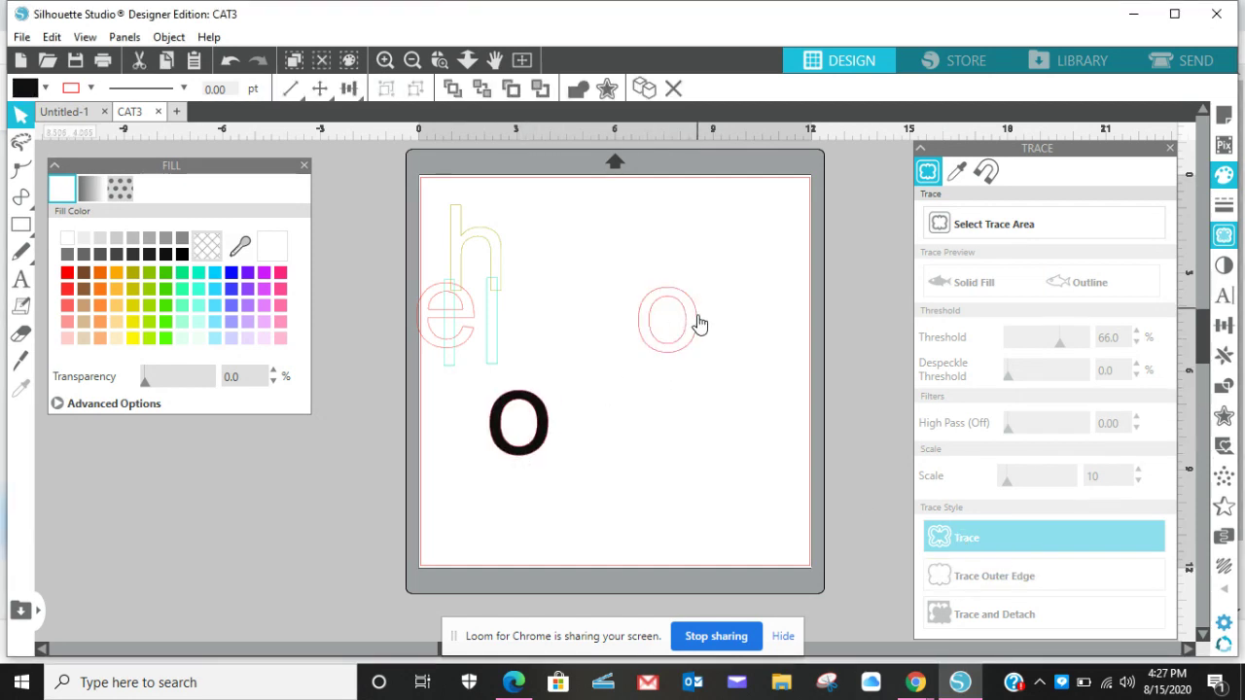
pyautogui.moveTo(698, 324); pyautogui.dragTo(801, 285)
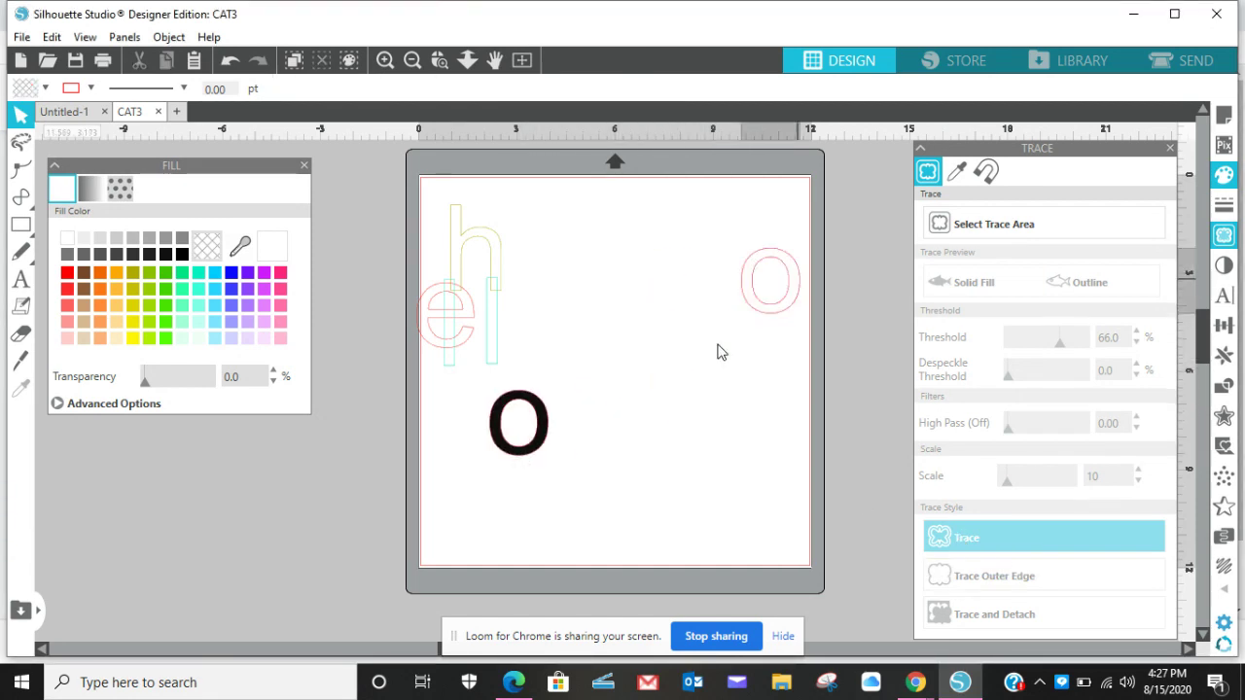
pyautogui.moveTo(718, 352); pyautogui.dragTo(722, 325)
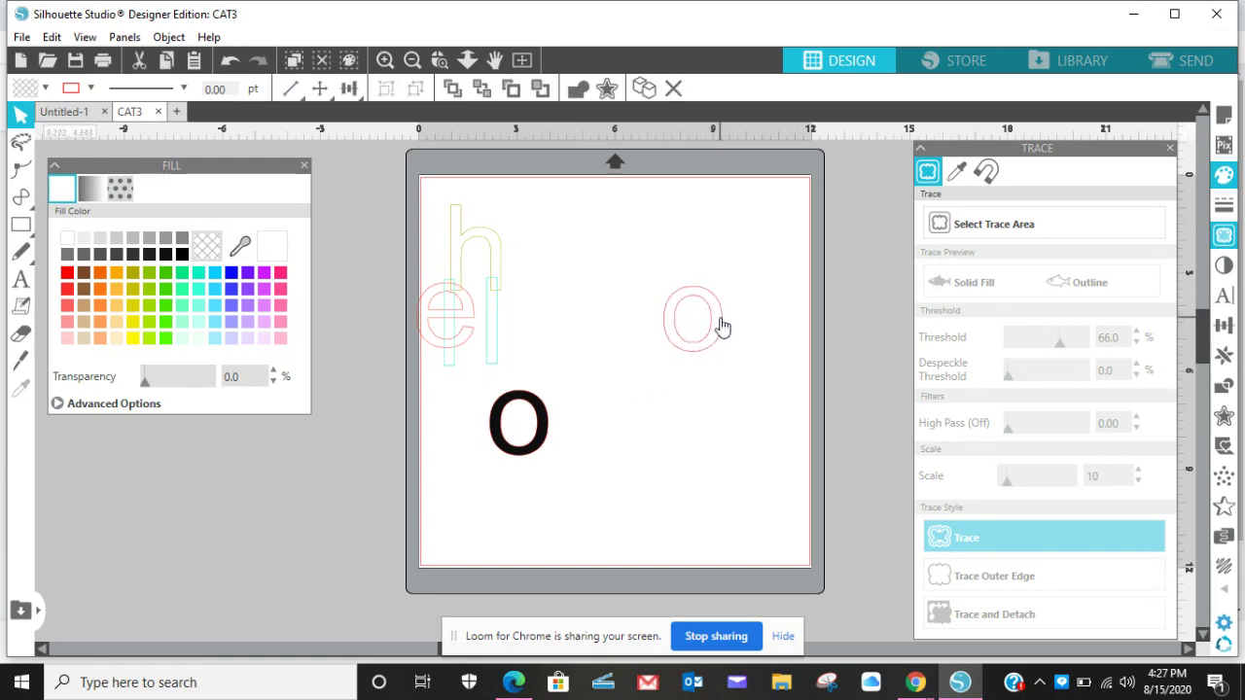
pyautogui.click(722, 325)
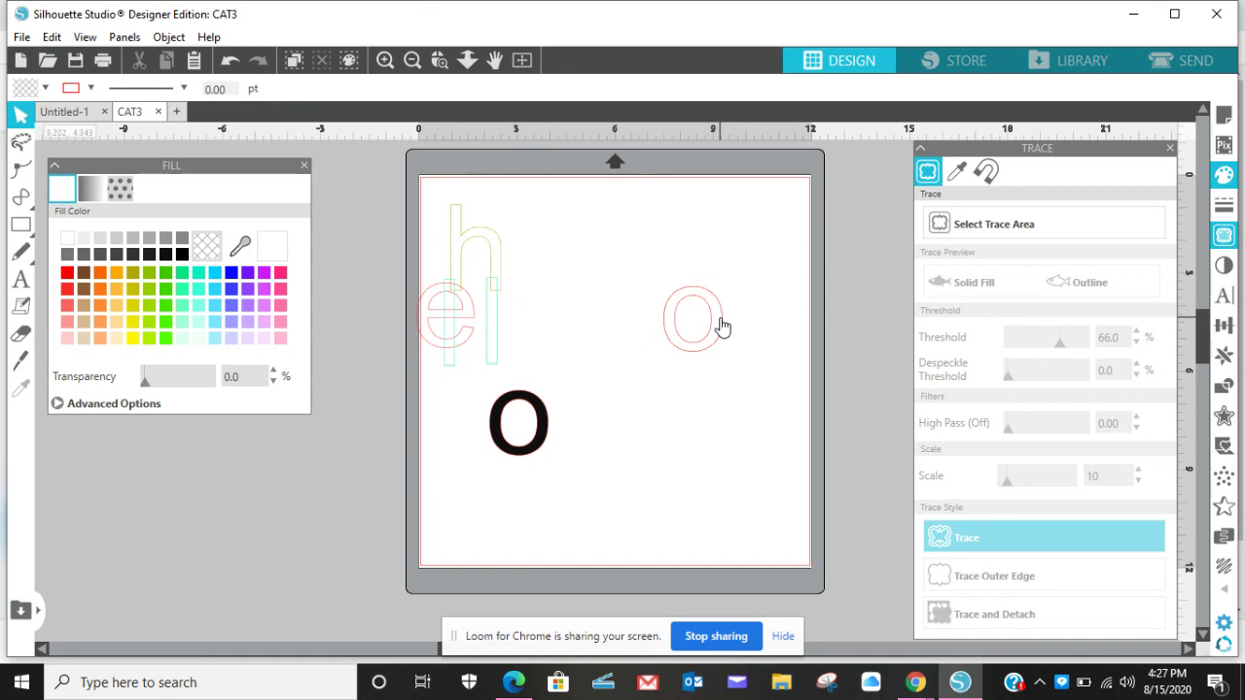
# Dock the Trace settings beneath the Fill settings
pyautogui.click(122, 37)
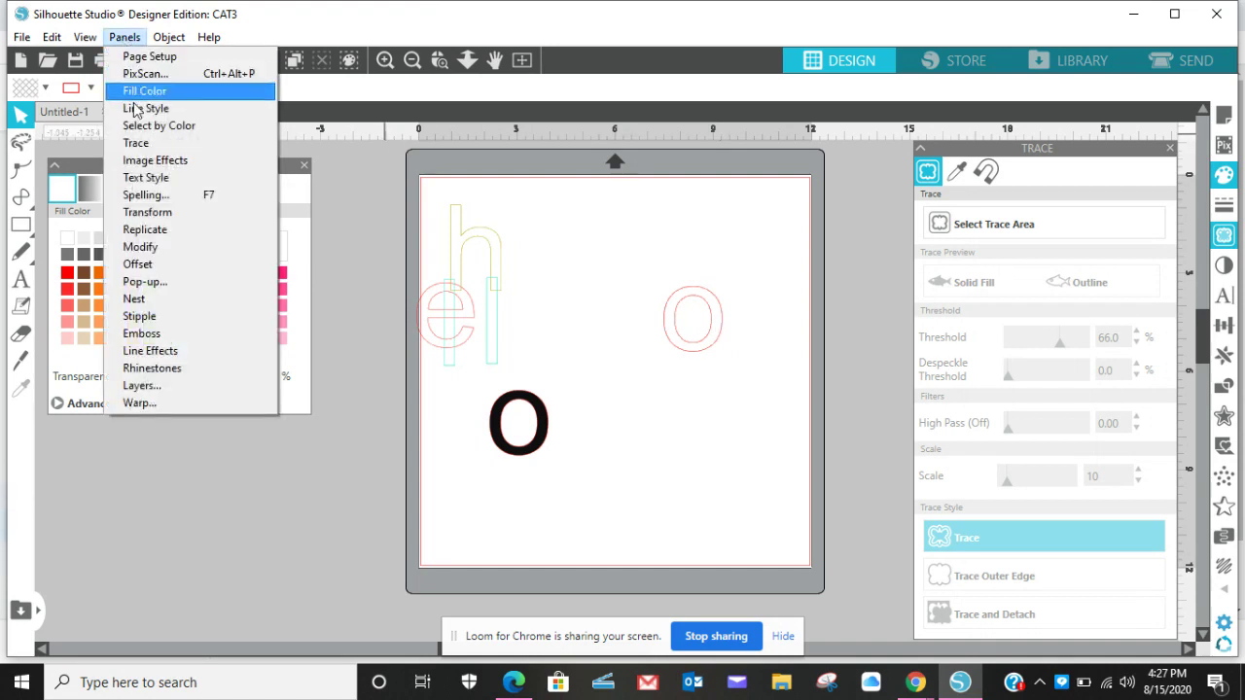
pyautogui.click(133, 146)
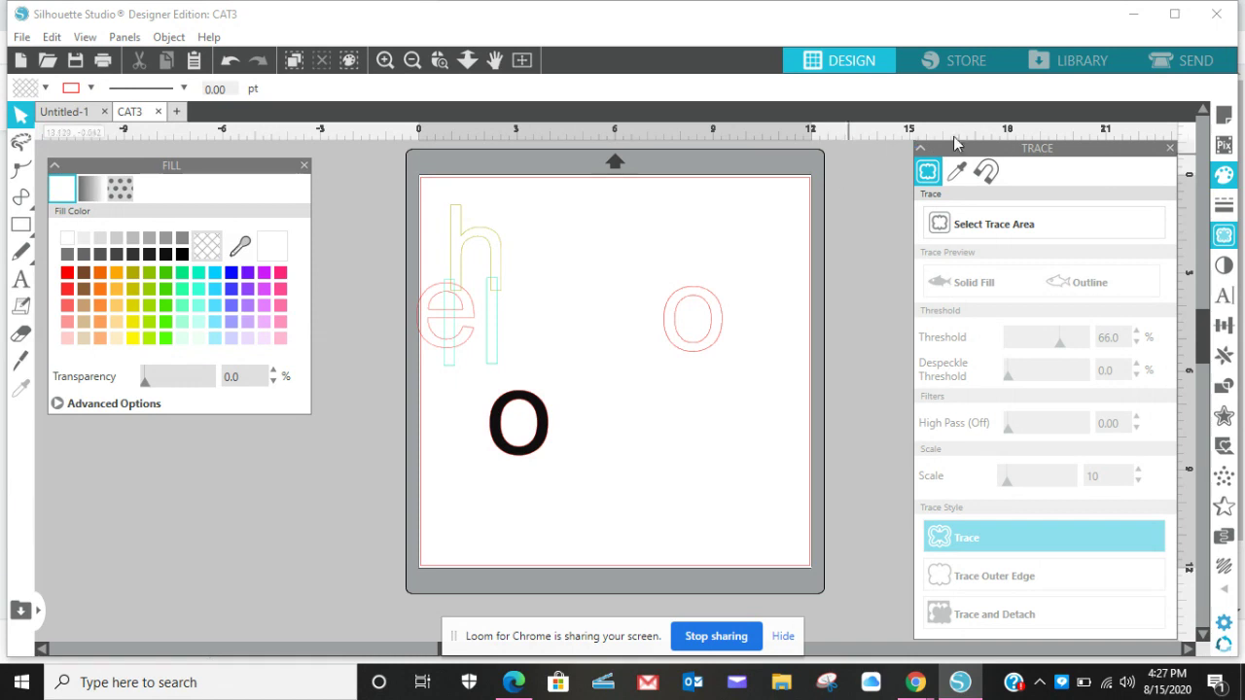
pyautogui.moveTo(1006, 149)
pyautogui.mouseDown()
pyautogui.moveTo(699, 298)
pyautogui.moveTo(139, 437)
pyautogui.moveTo(152, 419)
pyautogui.mouseUp()
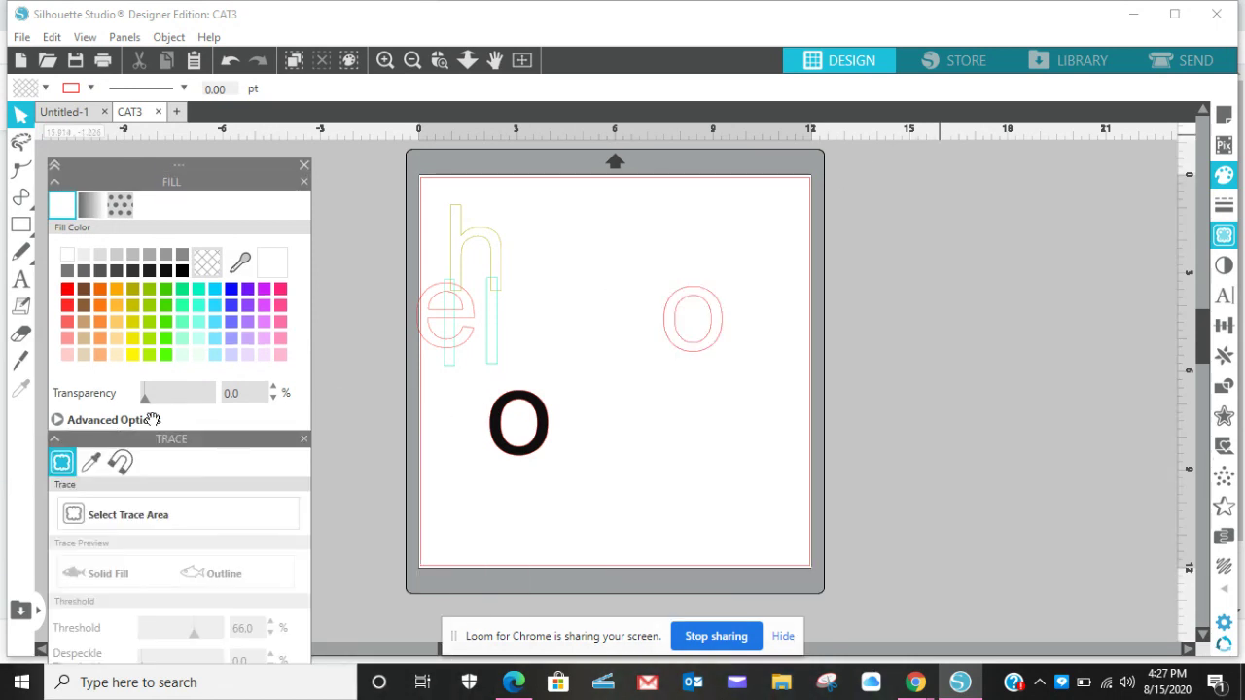
# Select all the letters and the traced outline on the page and delete them
pyautogui.click(21, 279)
pyautogui.moveTo(726, 243); pyautogui.dragTo(382, 413)
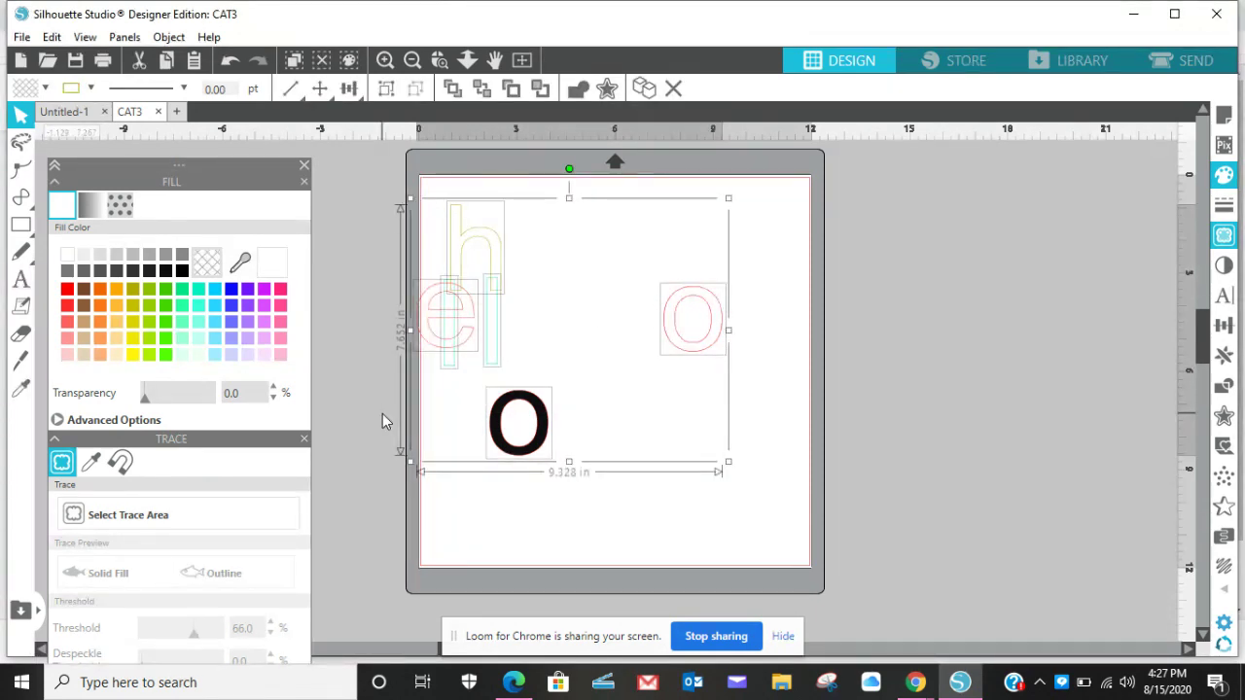
pyautogui.press('Delete')
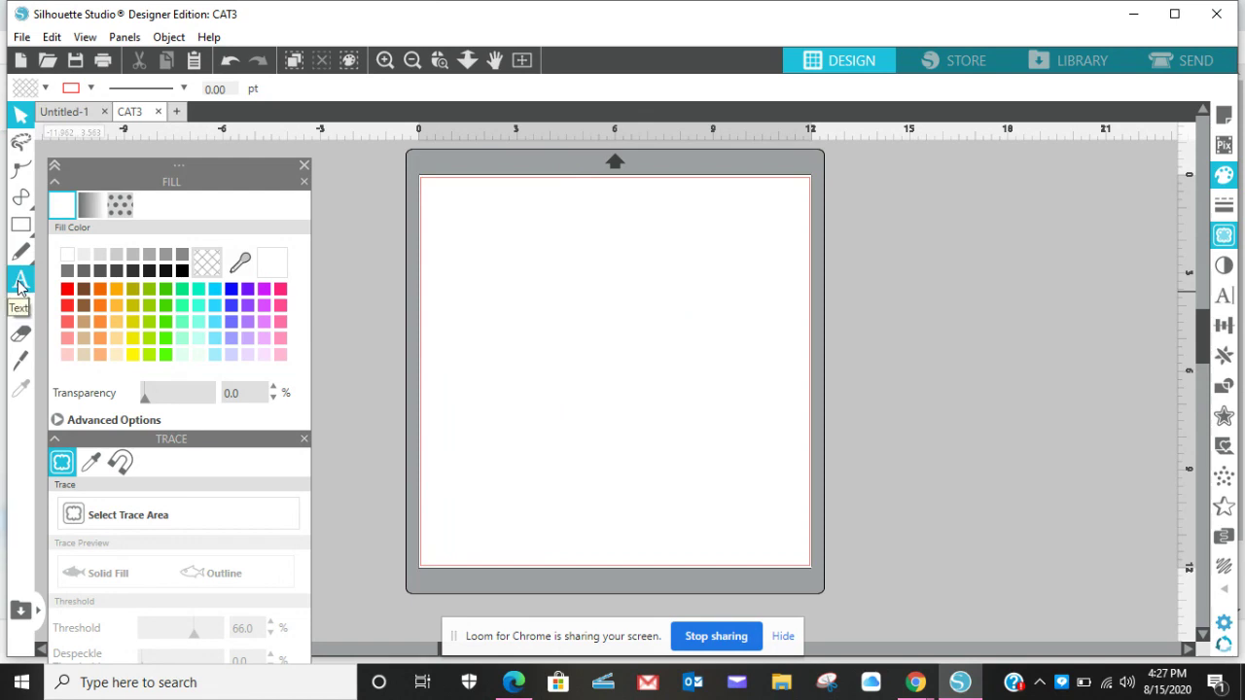
# Add the text "hello" in Arial at 72 pt in the upper part of the page and select it as an object
pyautogui.click(19, 282)
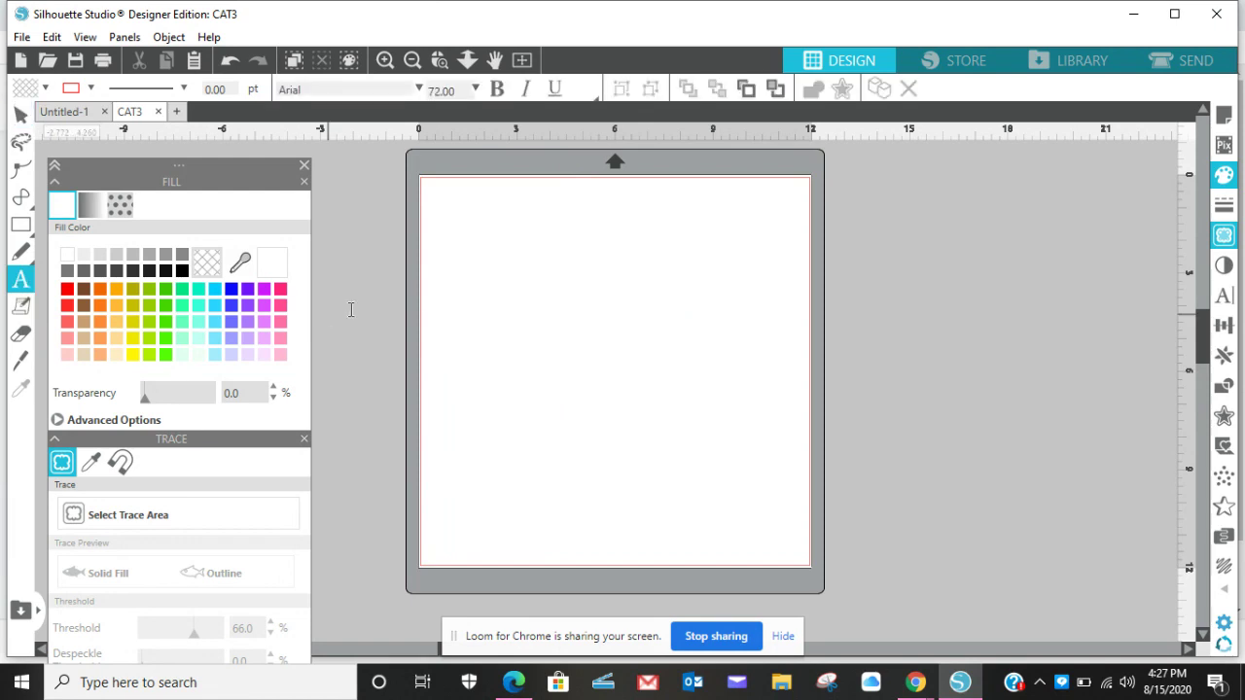
pyautogui.click(523, 286)
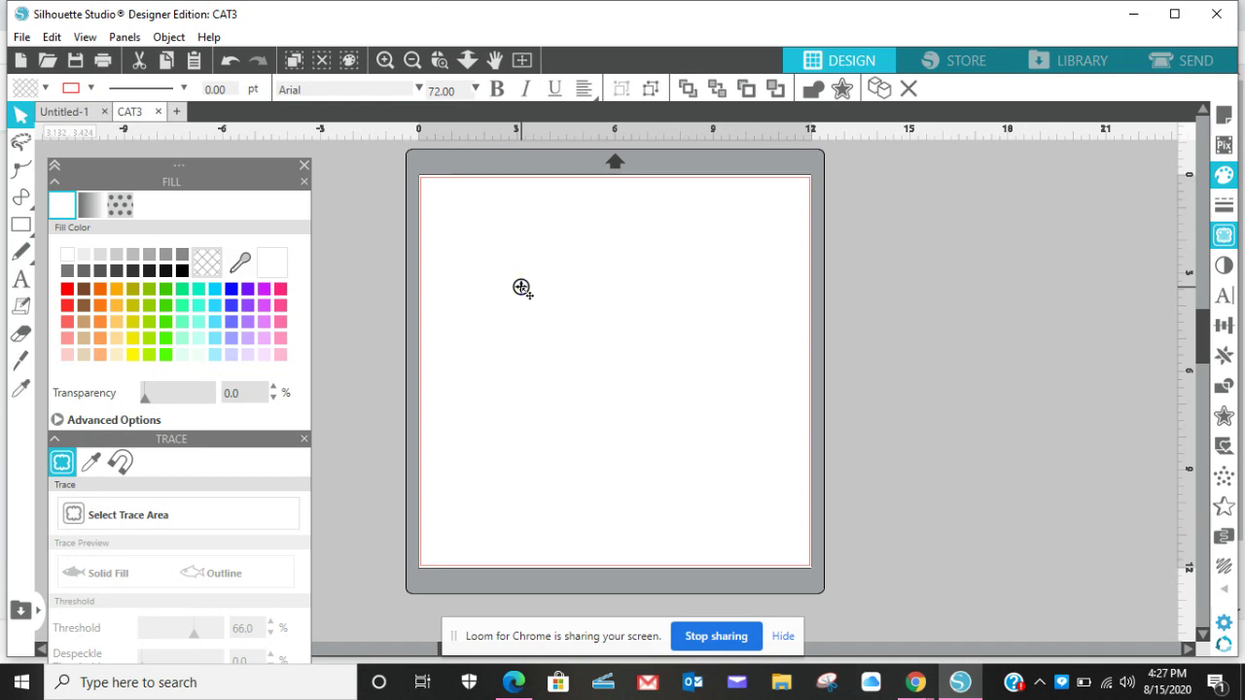
pyautogui.write('he')
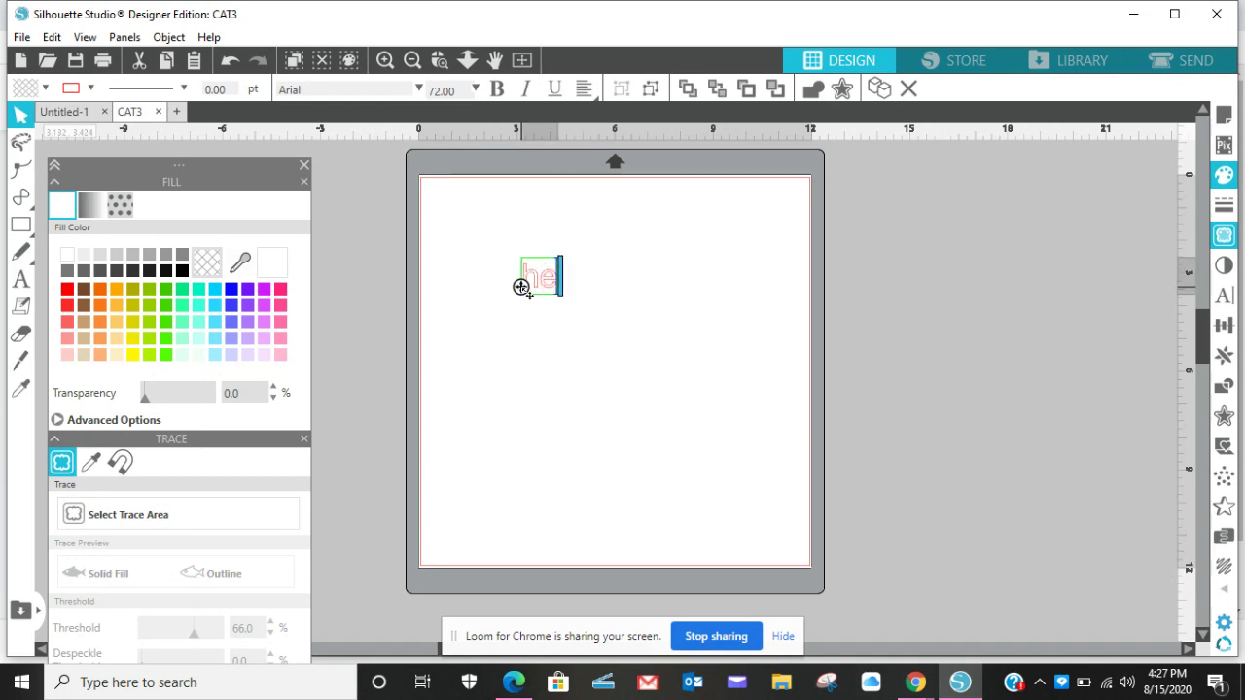
pyautogui.write('llo')
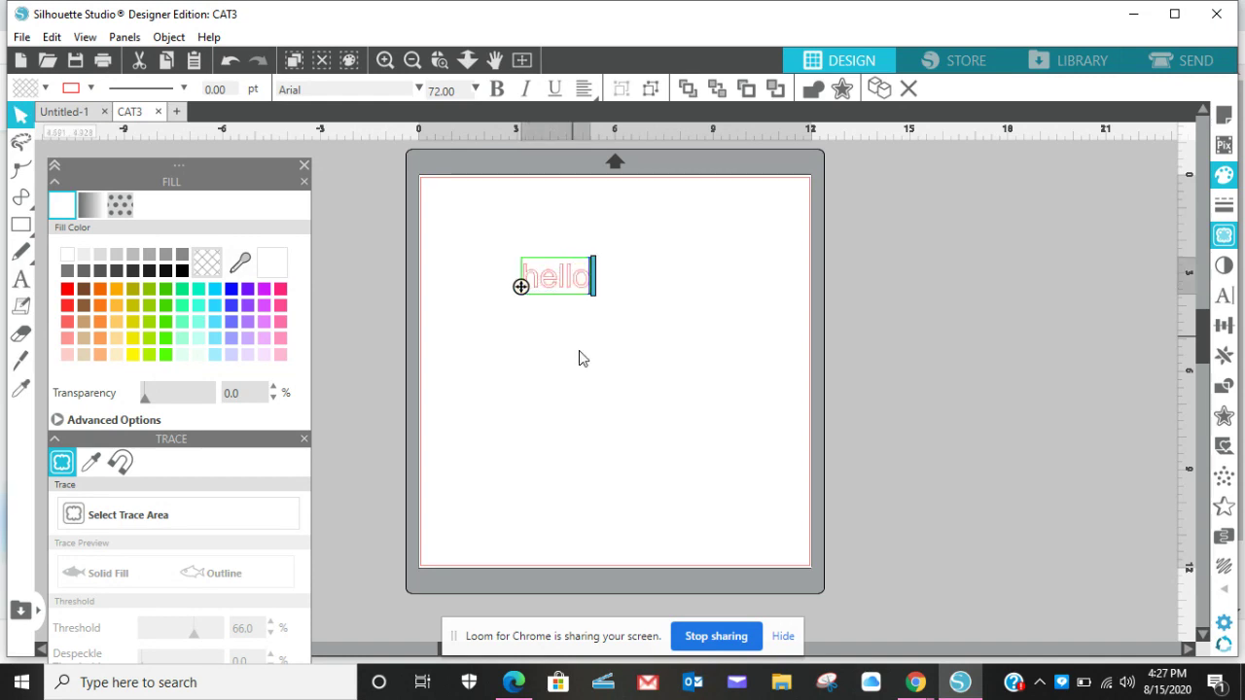
pyautogui.click(579, 352)
pyautogui.click(584, 288)
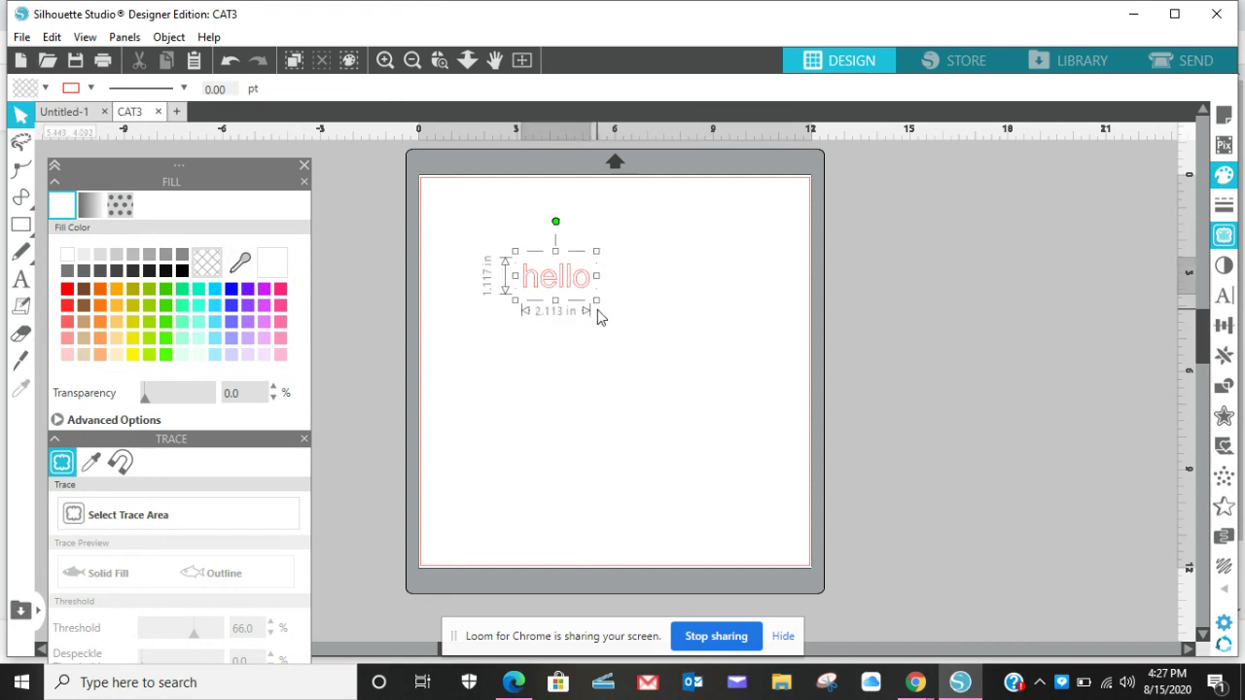
# Enlarge the "hello" text to about 8 in wide and centre it roughly across the page's width
pyautogui.moveTo(596, 300); pyautogui.dragTo(699, 355)
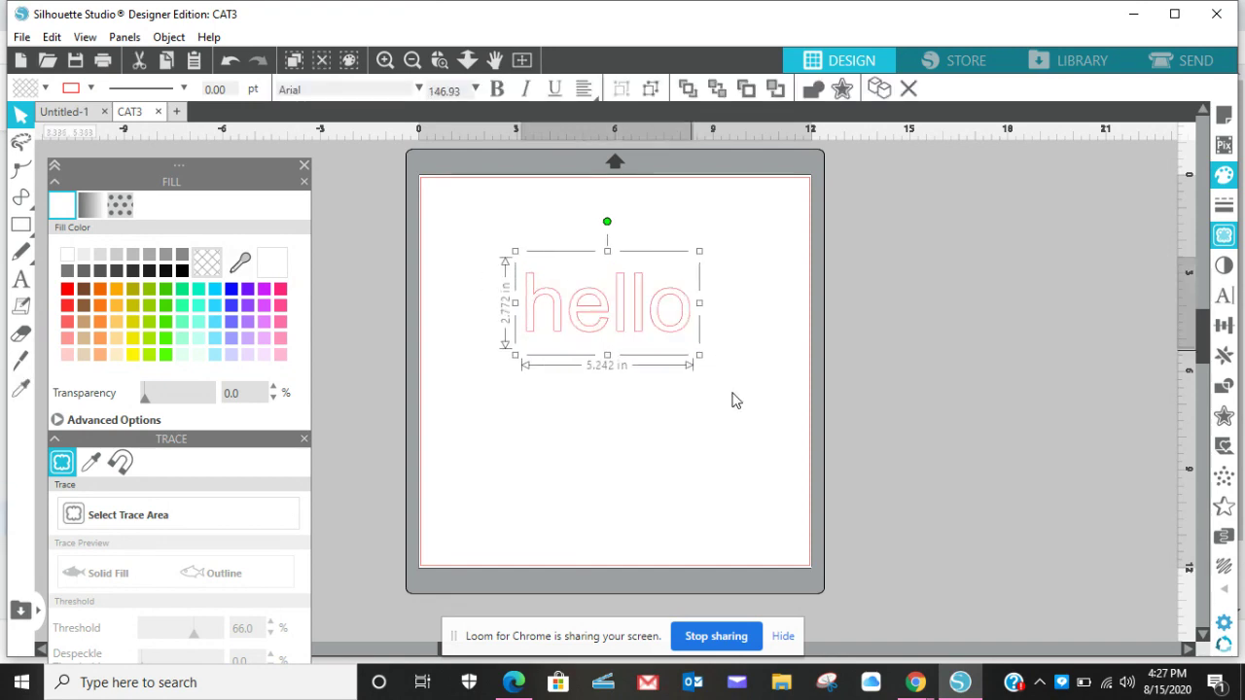
pyautogui.moveTo(735, 400); pyautogui.dragTo(772, 438)
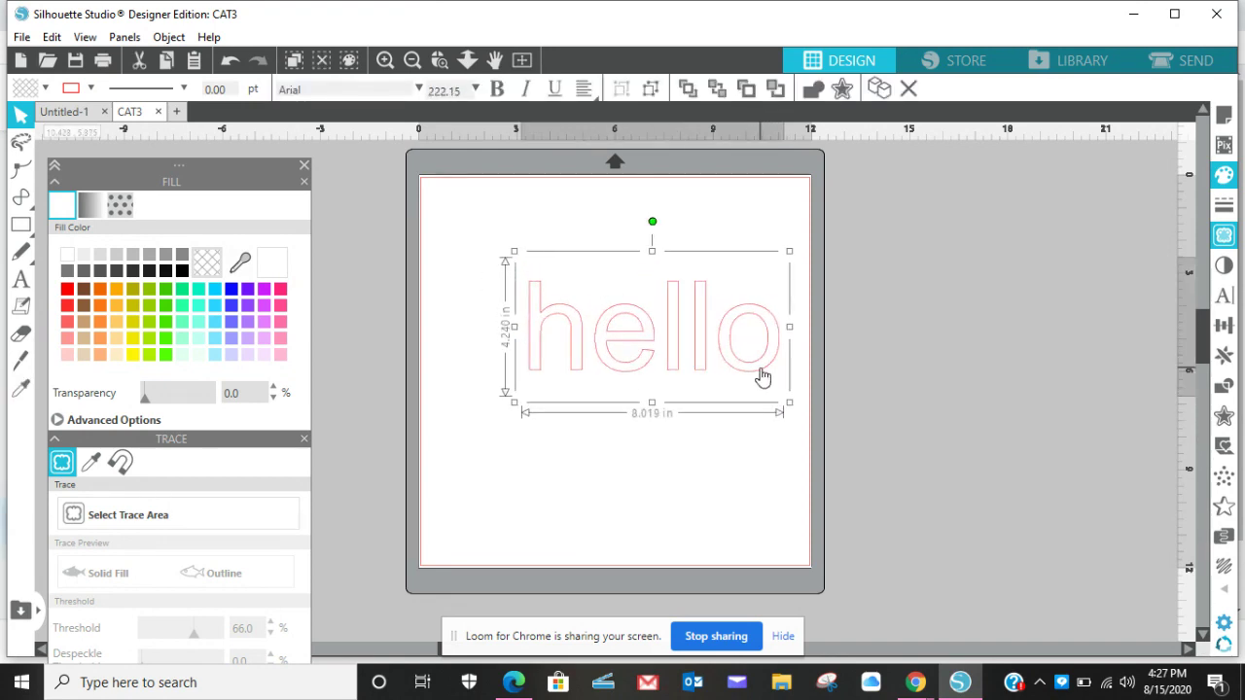
pyautogui.moveTo(762, 377); pyautogui.dragTo(721, 370)
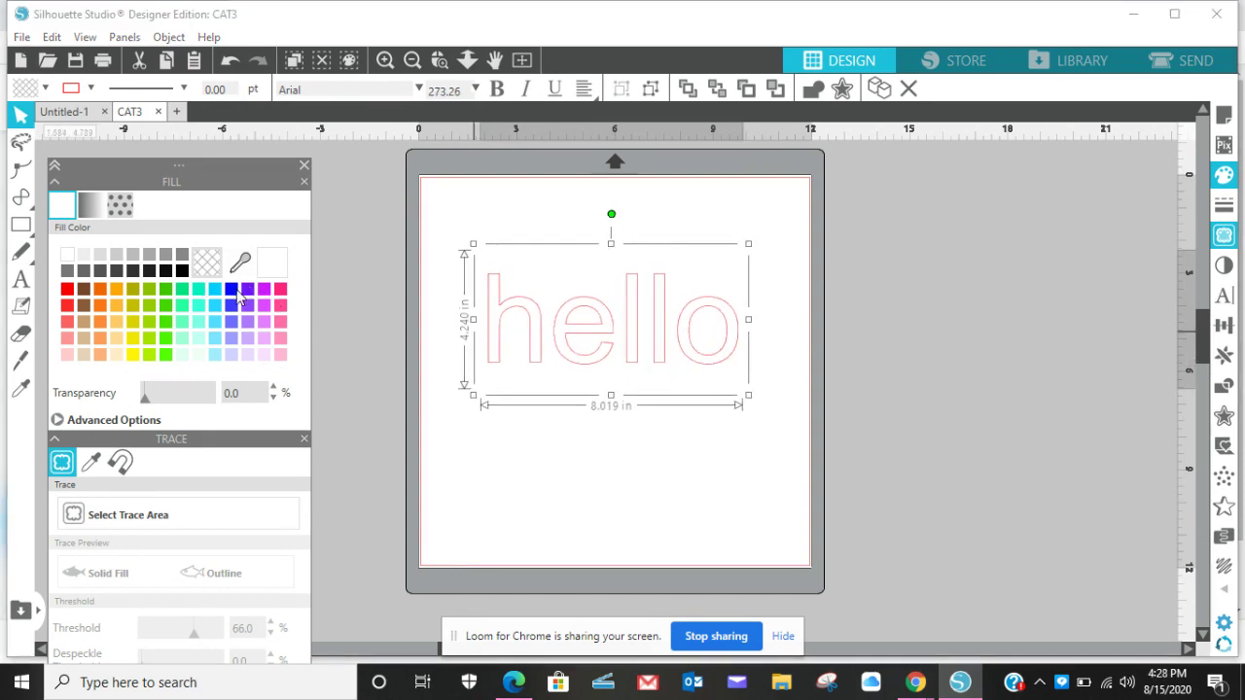
# Fill the "hello" text with blue and open its text style settings
pyautogui.click(233, 290)
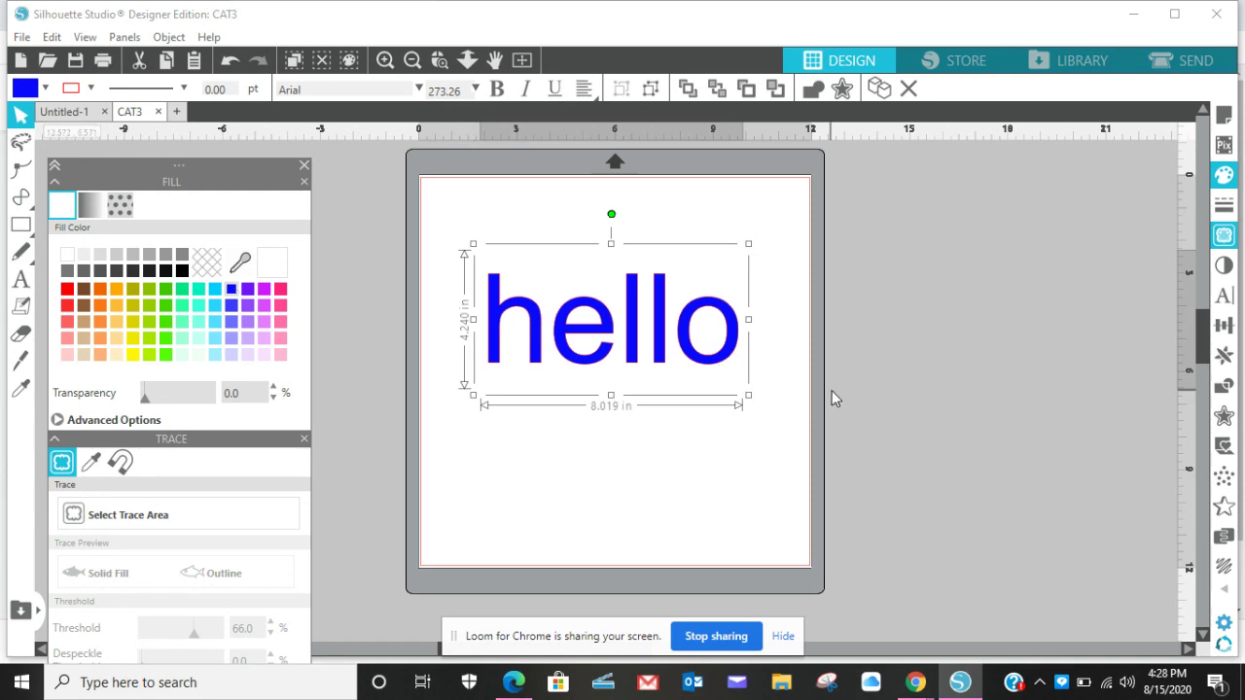
pyautogui.click(1226, 310)
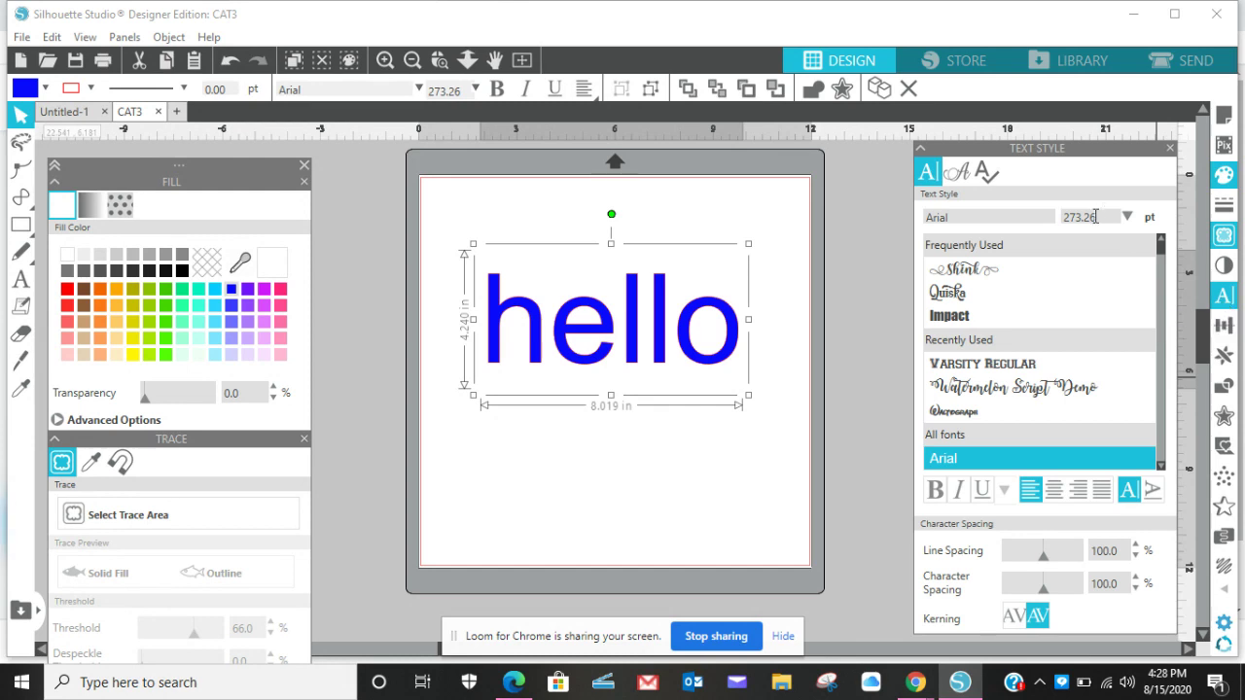
# Try the Watermelon Script Demo, Waltograph, Varsity Regular and Tw Cen MT Condensed fonts on the "hello" text
pyautogui.click(124, 37)
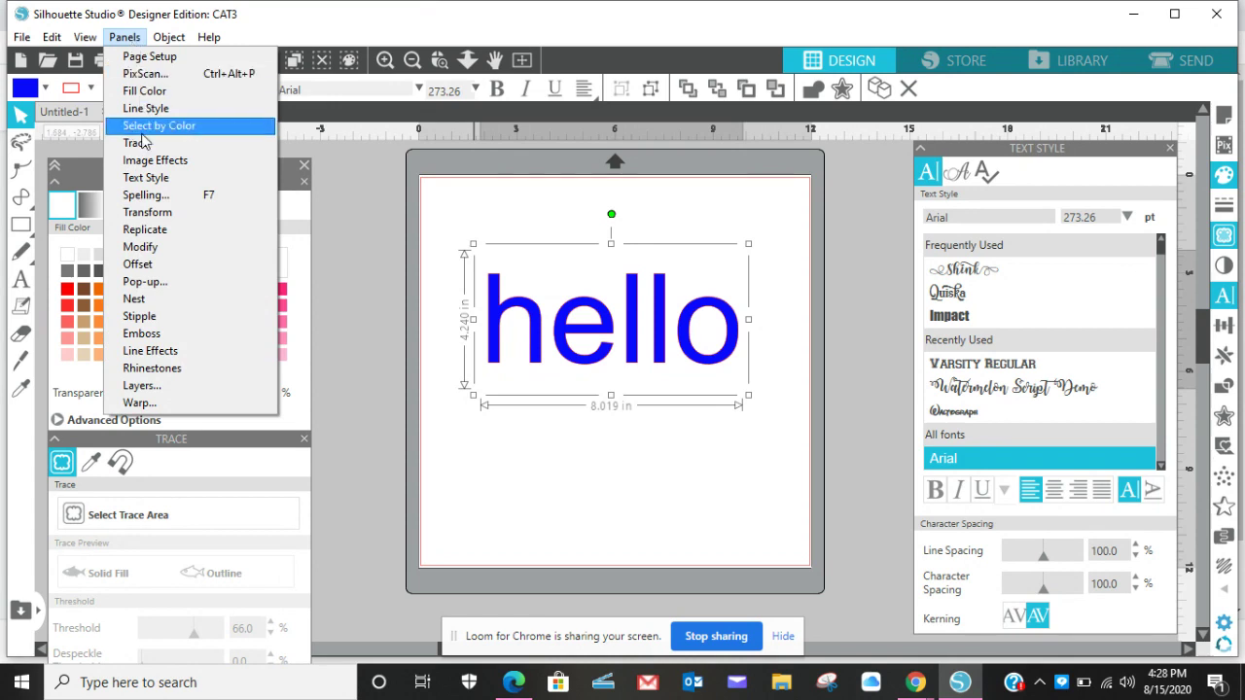
pyautogui.click(143, 178)
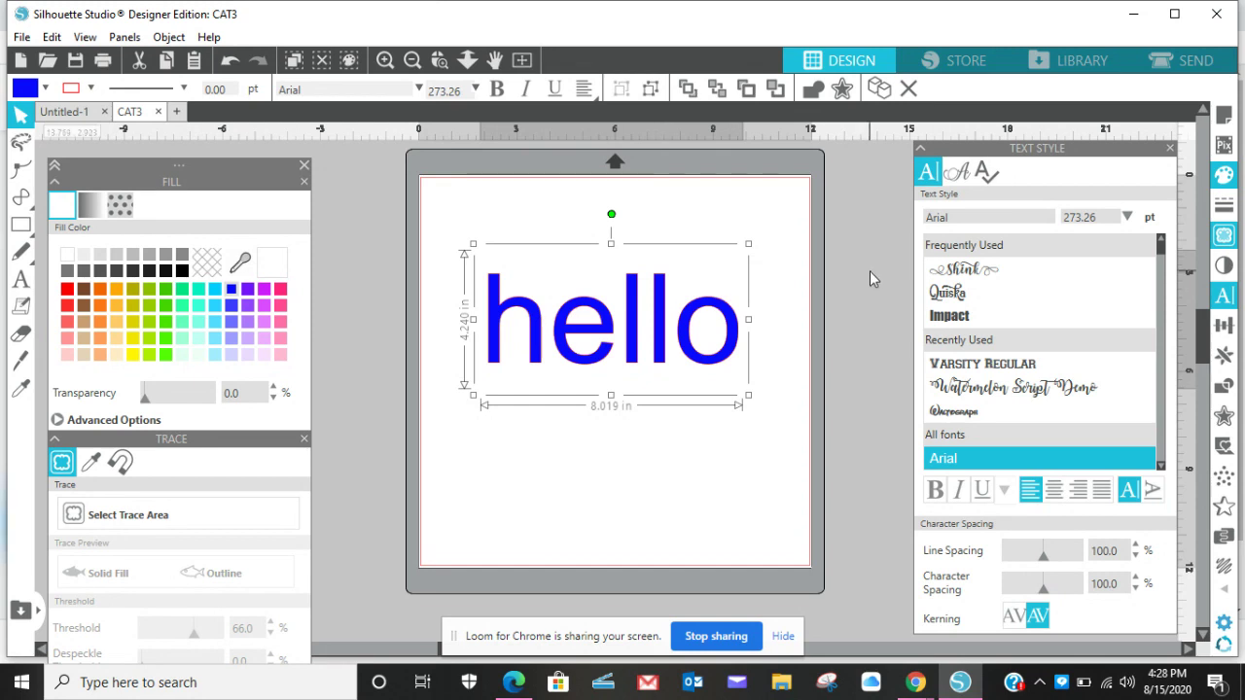
pyautogui.click(986, 397)
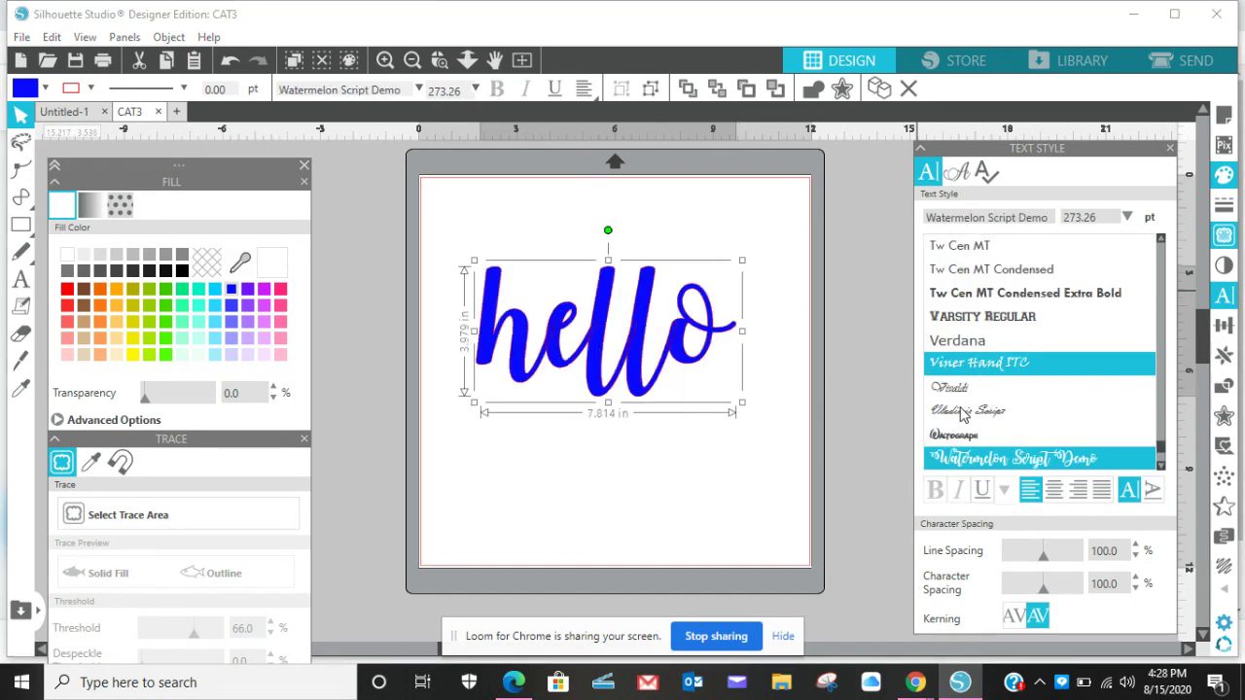
pyautogui.click(958, 439)
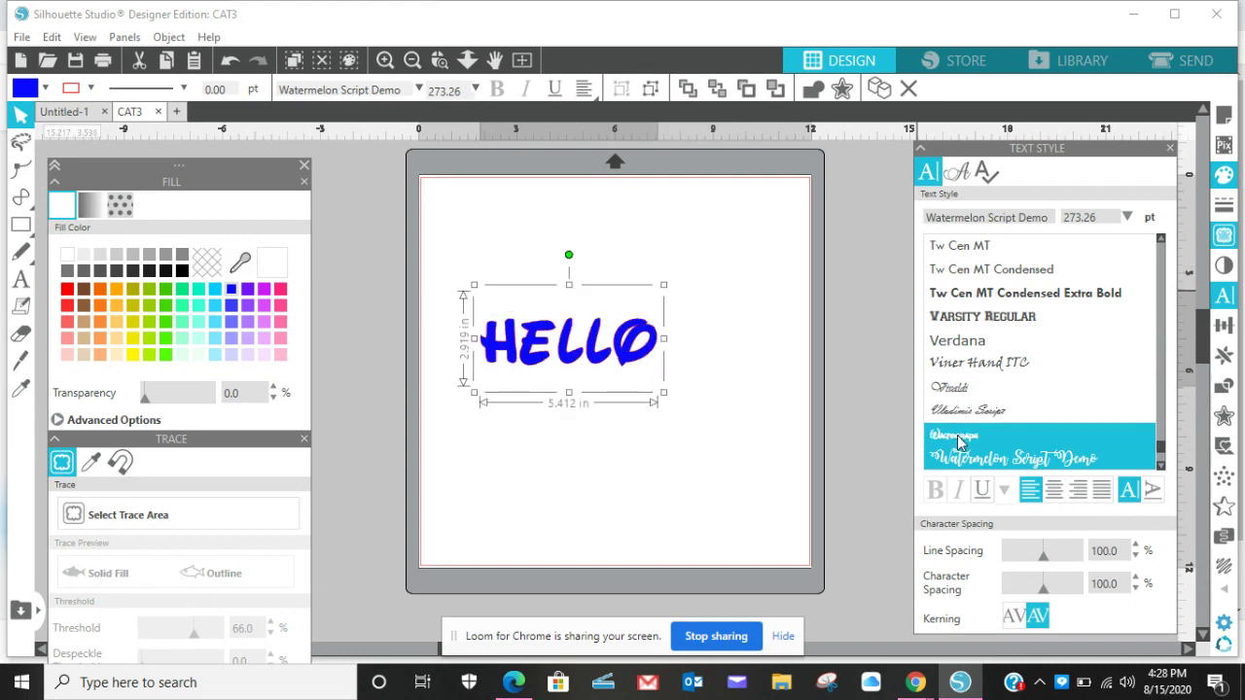
pyautogui.click(988, 318)
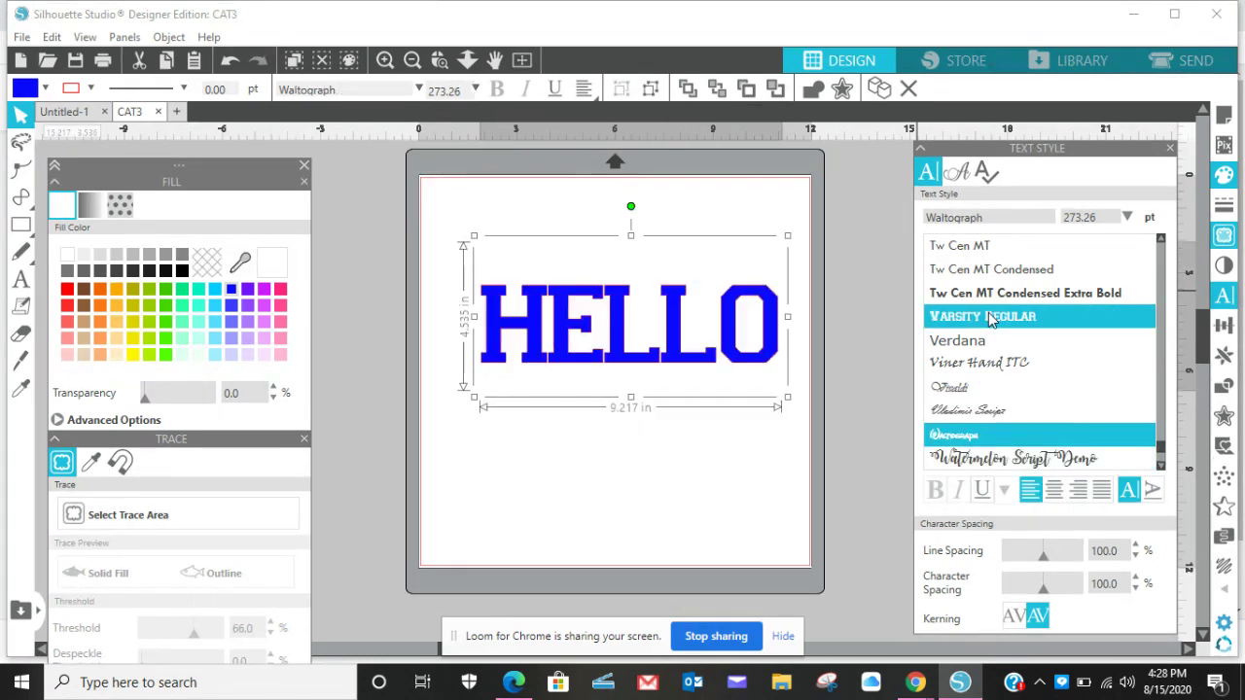
pyautogui.click(1013, 269)
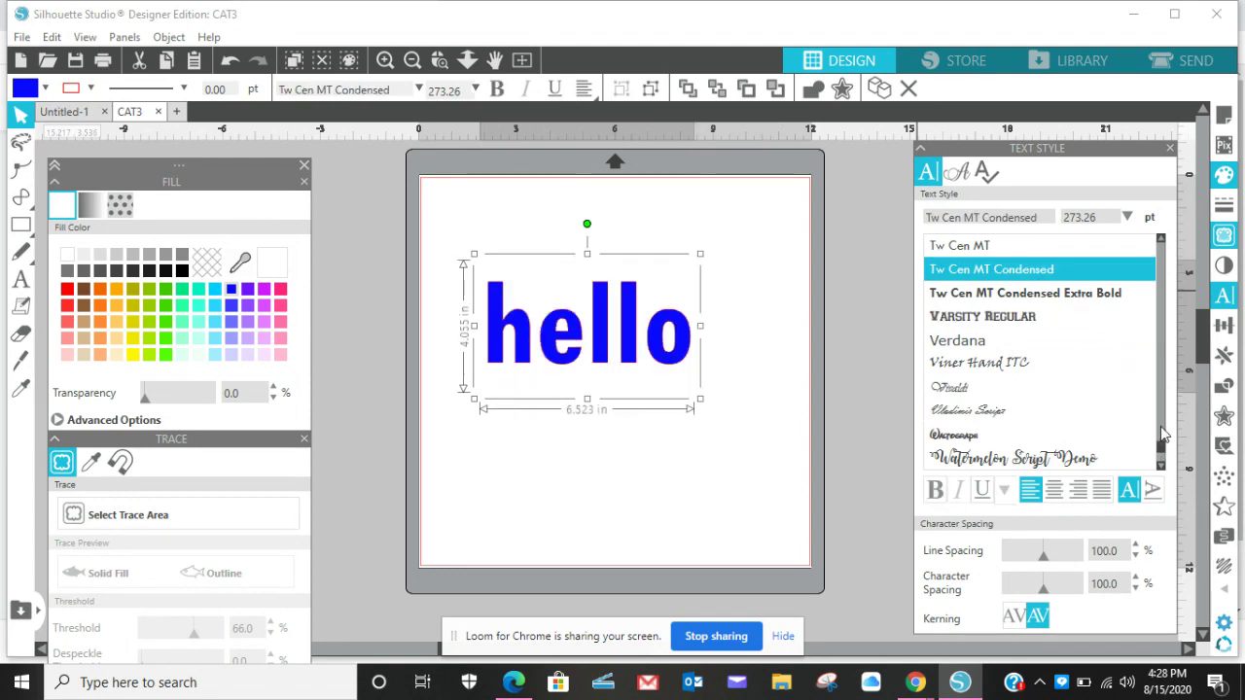
# Try SEGA LOGO FONT, Rockwell Extra Bold, Script MT Bold, Rockwell Condensed and Rockwell on the "hello" text
pyautogui.scroll(3, 1160, 426)
pyautogui.scroll(3, 1162, 422)
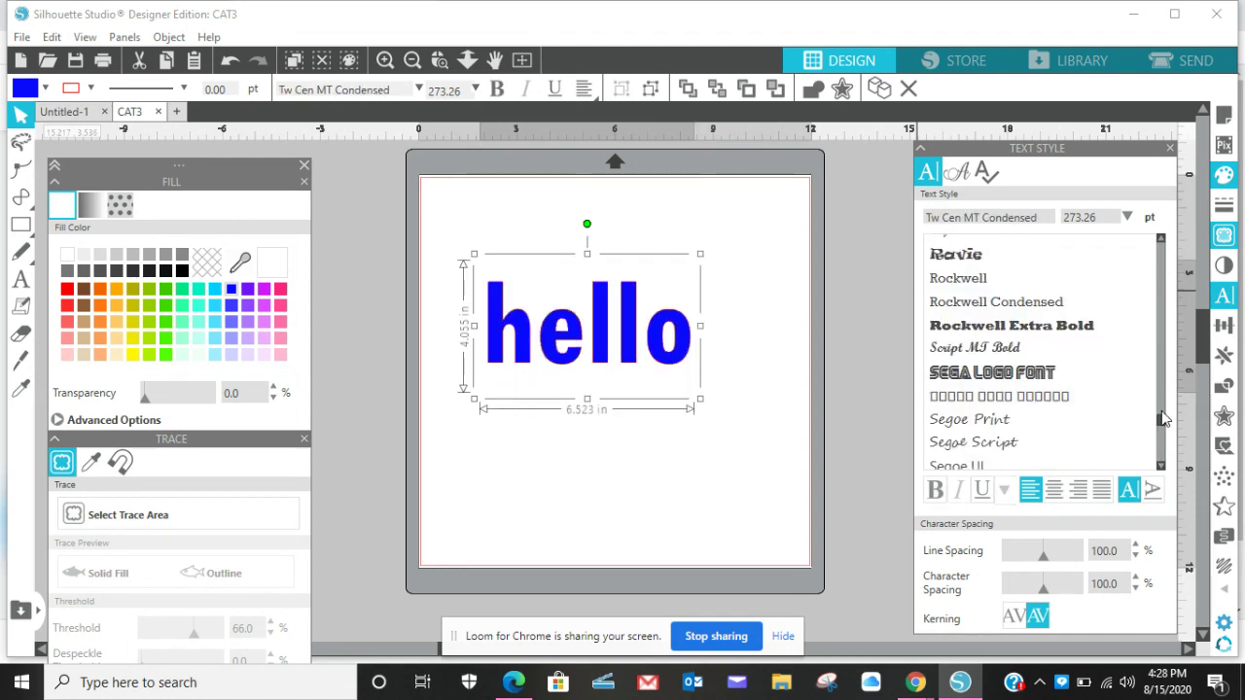
pyautogui.click(1036, 373)
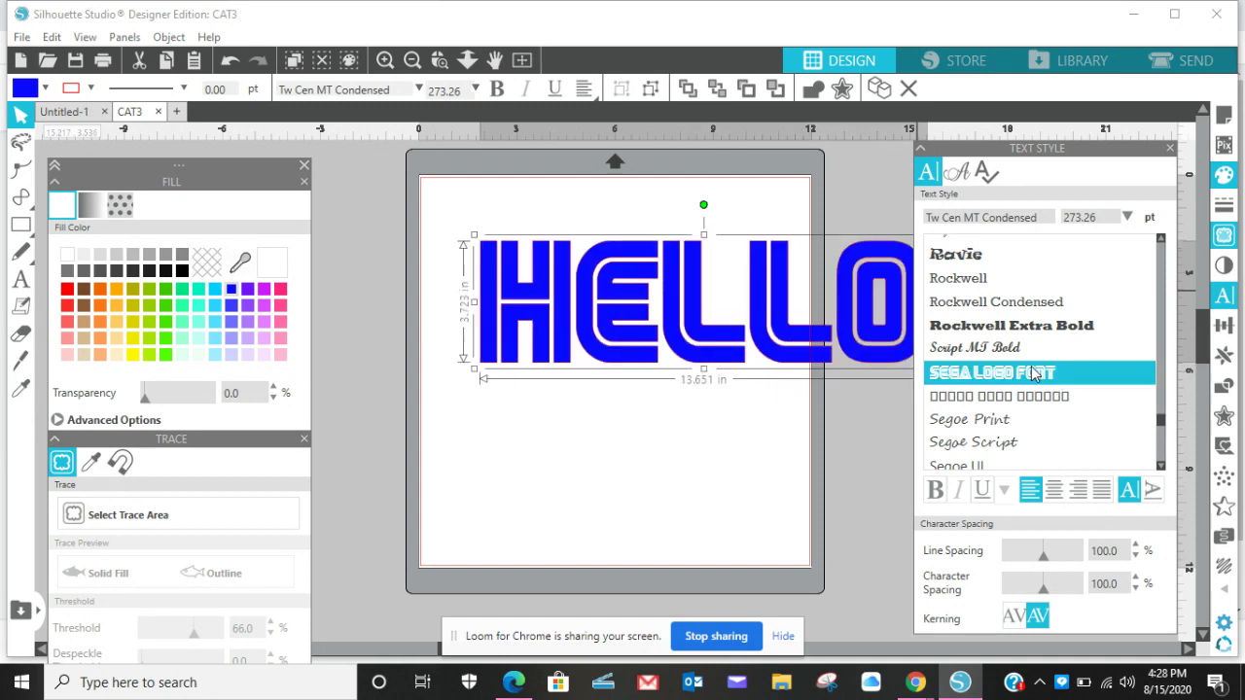
pyautogui.click(1015, 328)
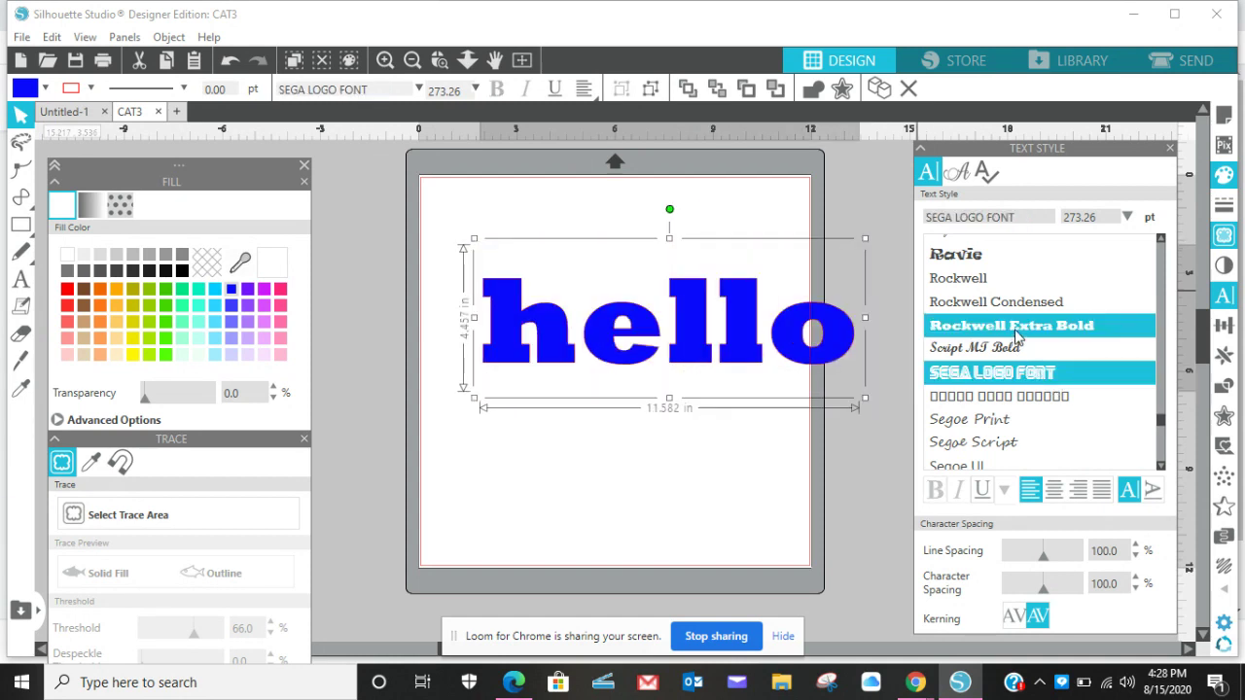
pyautogui.click(1011, 347)
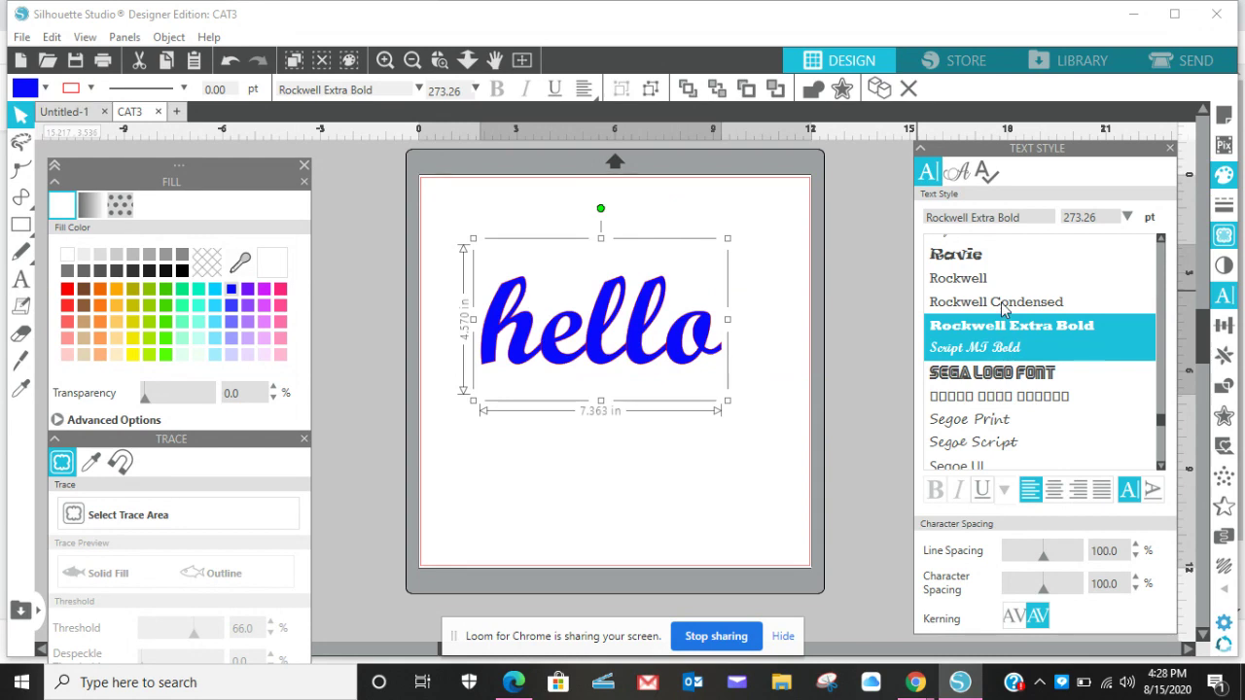
pyautogui.click(1004, 308)
pyautogui.click(979, 278)
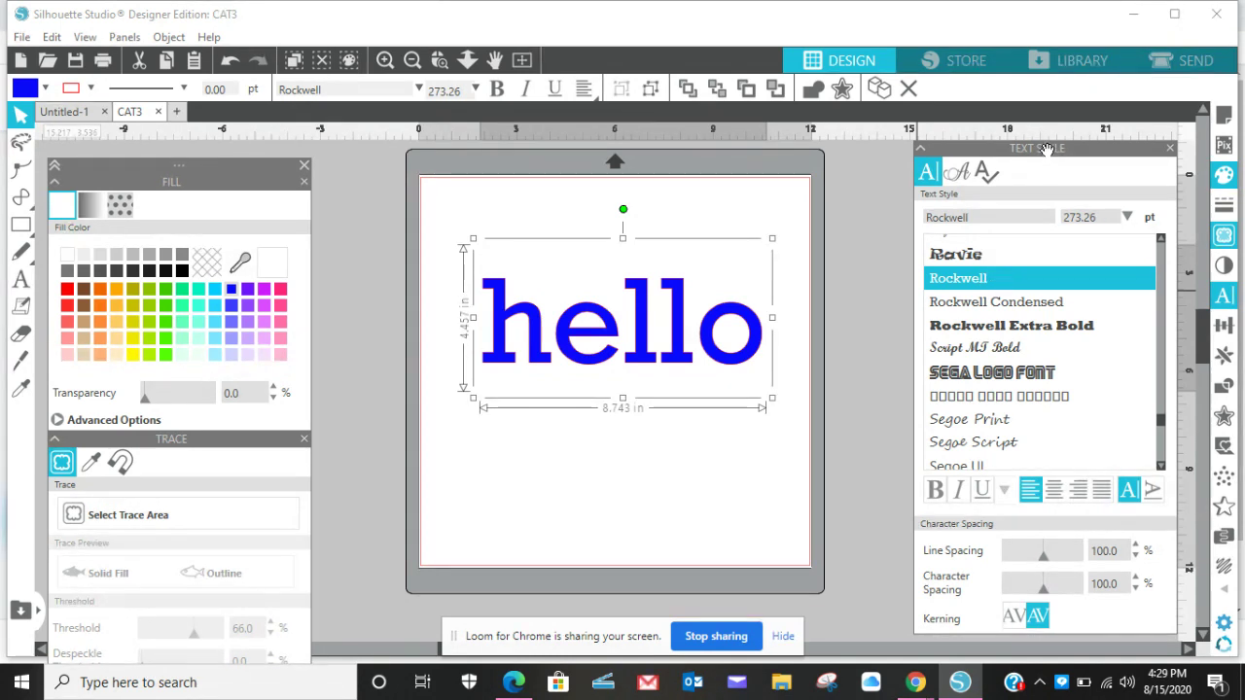
# Try bold, italic and underline on the Rockwell "hello" text, removing only the underline again
pyautogui.moveTo(1047, 148); pyautogui.dragTo(1038, 111)
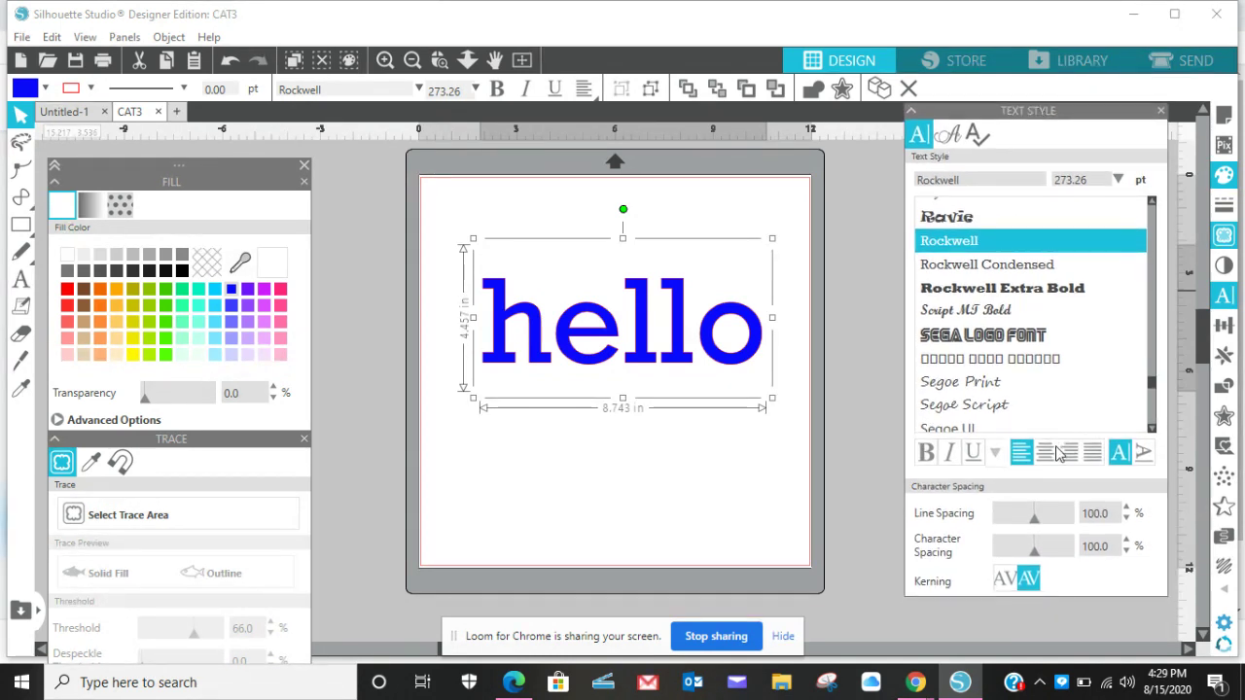
pyautogui.click(926, 453)
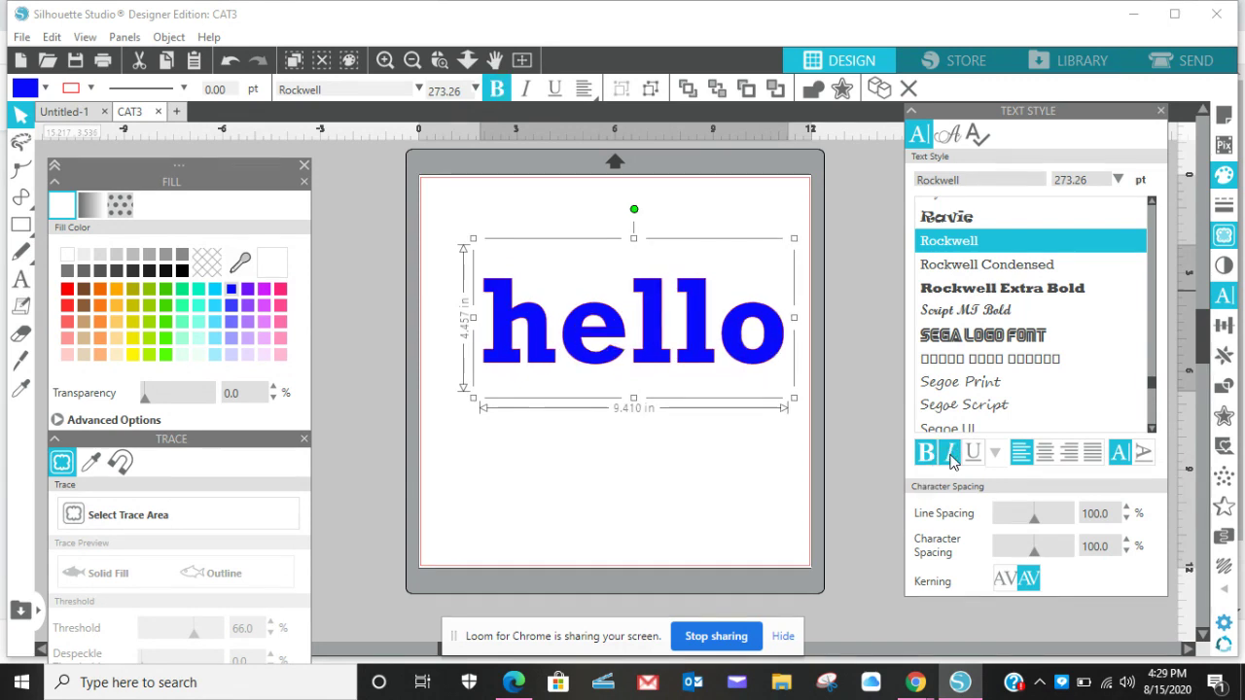
pyautogui.click(950, 457)
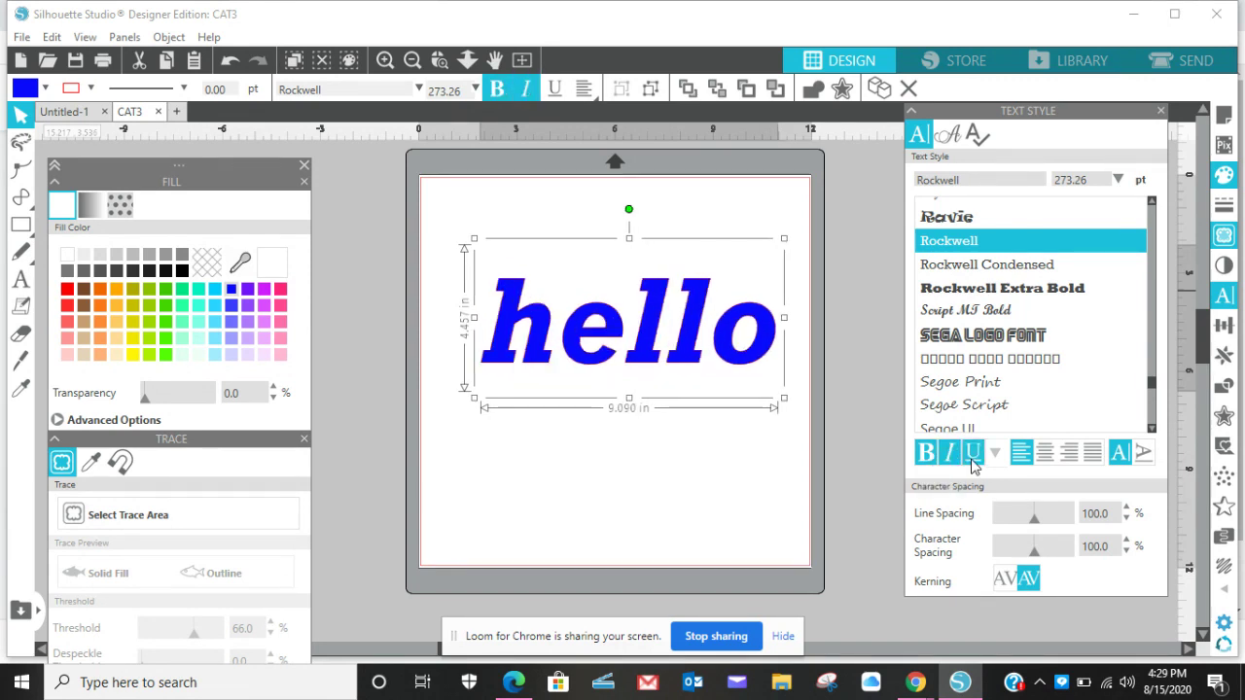
pyautogui.click(971, 459)
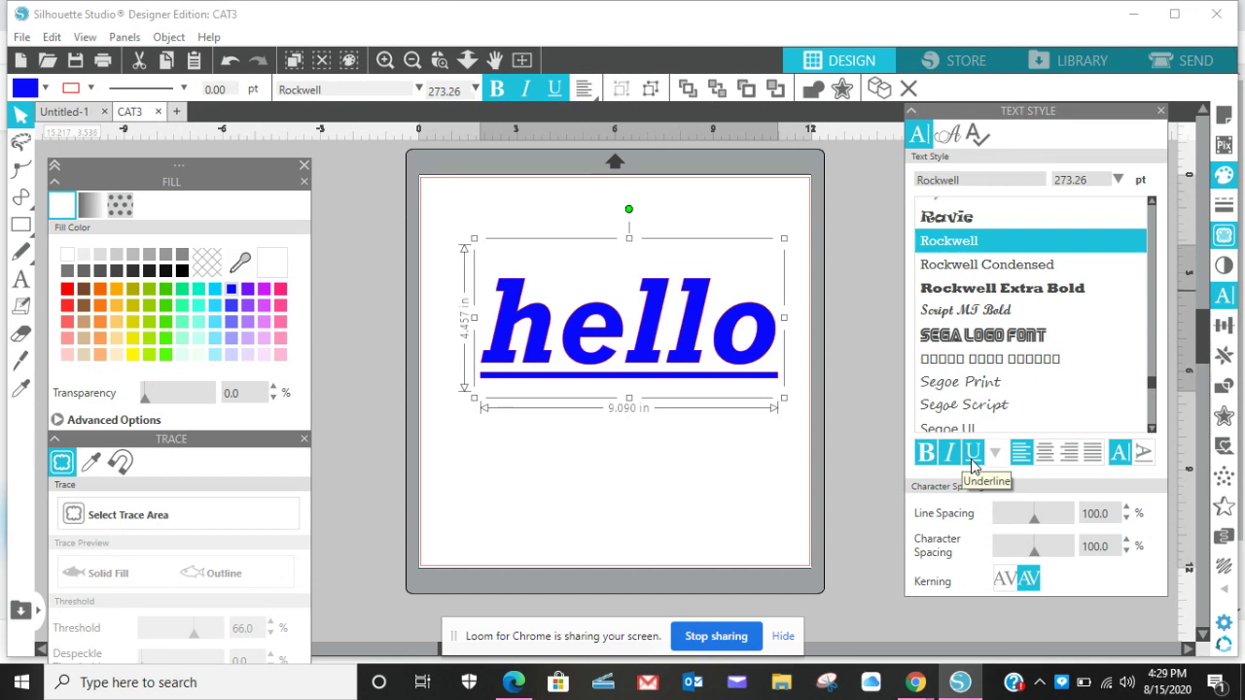
pyautogui.click(973, 465)
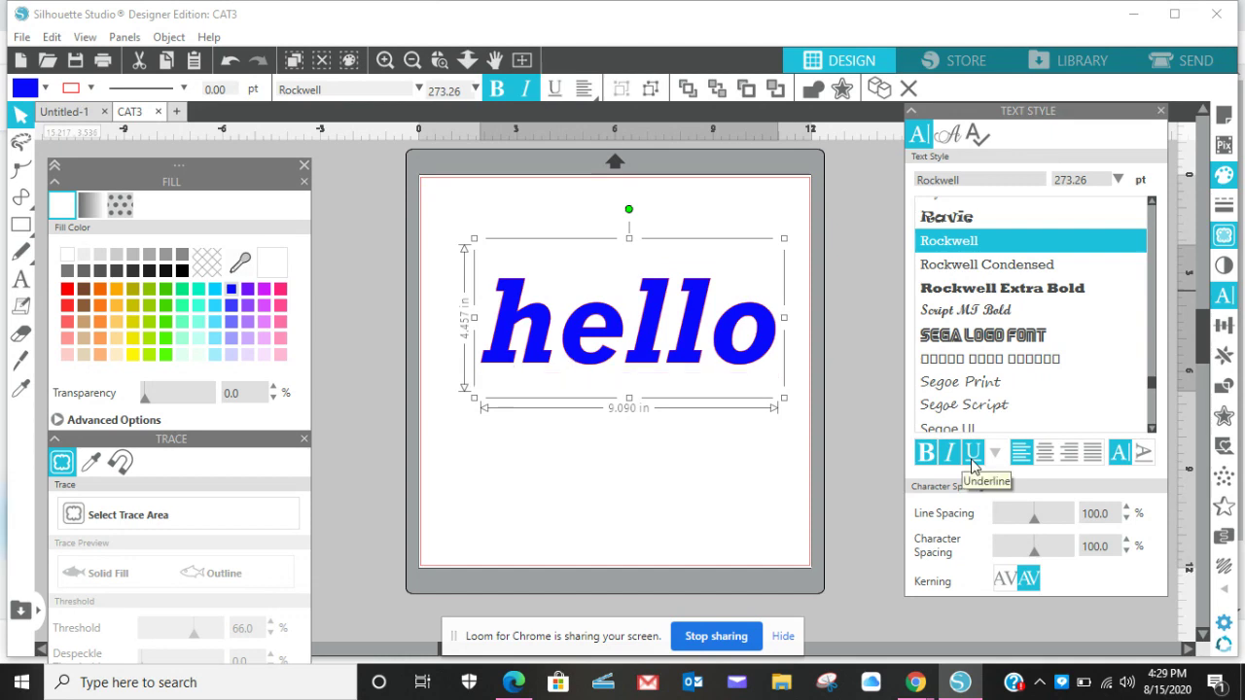
# Center-align the "hello" text and change its font to Ravie
pyautogui.click(1045, 465)
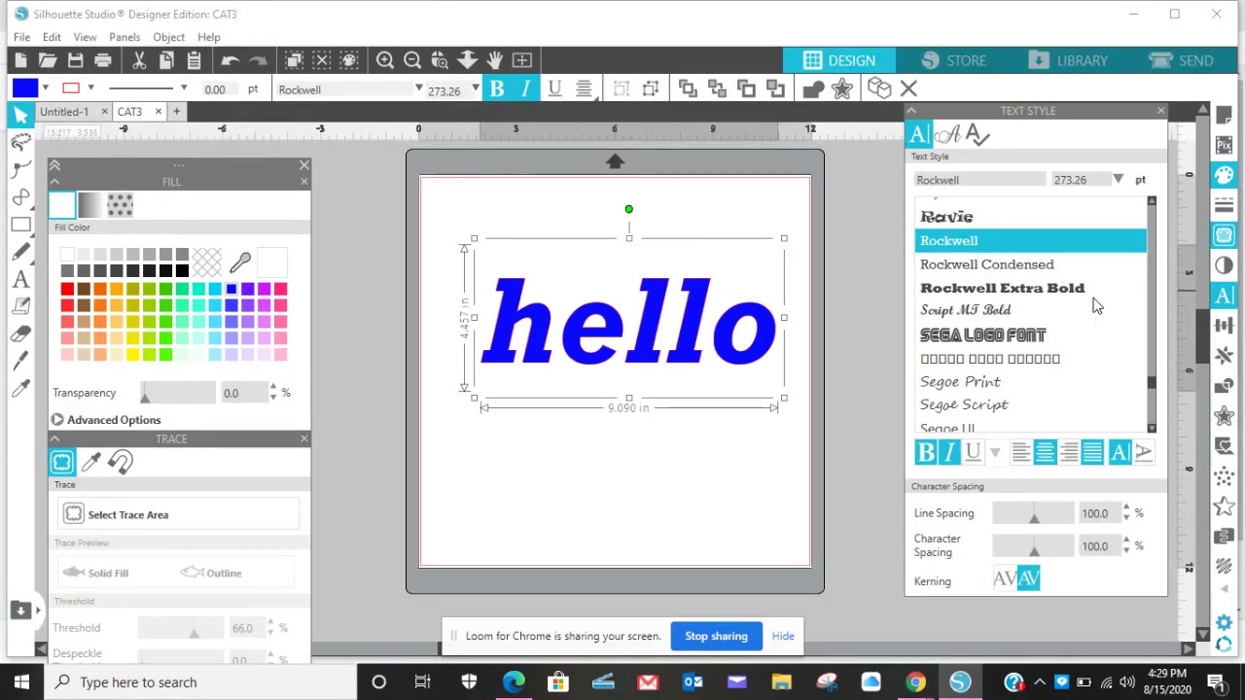
pyautogui.click(970, 216)
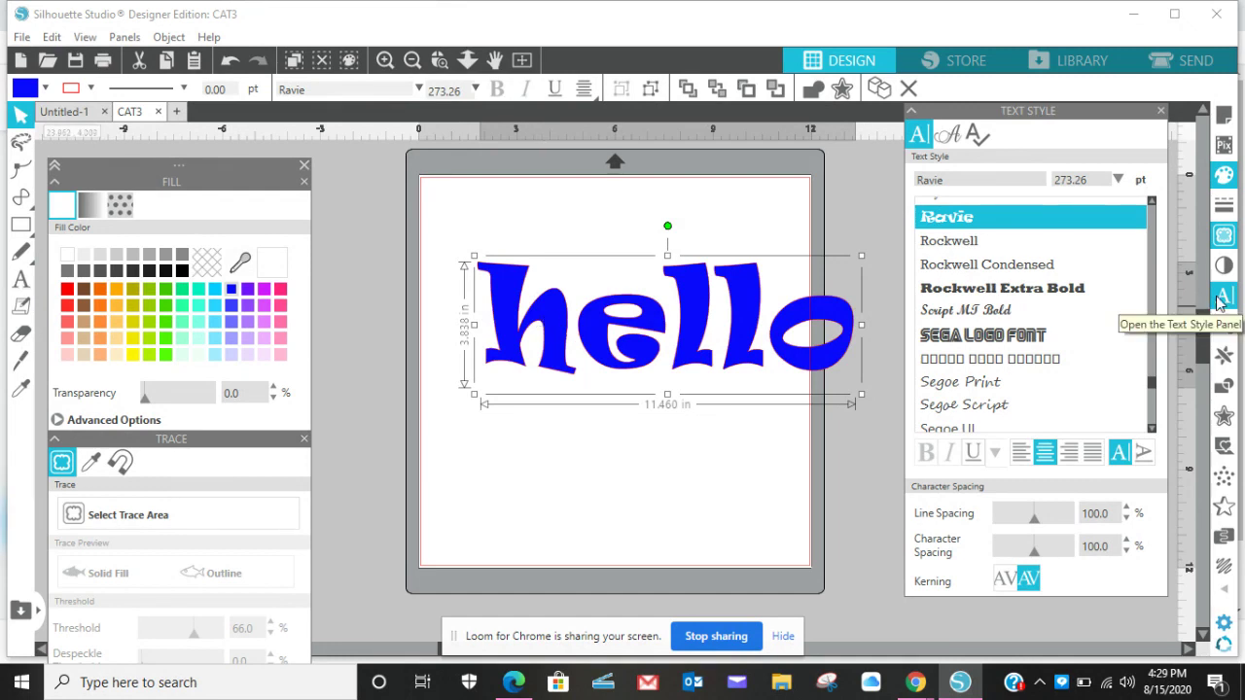
# Add an external offset outline 0.125 in around the "hello" text with rounded corners
pyautogui.click(125, 38)
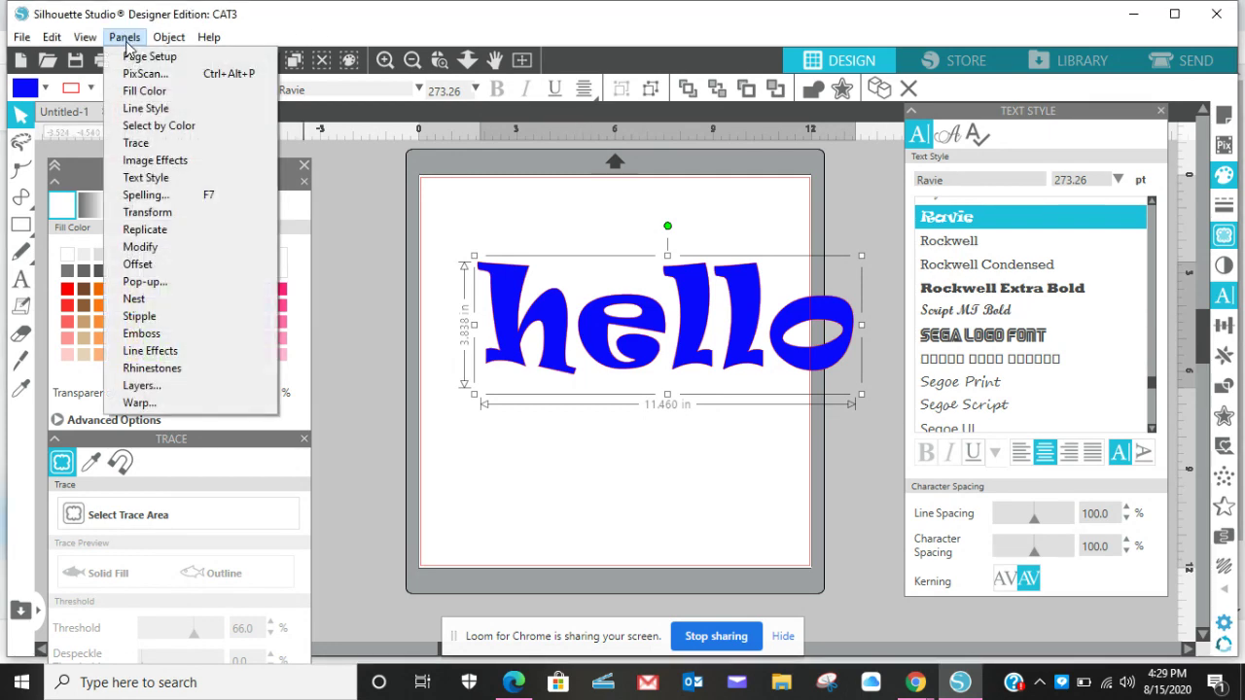
pyautogui.click(142, 267)
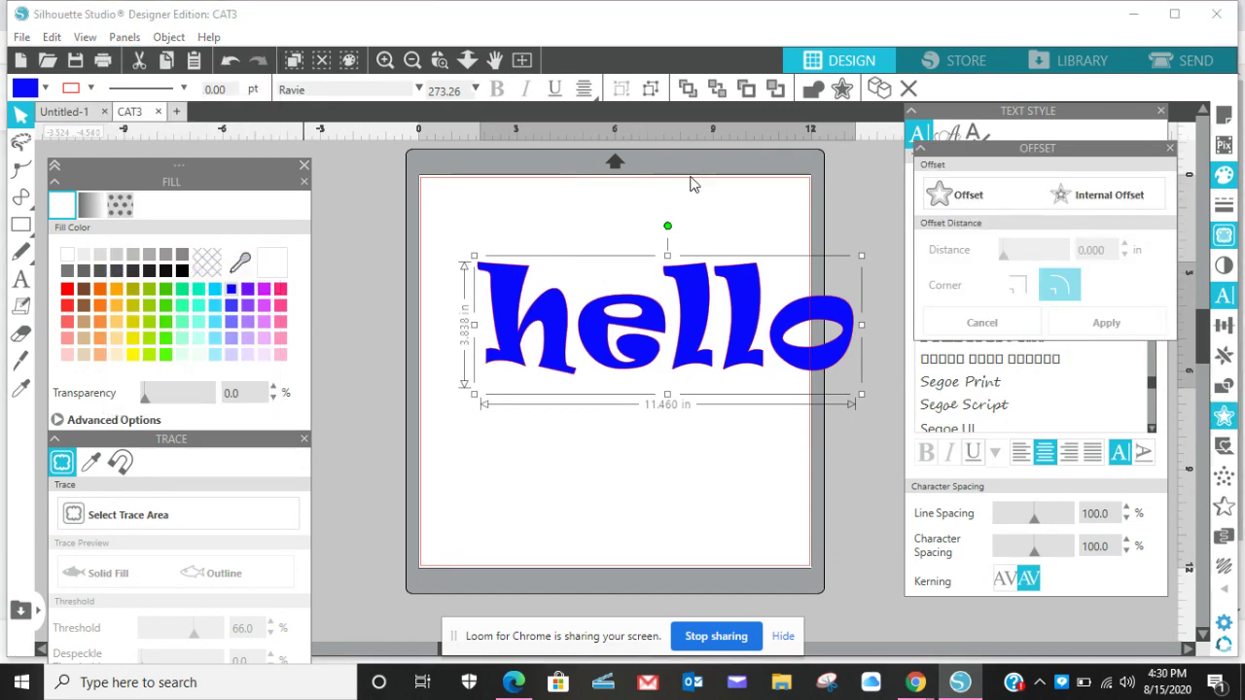
pyautogui.click(937, 197)
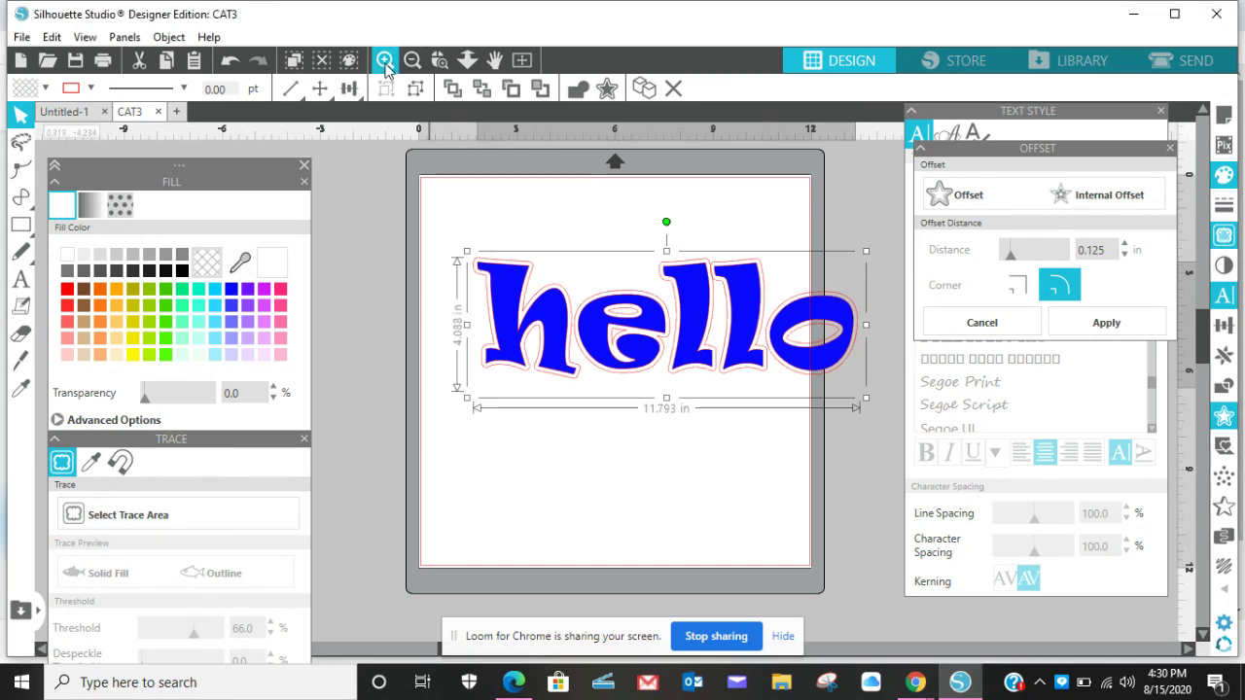
pyautogui.click(384, 60)
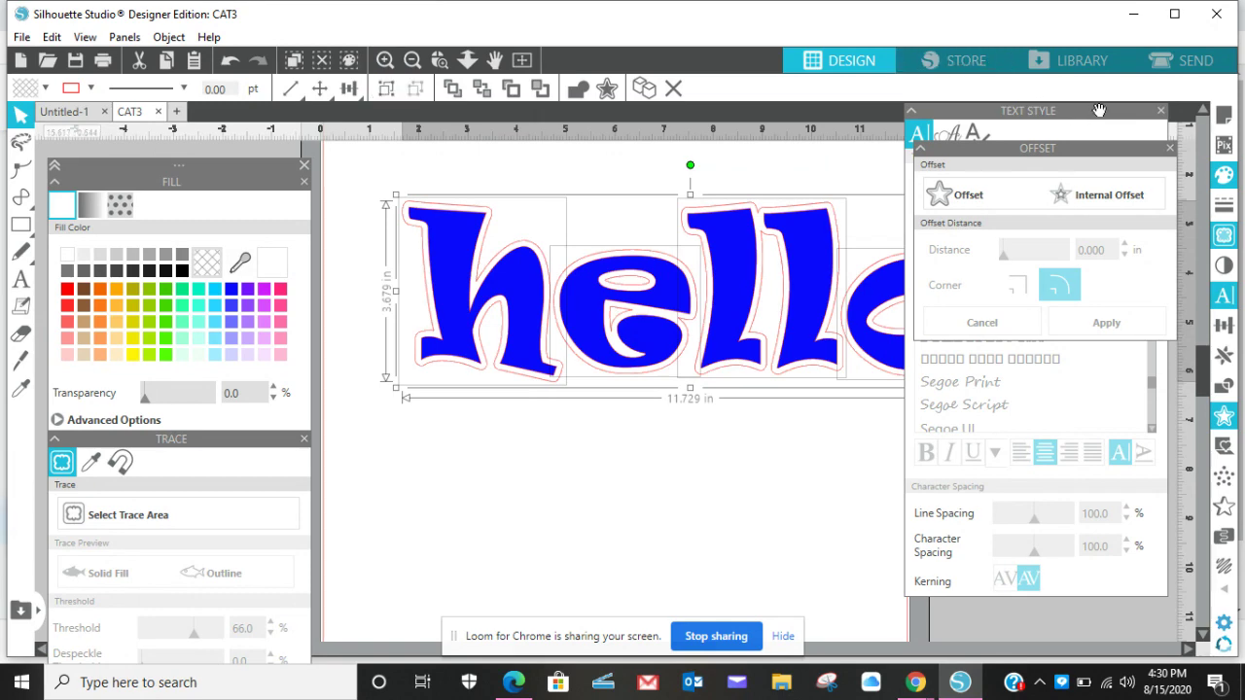
# Move the text style settings clear of the lettering, close the offset settings and deselect the outlines
pyautogui.moveTo(1092, 111); pyautogui.dragTo(404, 569)
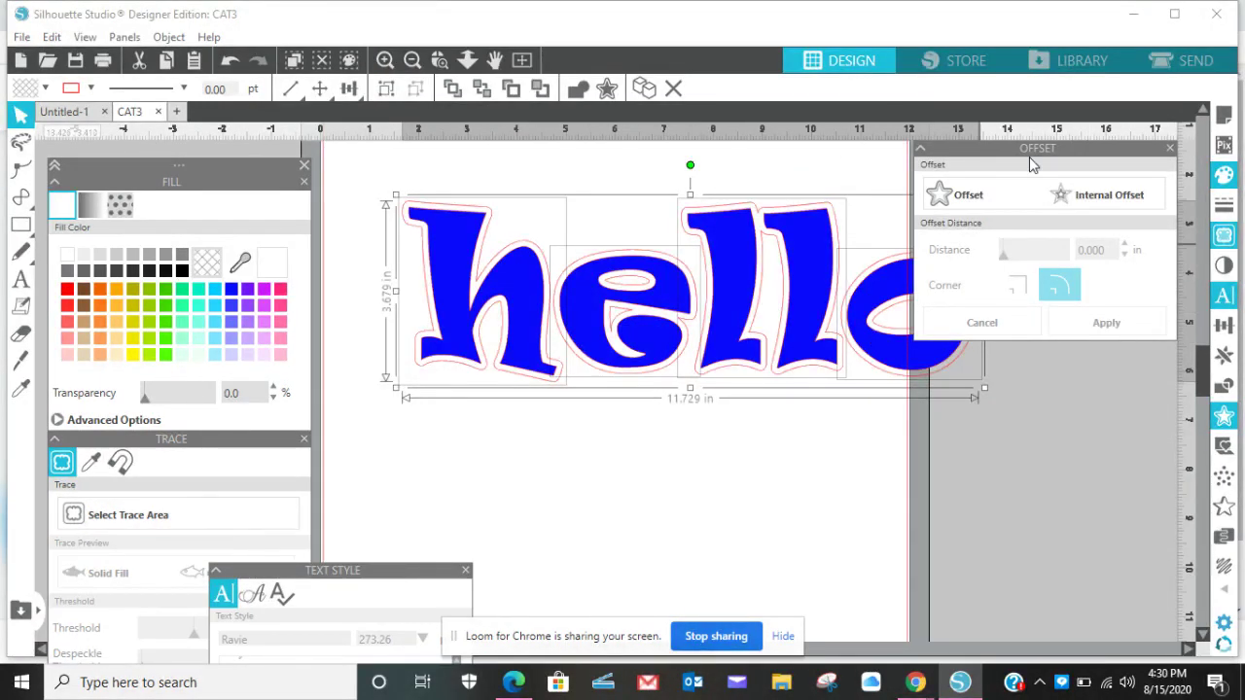
pyautogui.moveTo(1045, 153); pyautogui.dragTo(810, 453)
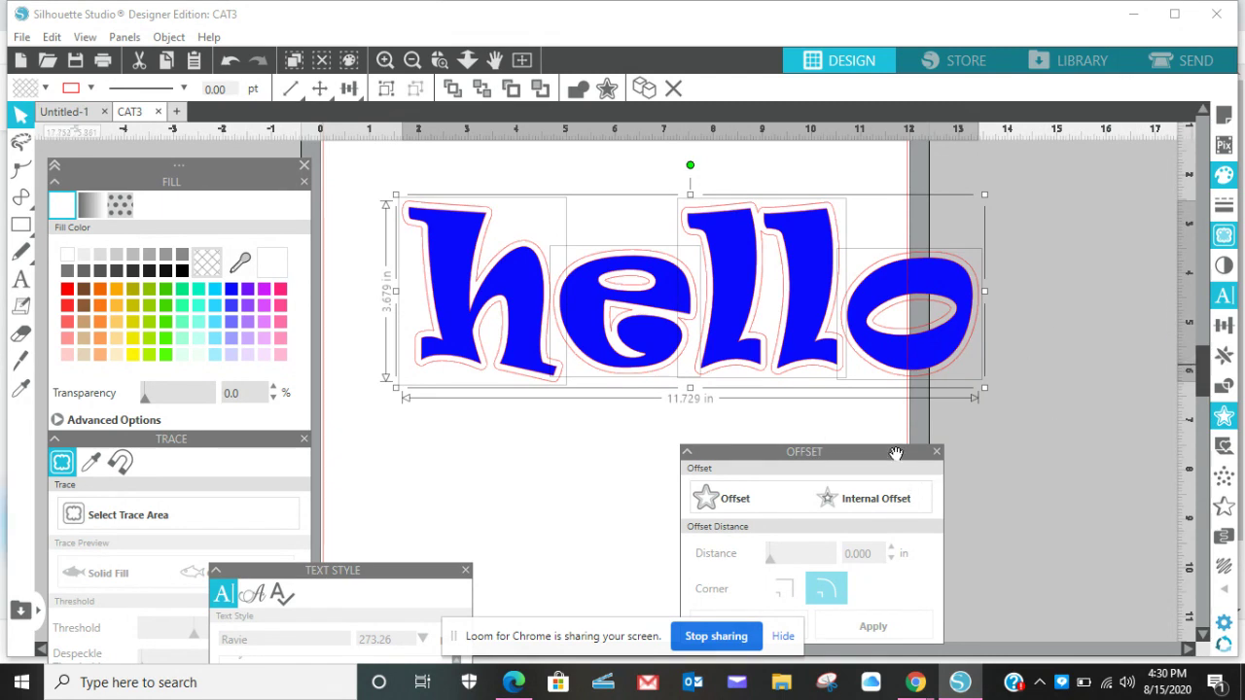
pyautogui.moveTo(895, 451); pyautogui.dragTo(1136, 110)
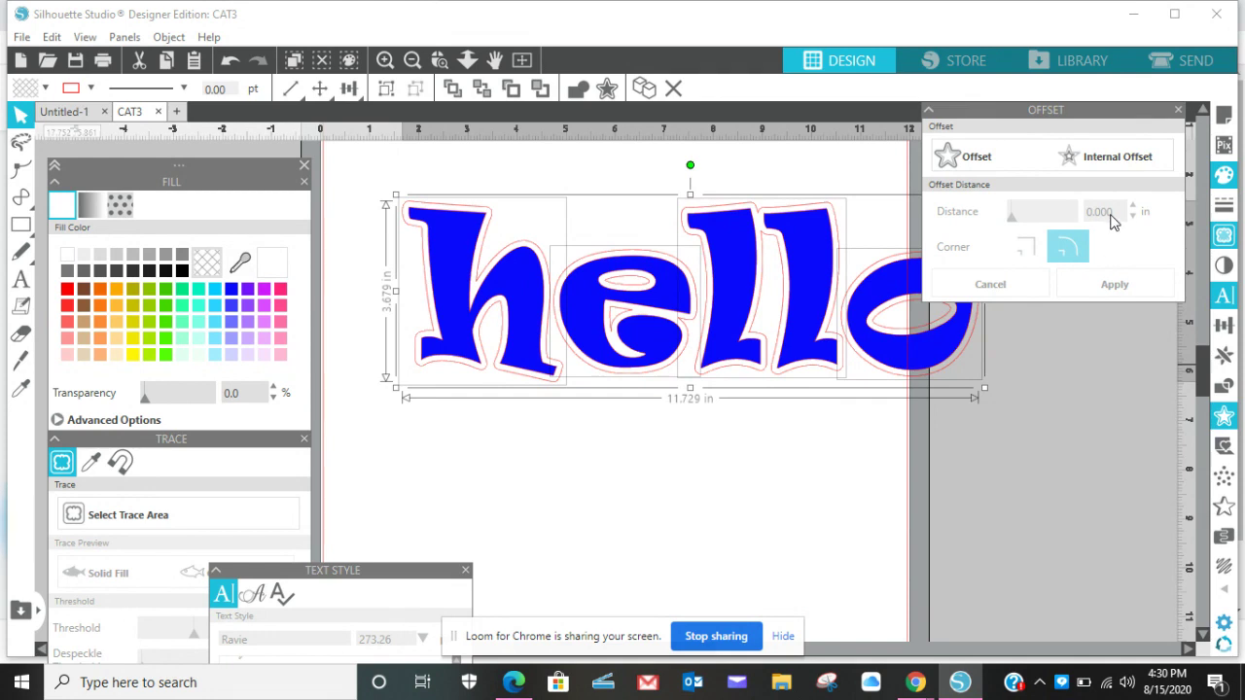
pyautogui.moveTo(1166, 113); pyautogui.dragTo(884, 471)
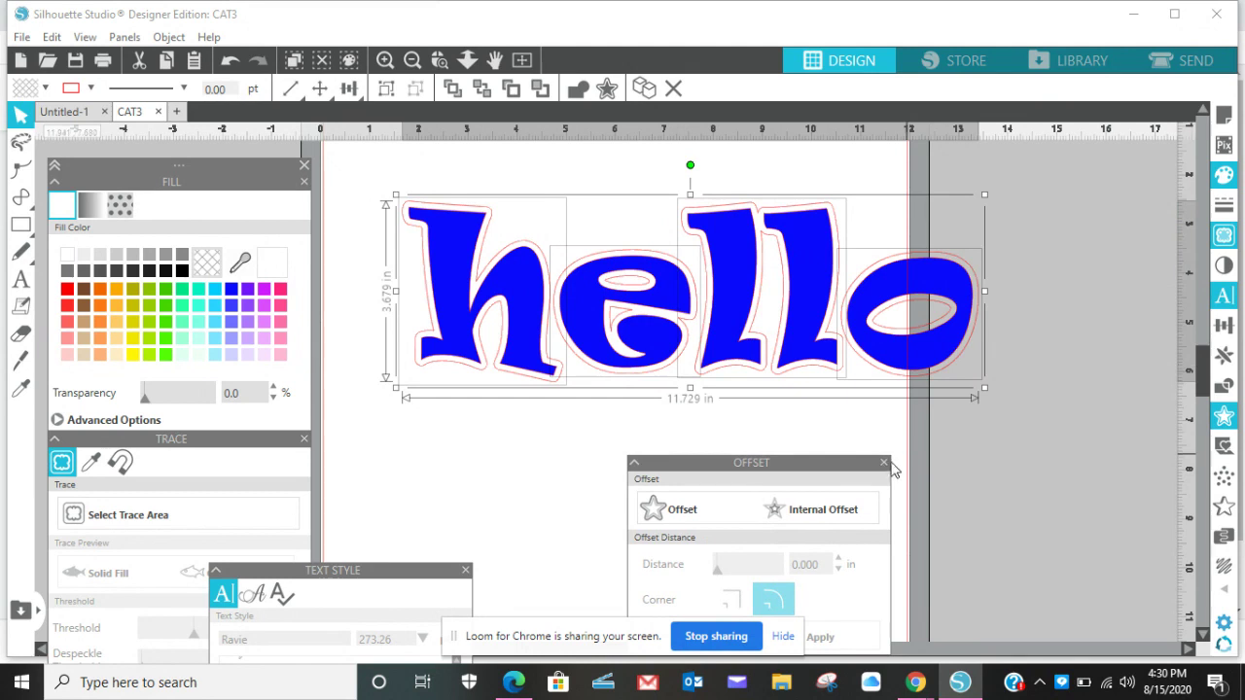
pyautogui.click(884, 464)
pyautogui.click(901, 447)
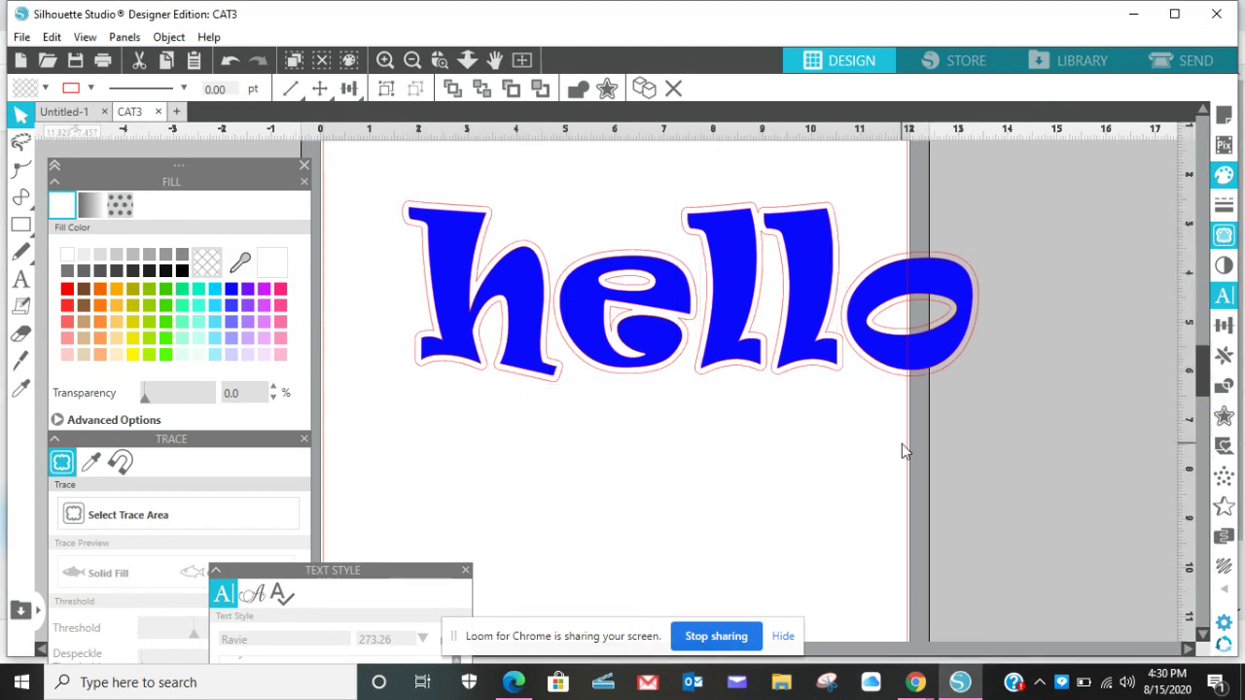
# Select the blue "hello" text and clear the fill and trace settings away from the page
pyautogui.click(923, 380)
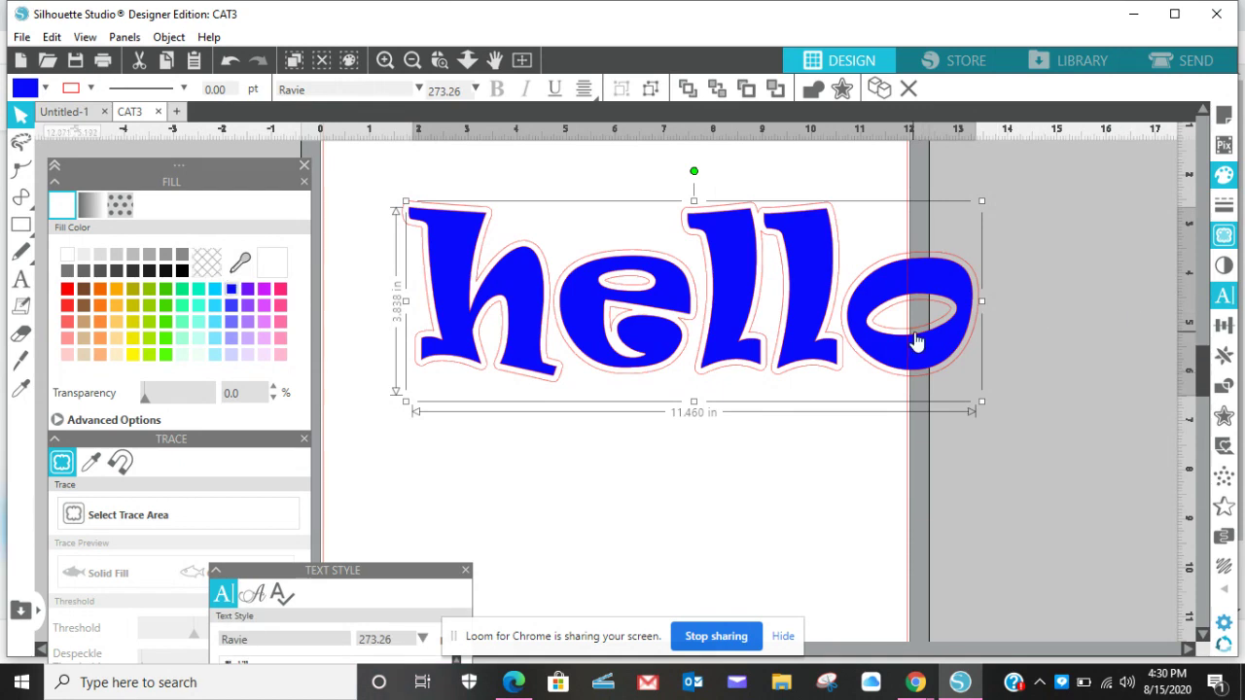
pyautogui.click(1225, 176)
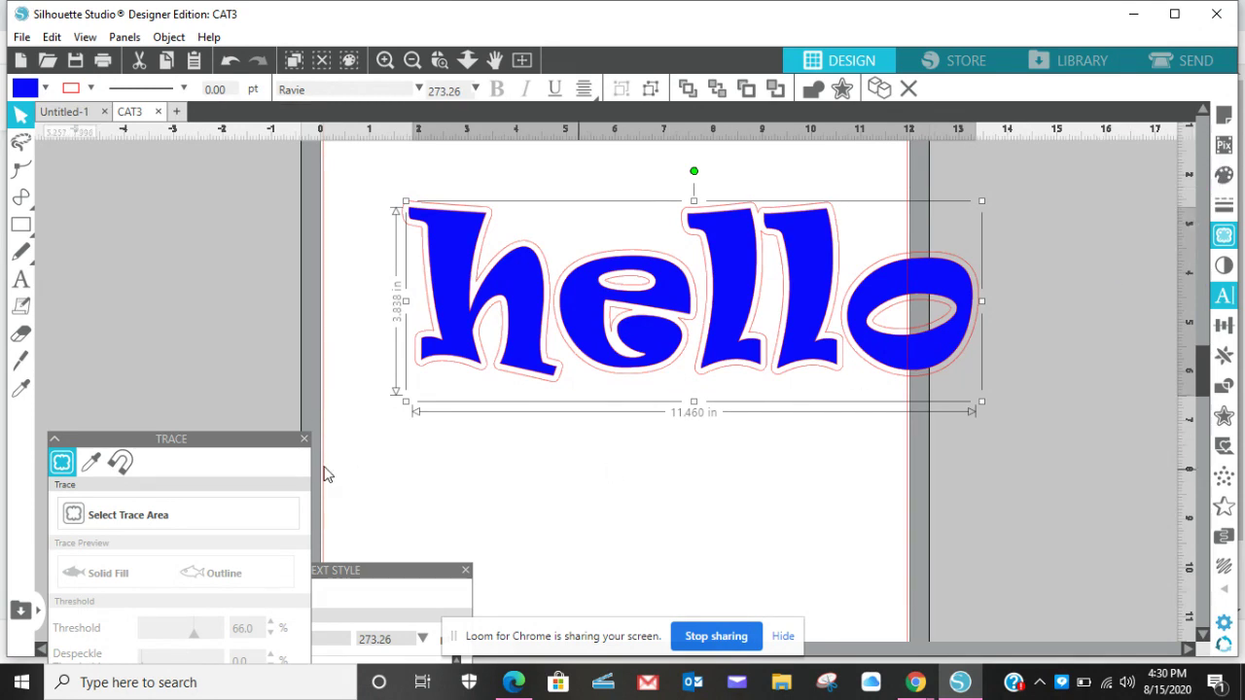
pyautogui.click(412, 61)
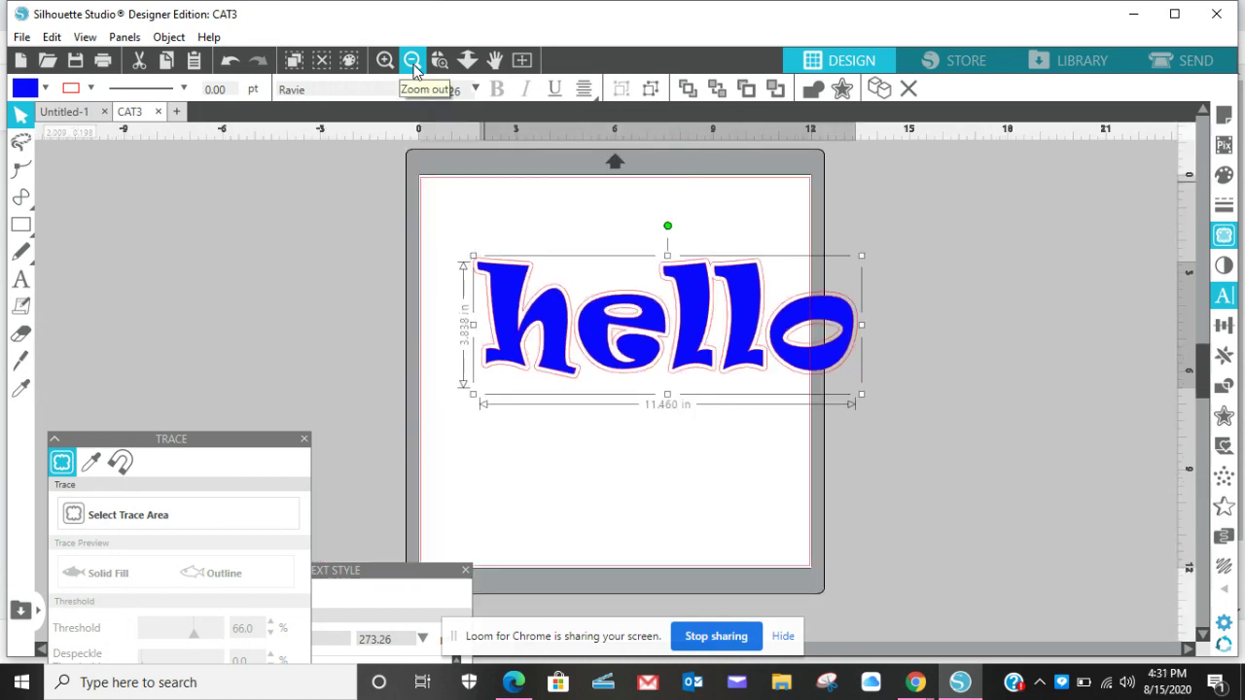
pyautogui.click(412, 61)
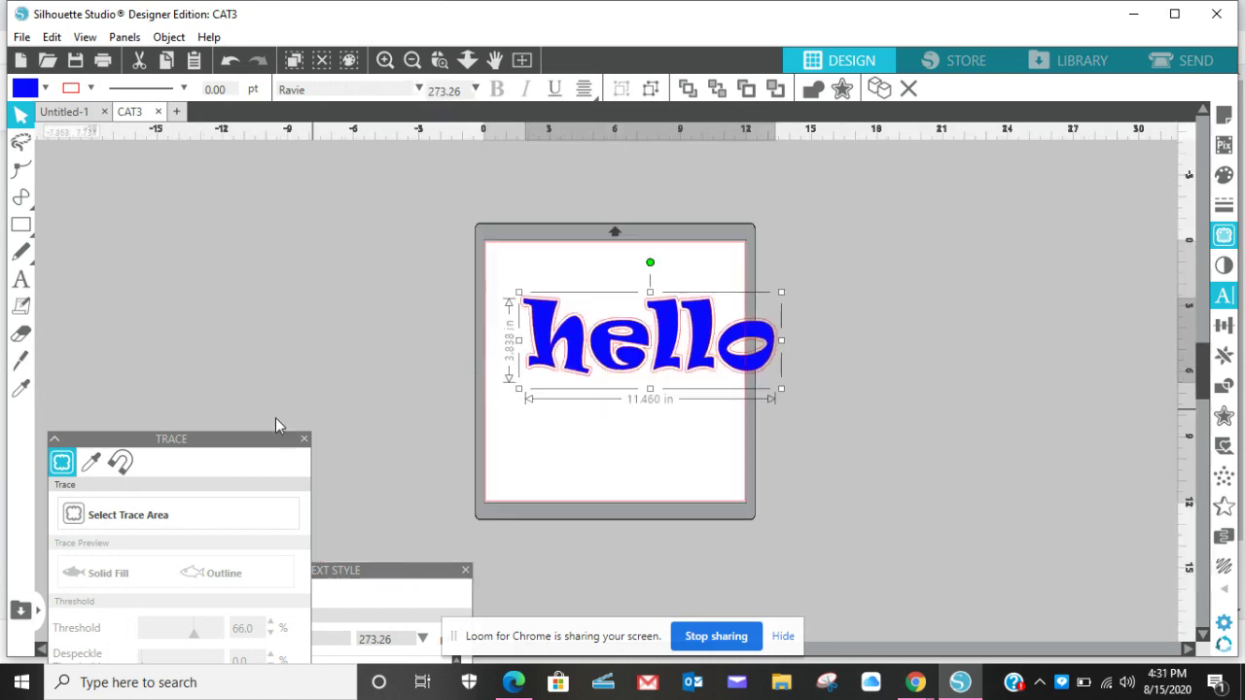
pyautogui.moveTo(272, 437); pyautogui.dragTo(202, 555)
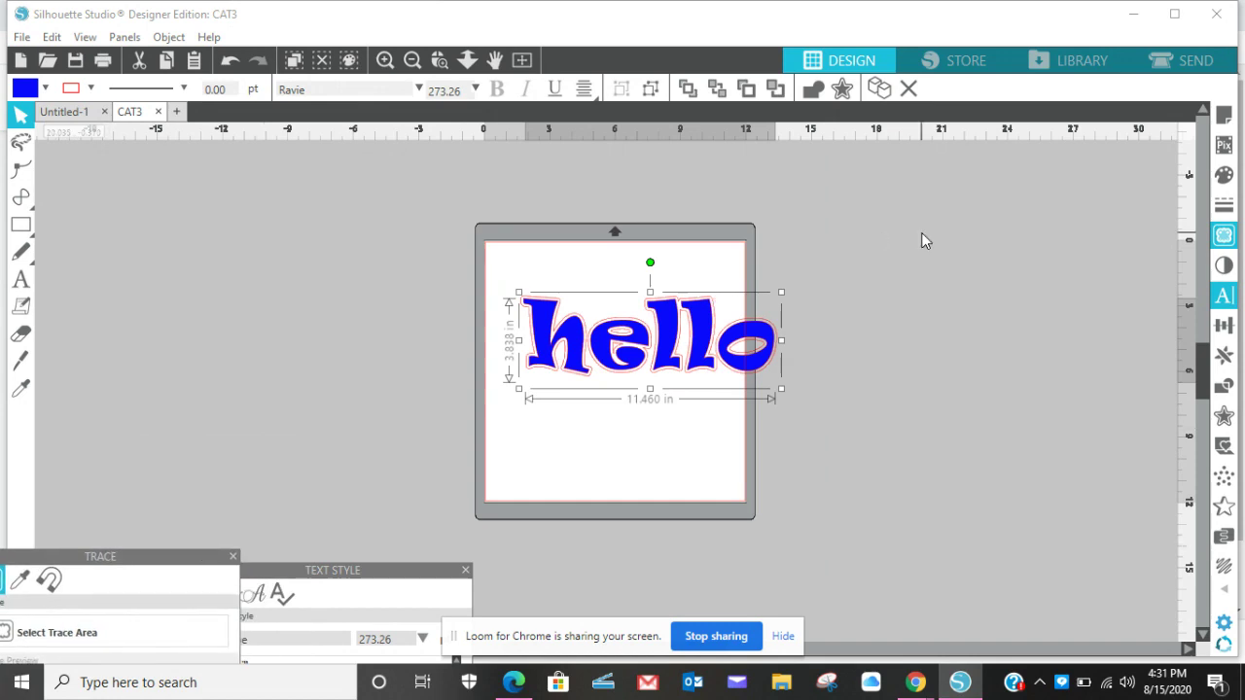
# Try a black fill on the "hello" text and undo it
pyautogui.click(1223, 176)
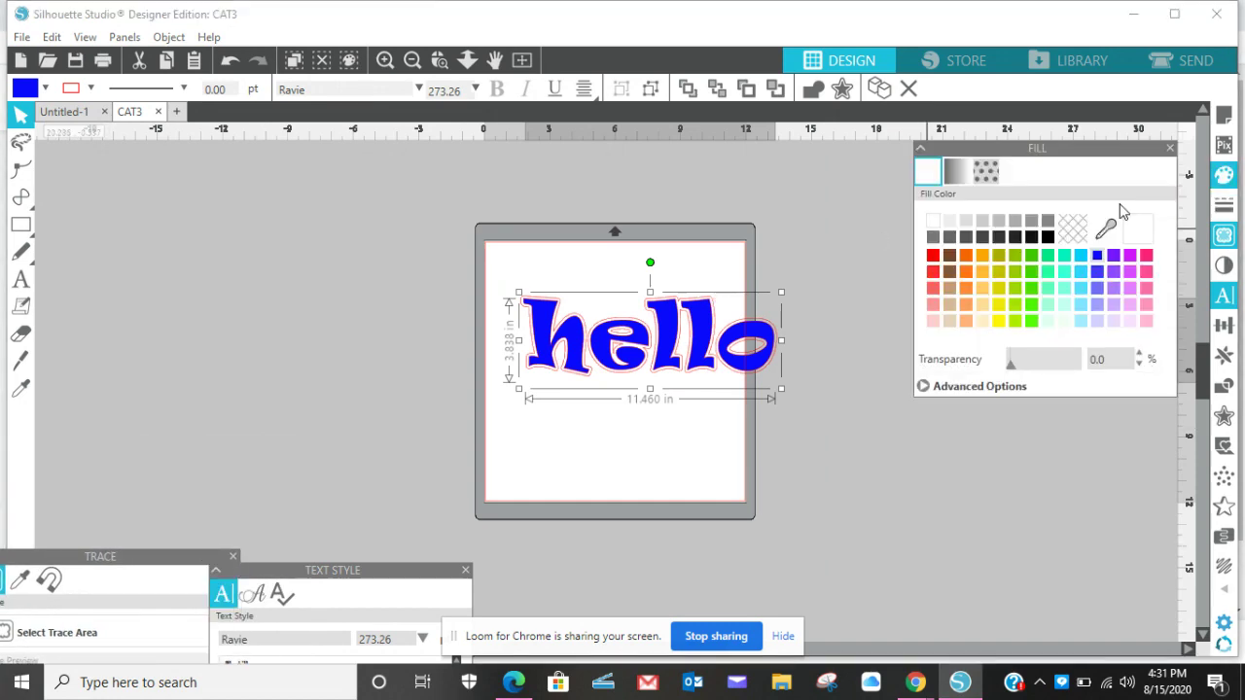
pyautogui.click(1047, 236)
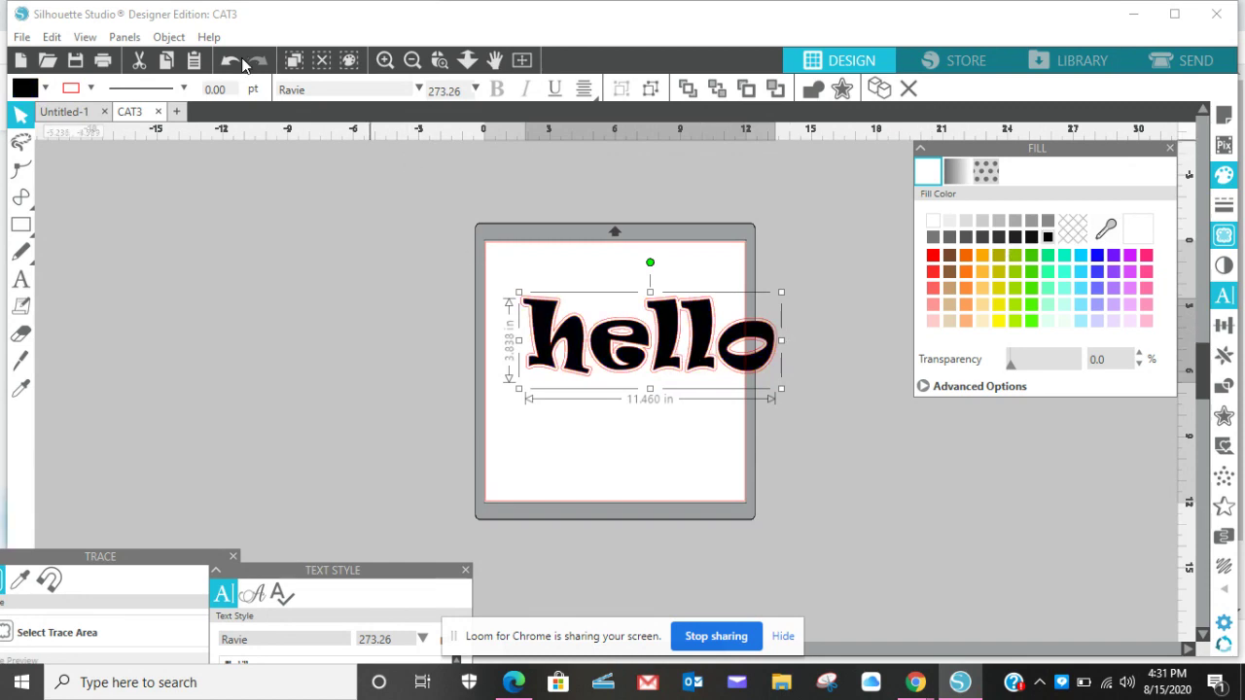
pyautogui.click(231, 62)
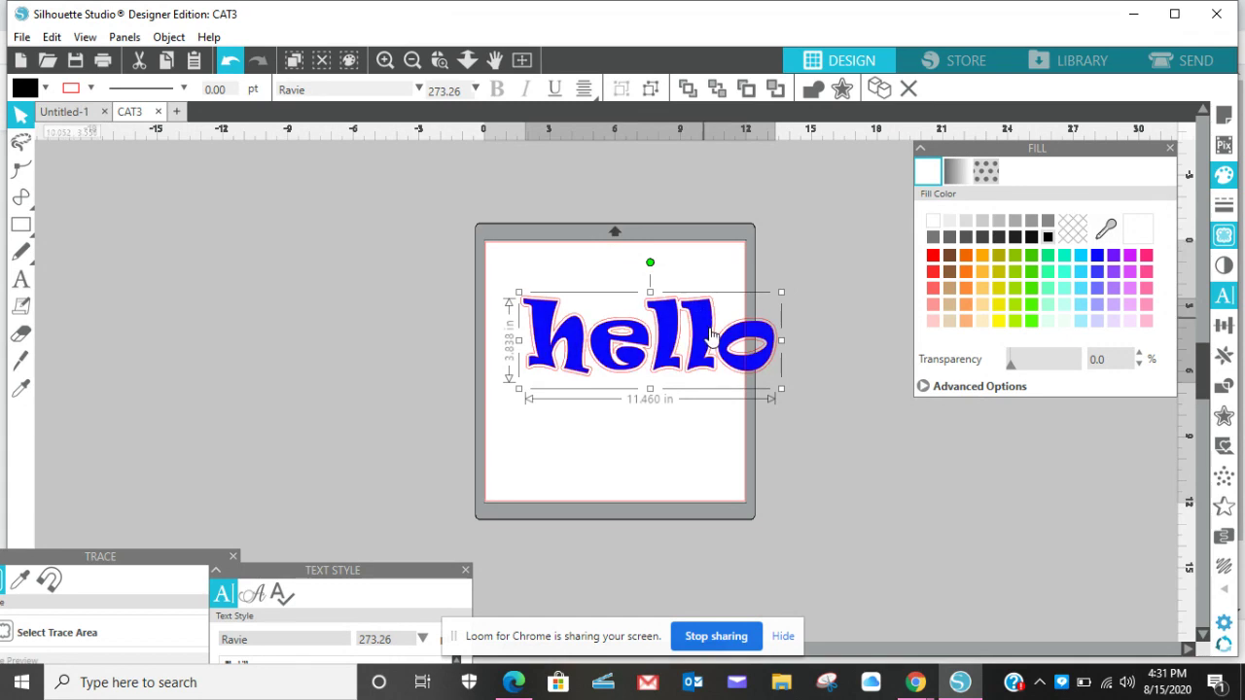
# Move the blue "hello" text below its offset outlines, leaving the outlines in place on the page
pyautogui.click(813, 388)
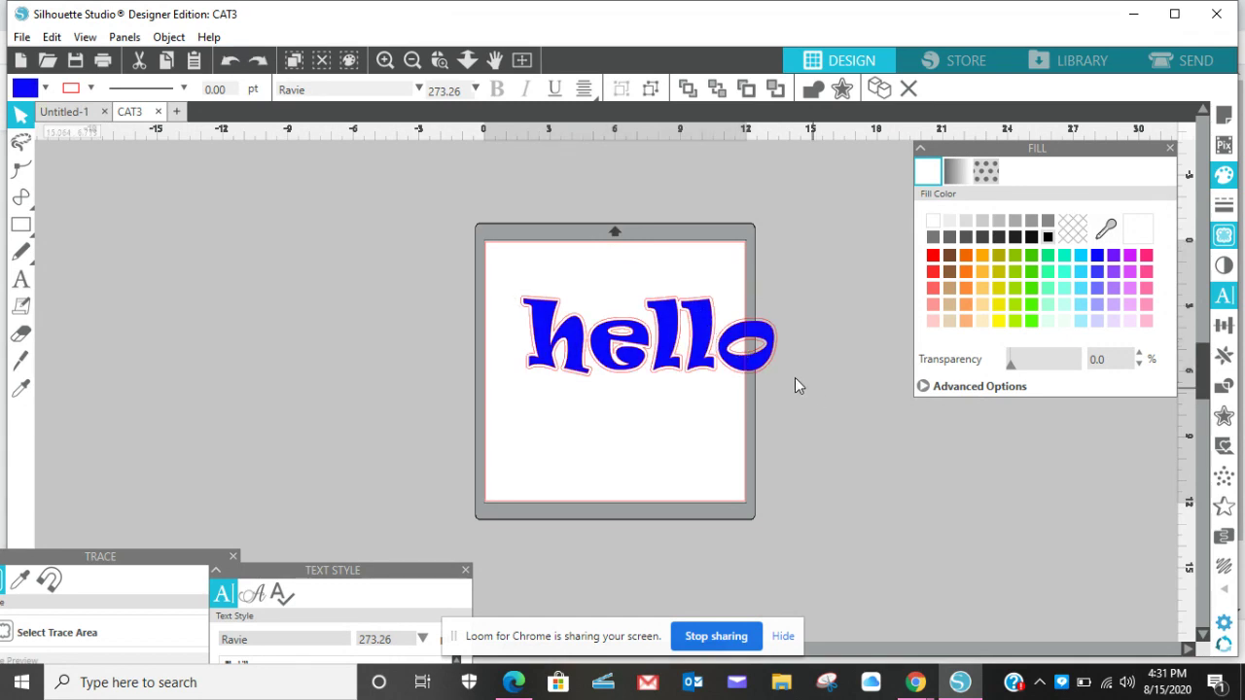
pyautogui.click(224, 66)
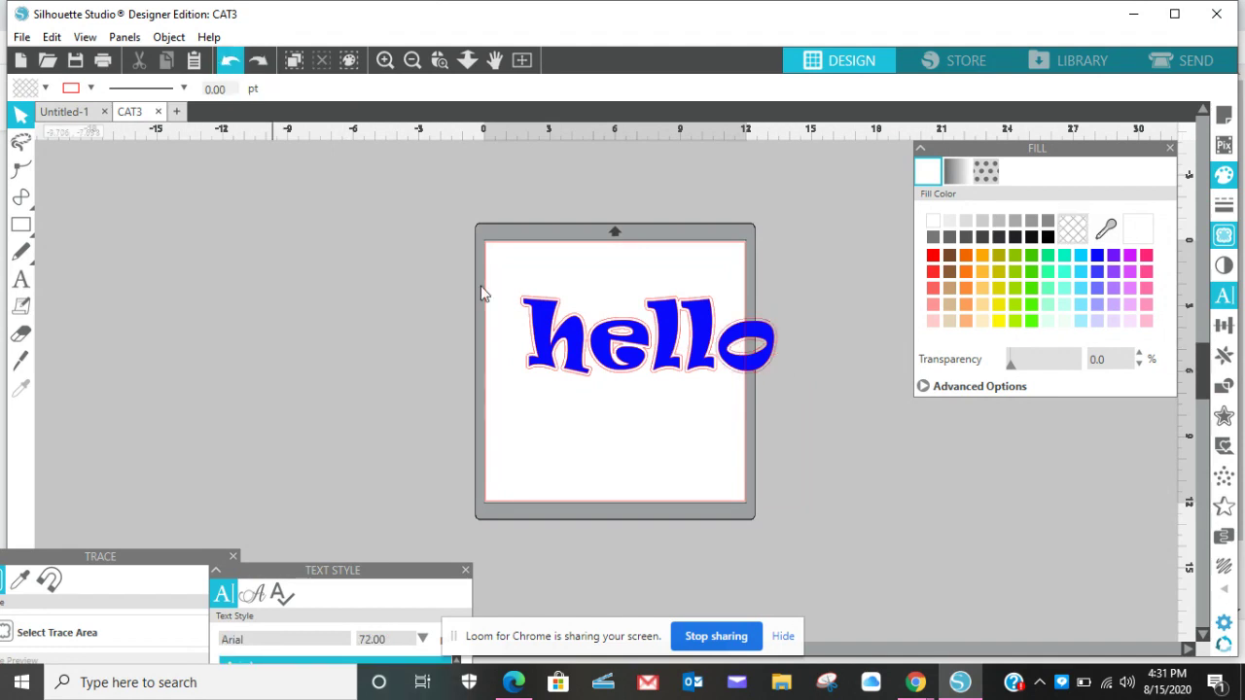
pyautogui.moveTo(653, 336); pyautogui.dragTo(576, 443)
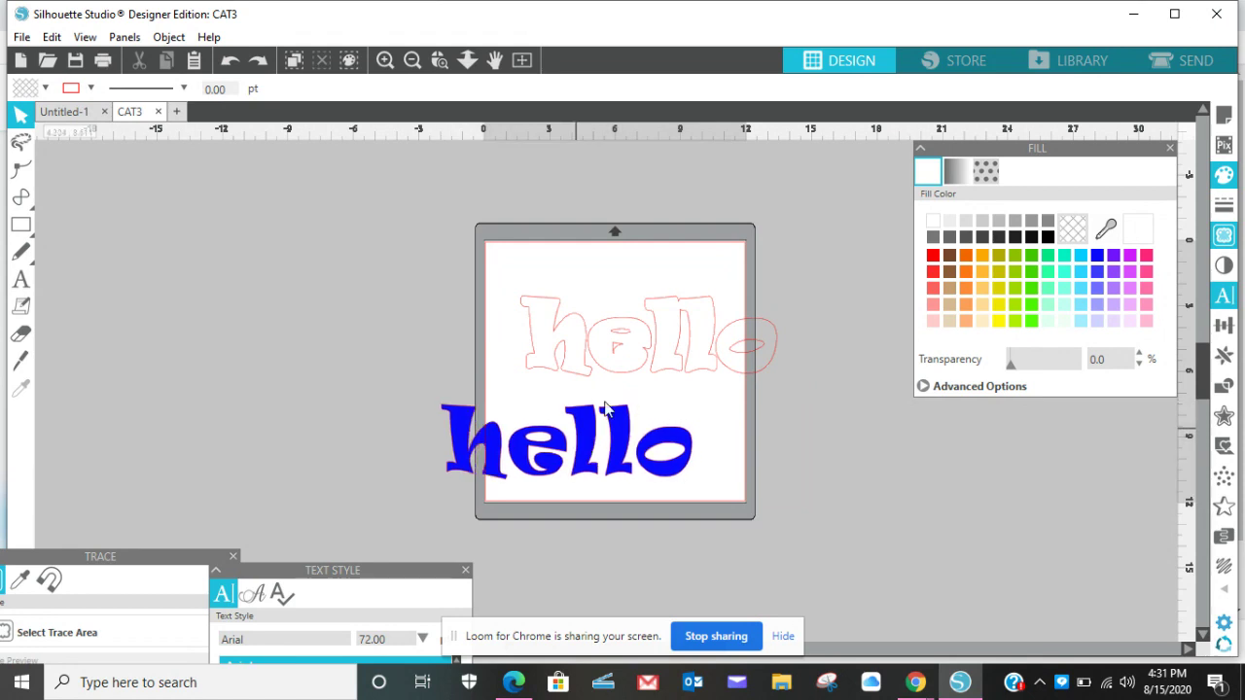
# Fill the offset outlines of "hello" with black, starting with the "ll" piece and then covering all pieces together
pyautogui.click(694, 339)
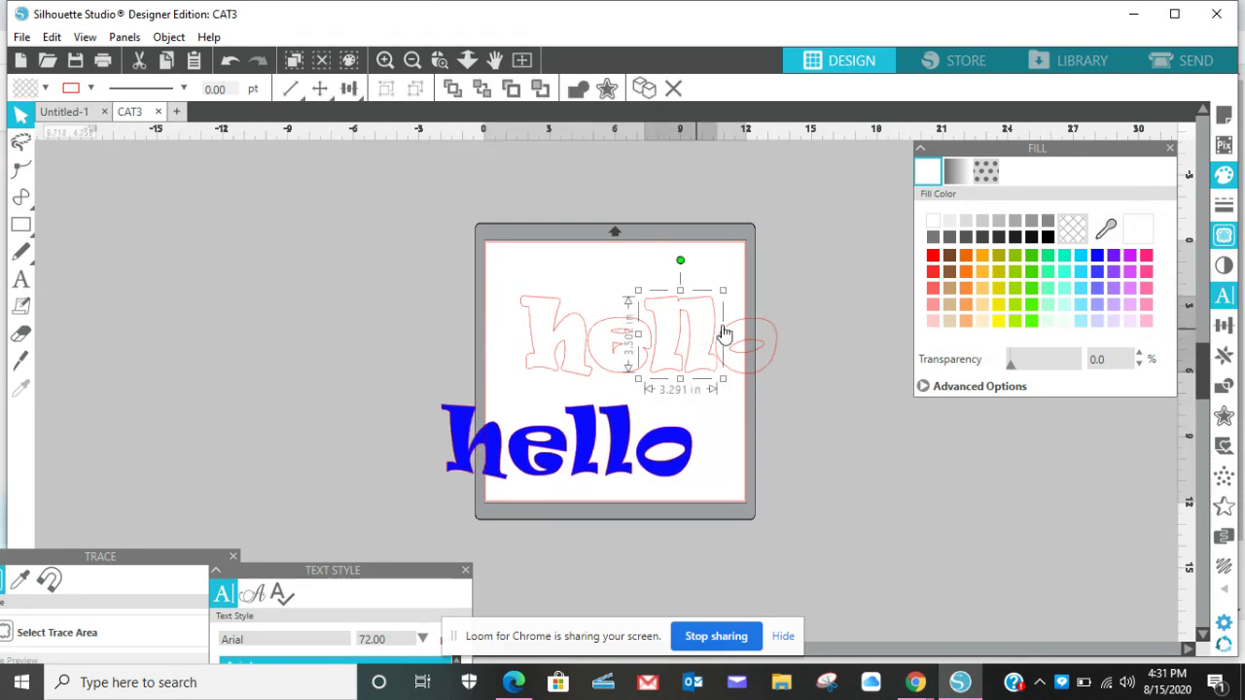
pyautogui.click(1046, 237)
pyautogui.click(834, 281)
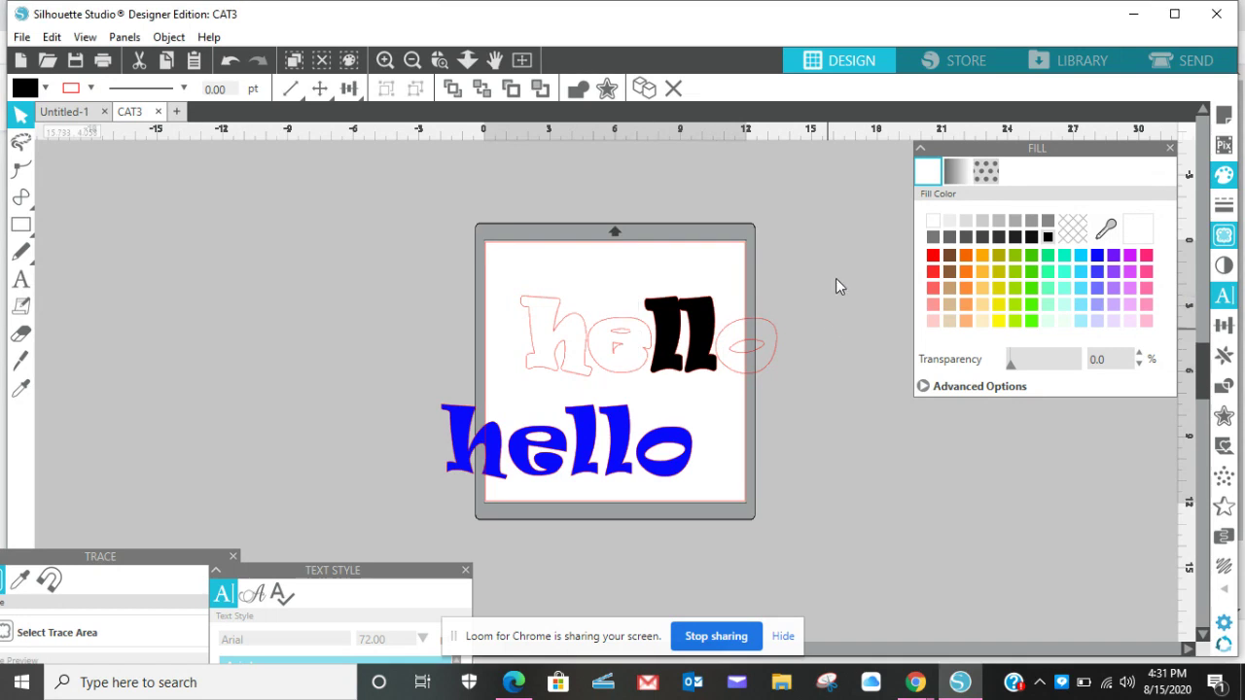
pyautogui.moveTo(830, 252); pyautogui.dragTo(545, 369)
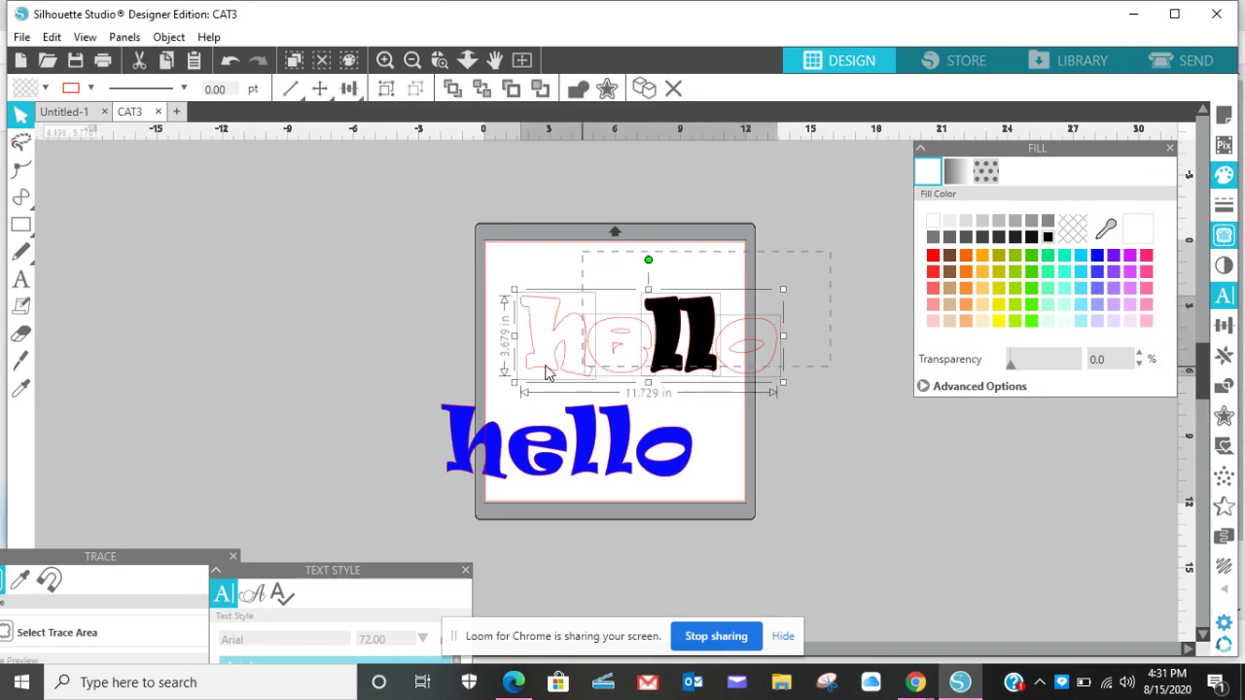
pyautogui.click(1050, 240)
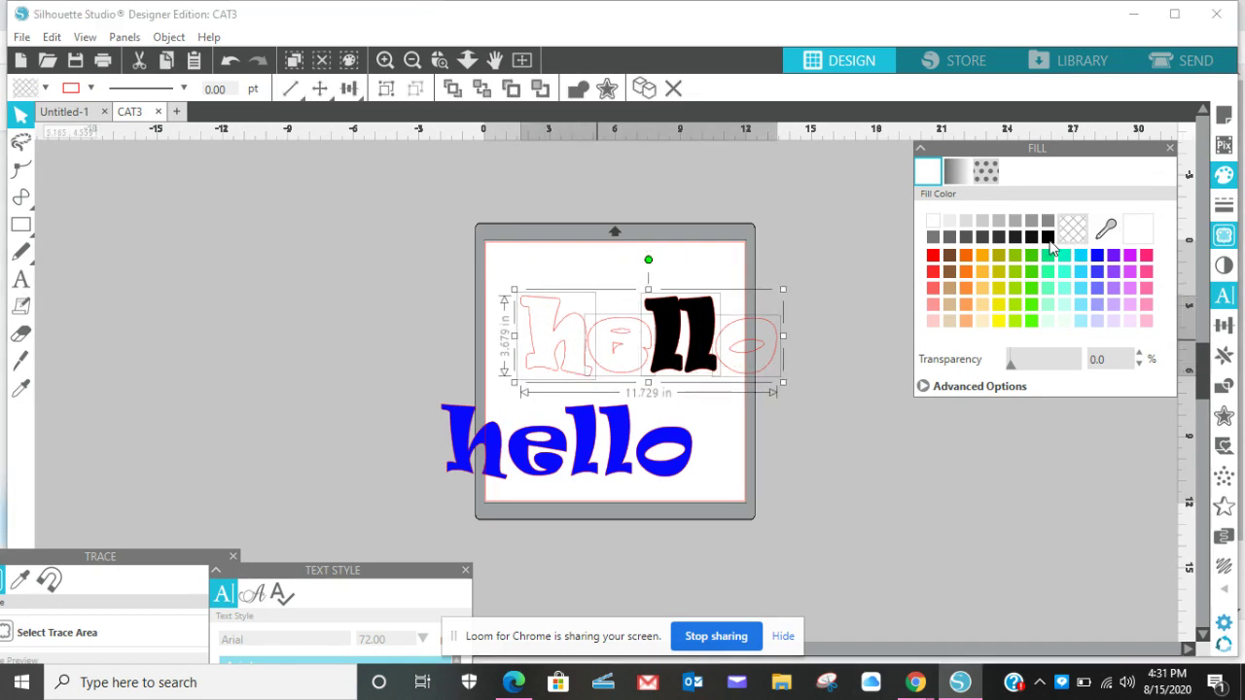
# Combine the black outline pieces into a single object and place the blue "hello" text centred over it
pyautogui.rightClick(738, 311)
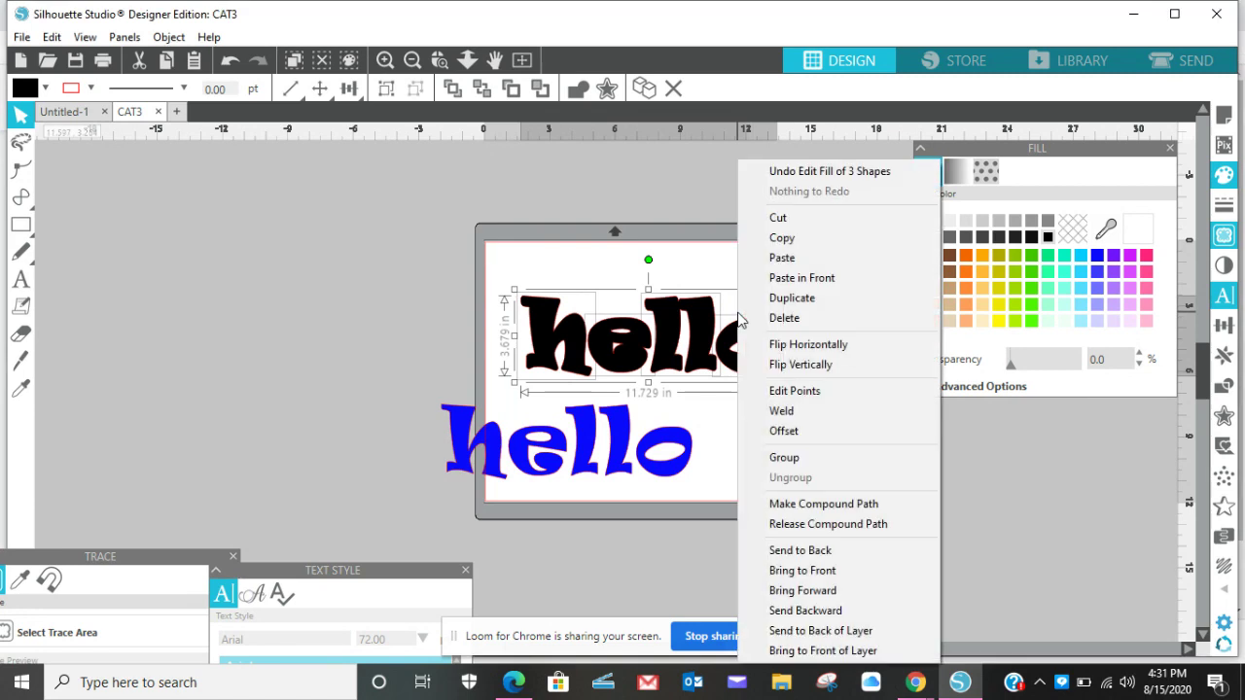
pyautogui.click(784, 414)
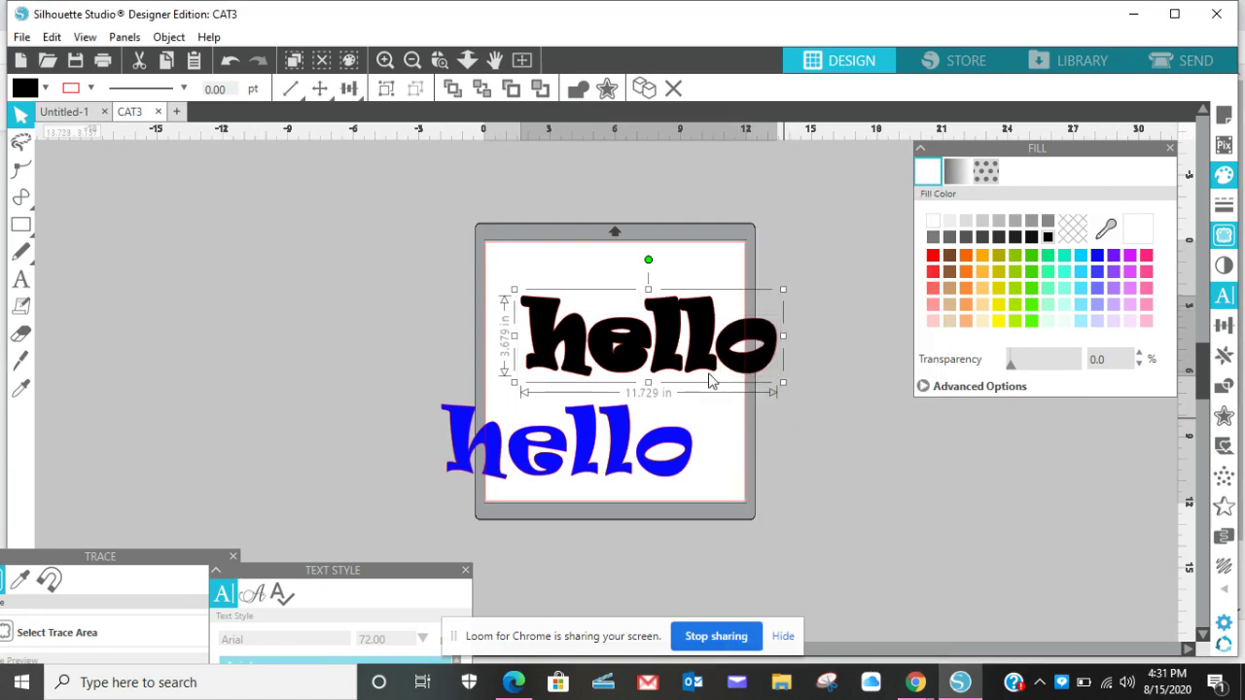
pyautogui.click(384, 61)
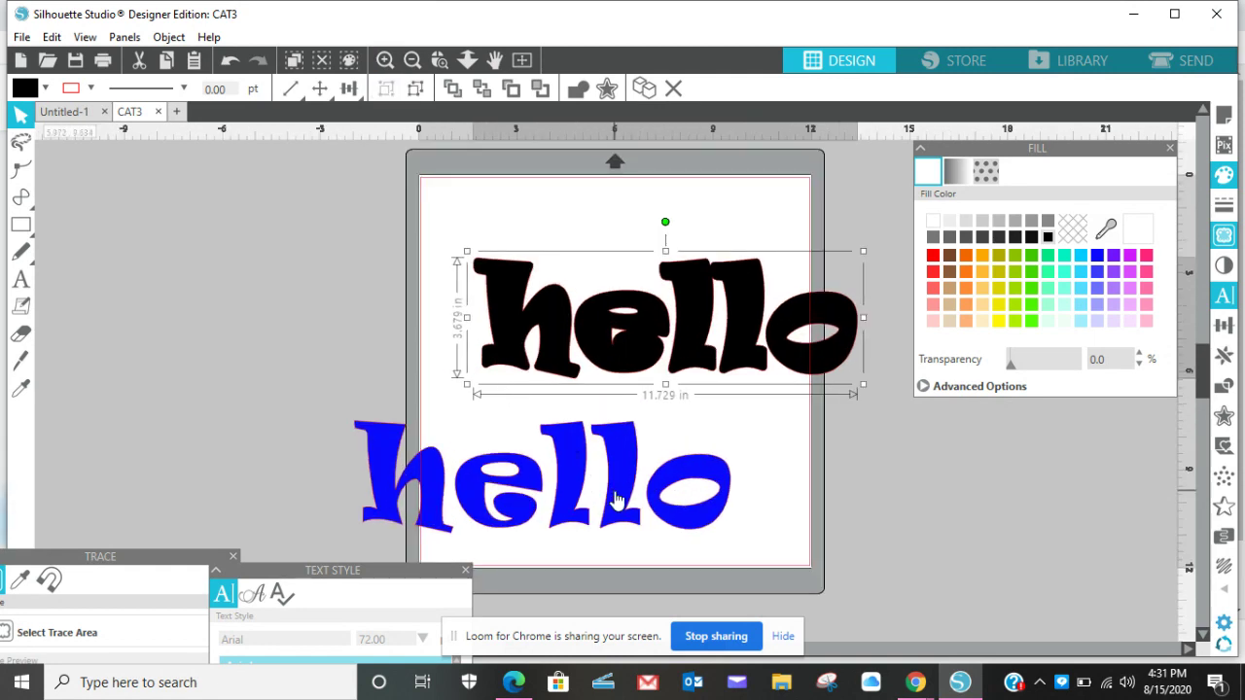
pyautogui.moveTo(616, 500); pyautogui.dragTo(736, 333)
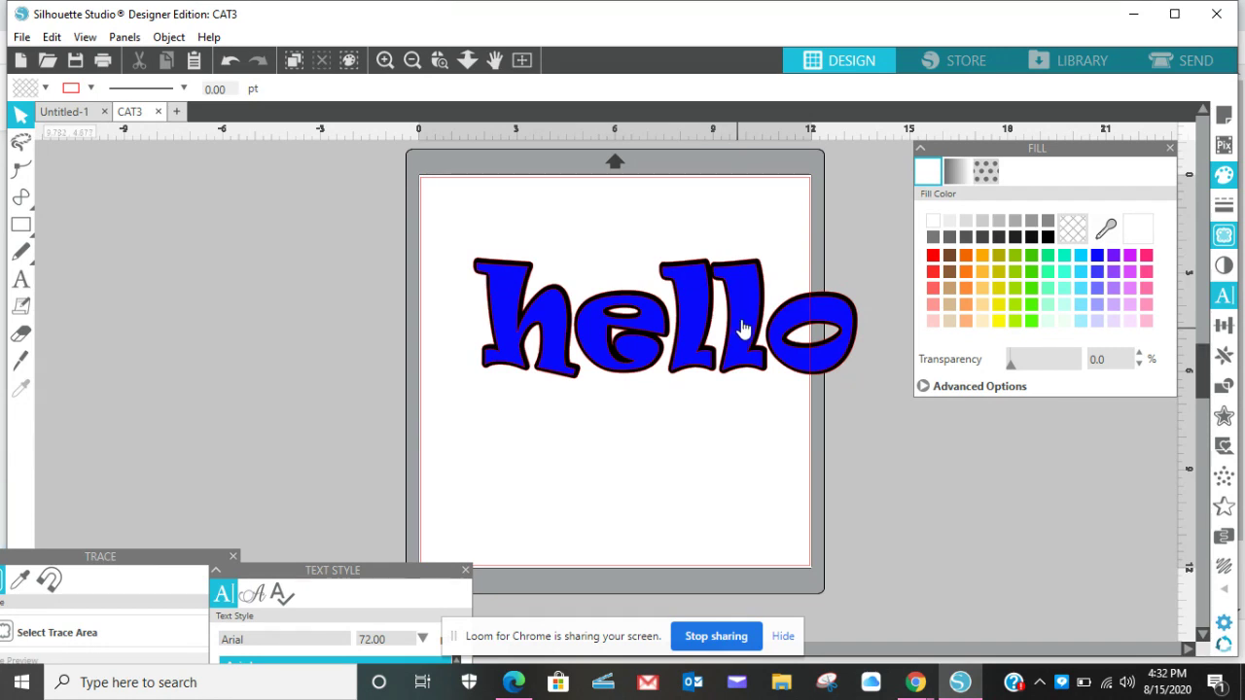
# Move the blue "hello" text off the page's left side and delete the black offset shape
pyautogui.moveTo(742, 319); pyautogui.dragTo(428, 321)
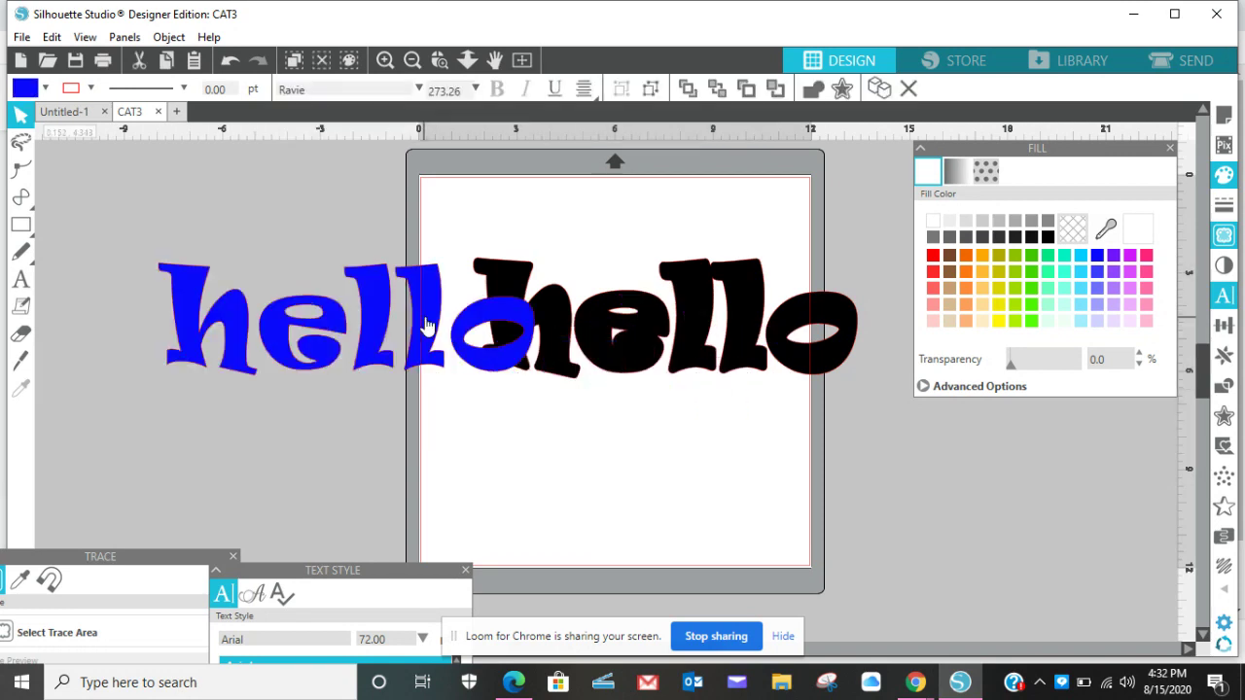
pyautogui.click(531, 324)
pyautogui.moveTo(531, 324); pyautogui.dragTo(420, 342)
pyautogui.moveTo(467, 230); pyautogui.dragTo(660, 382)
pyautogui.click(659, 382)
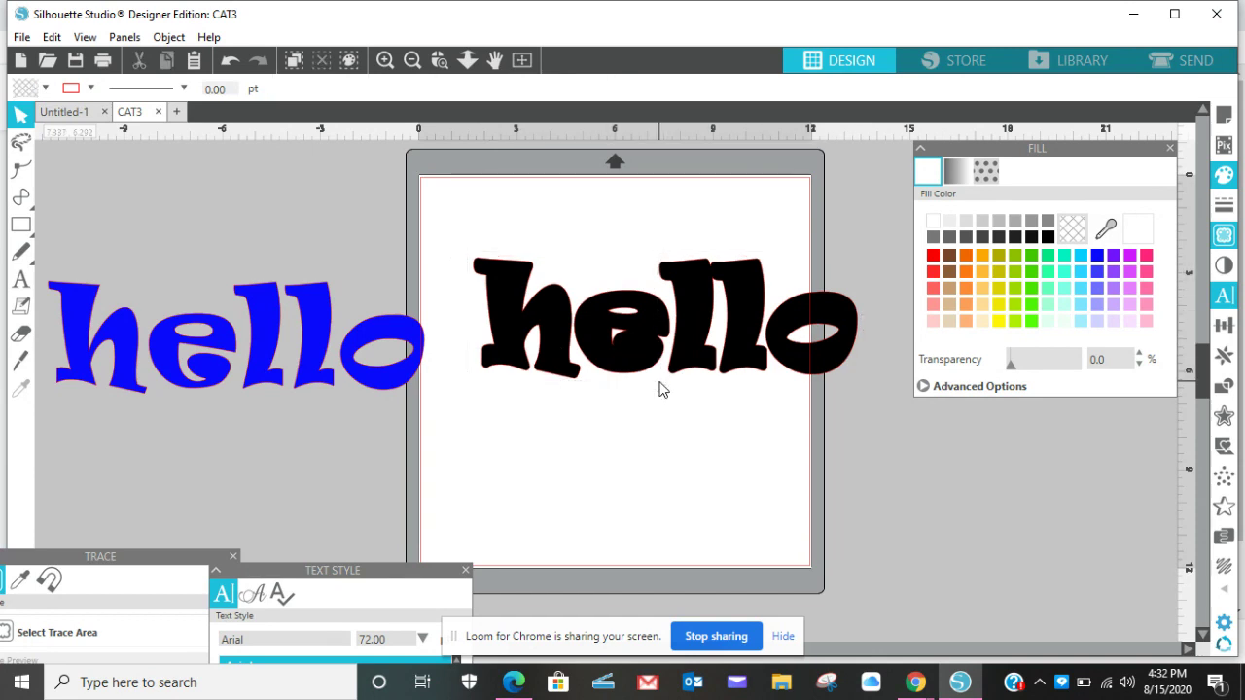
pyautogui.click(682, 335)
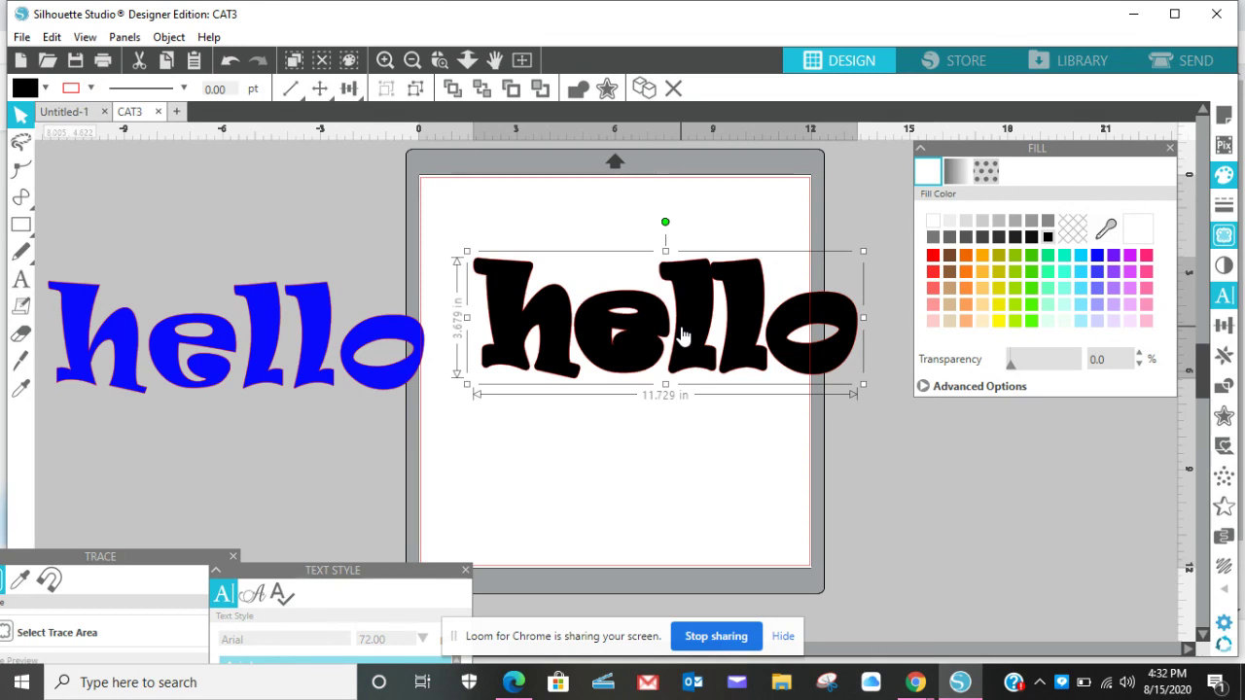
pyautogui.press('Delete')
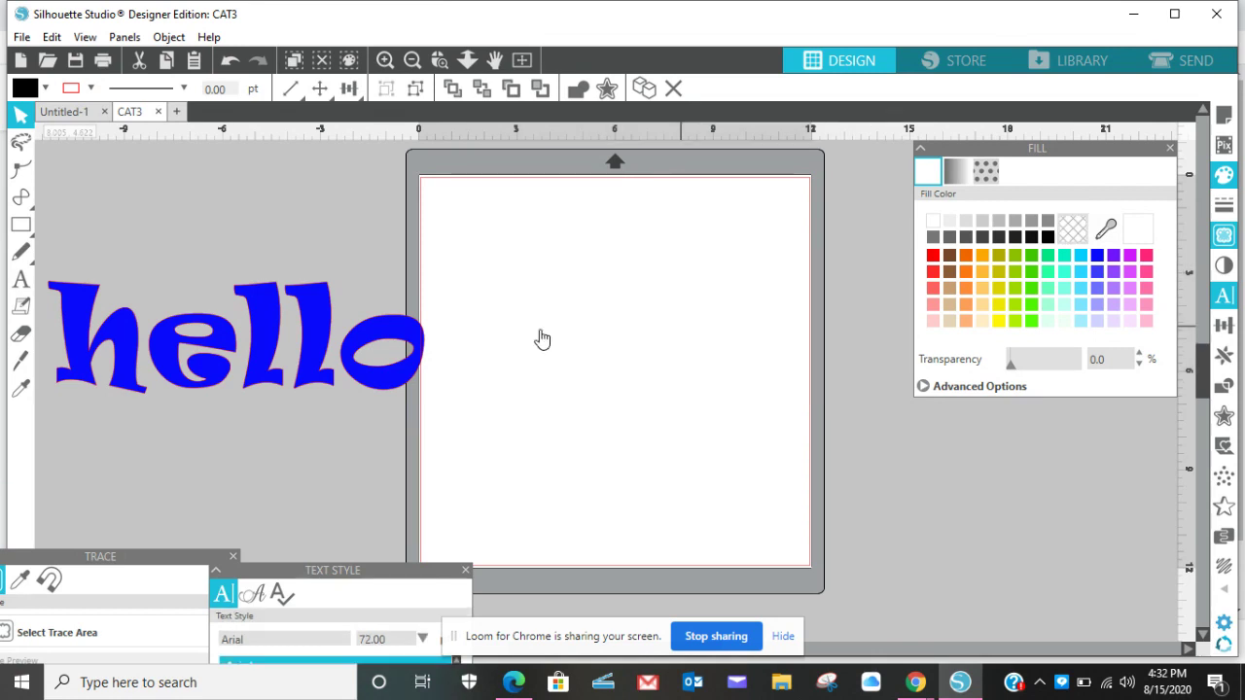
# Create a rounded-corner external offset around the blue "hello" text with a distance of 0.175 in
pyautogui.rightClick(406, 348)
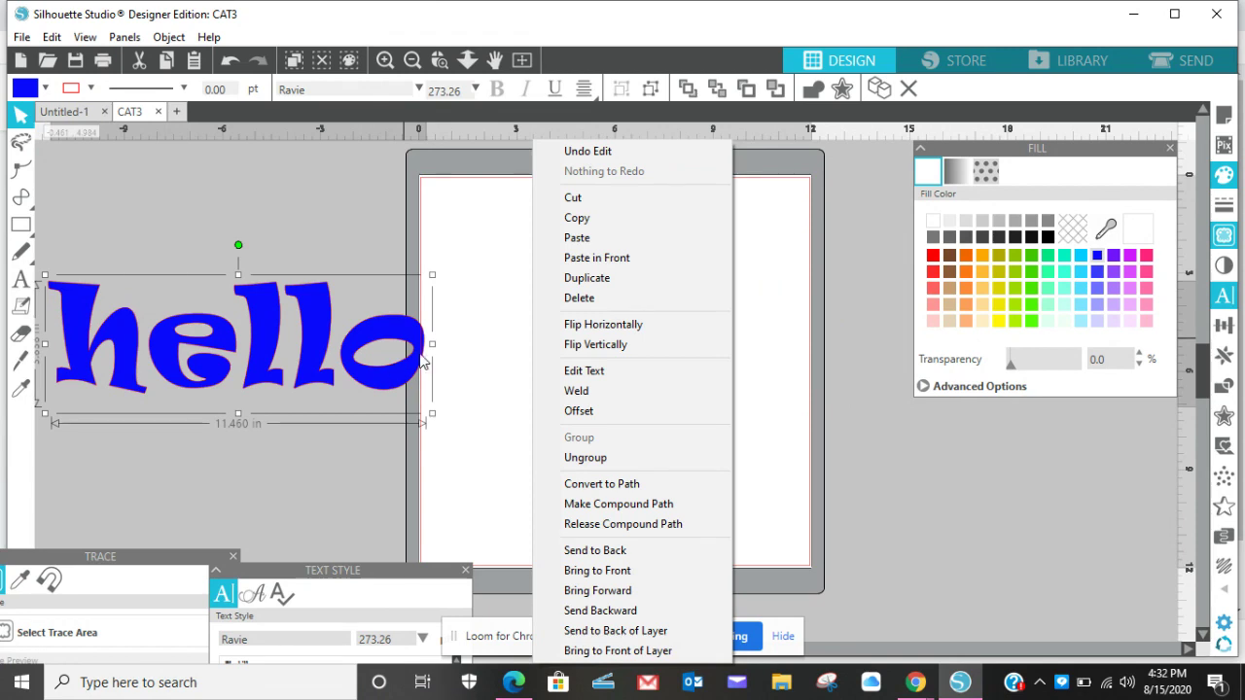
pyautogui.click(574, 412)
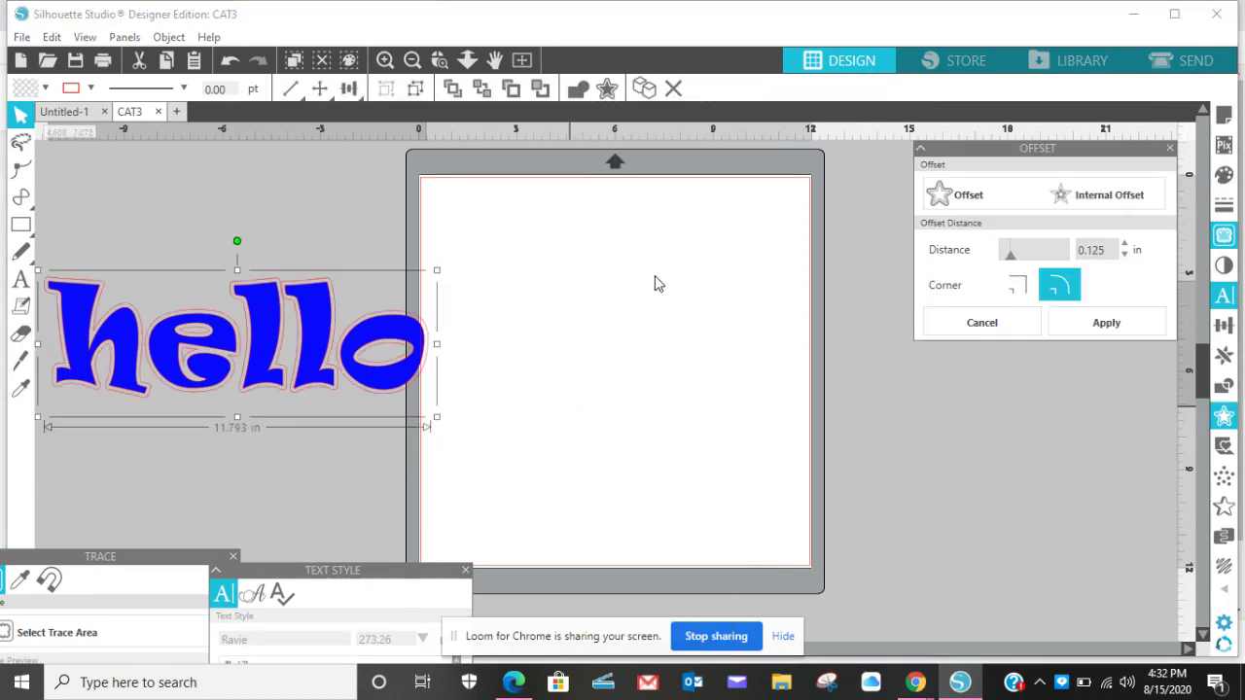
pyautogui.click(1125, 244)
pyautogui.click(1125, 244)
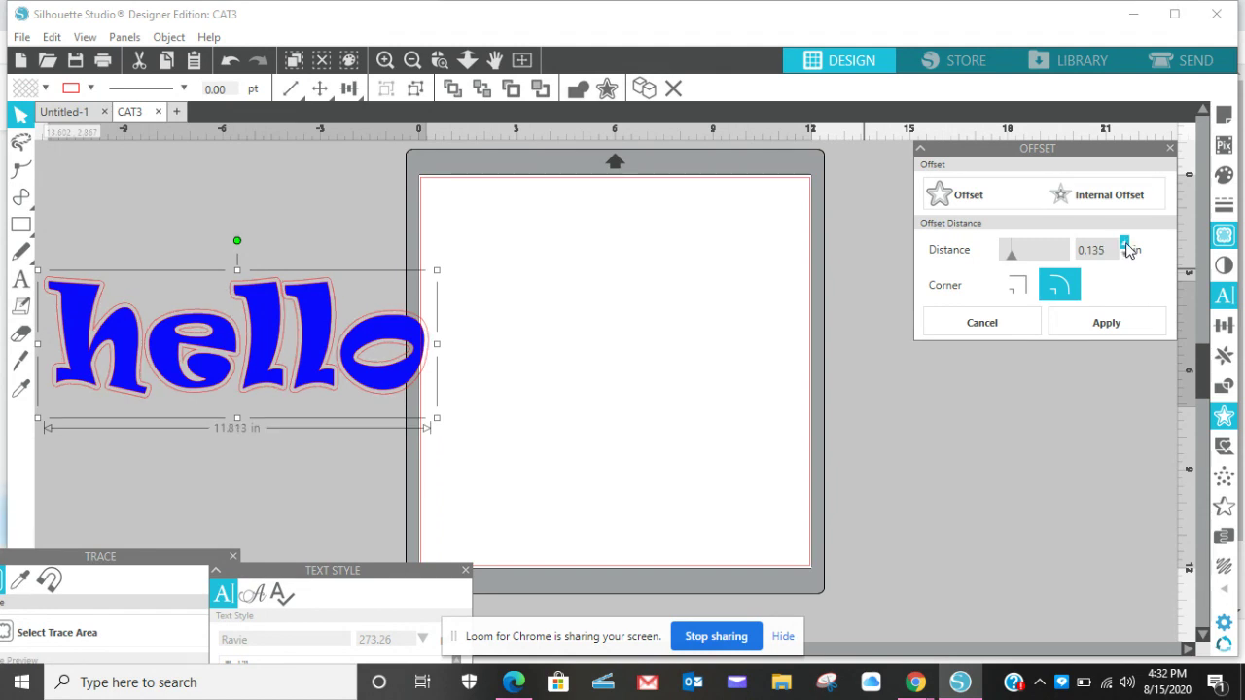
pyautogui.click(1125, 244)
pyautogui.click(1125, 244)
pyautogui.click(1125, 244)
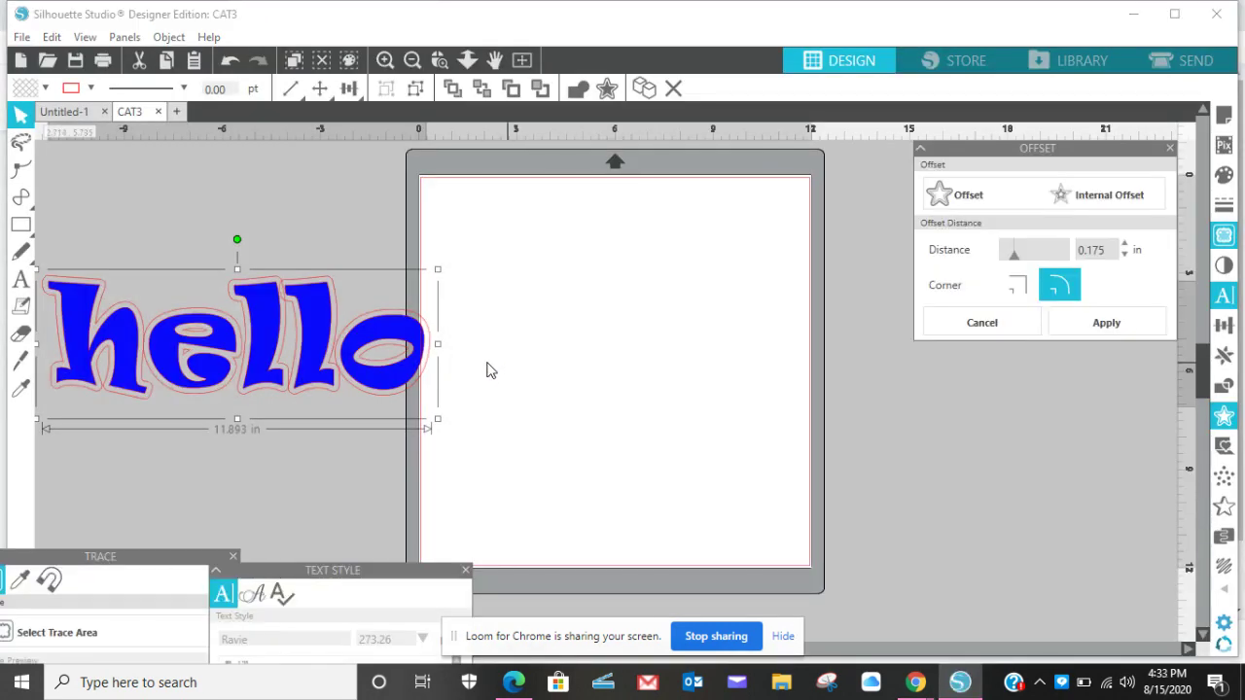
# Move the blue "hello" text below the new offset outlines so the two are separate, and leave everything deselected
pyautogui.click(415, 345)
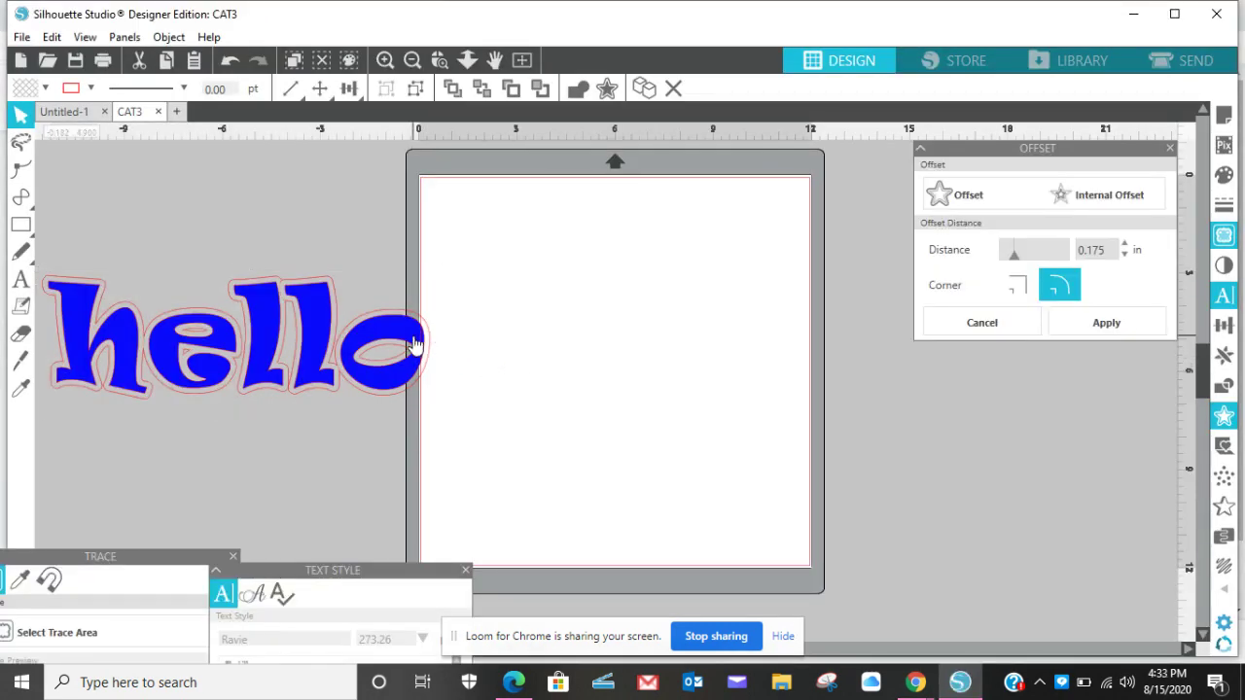
pyautogui.click(432, 344)
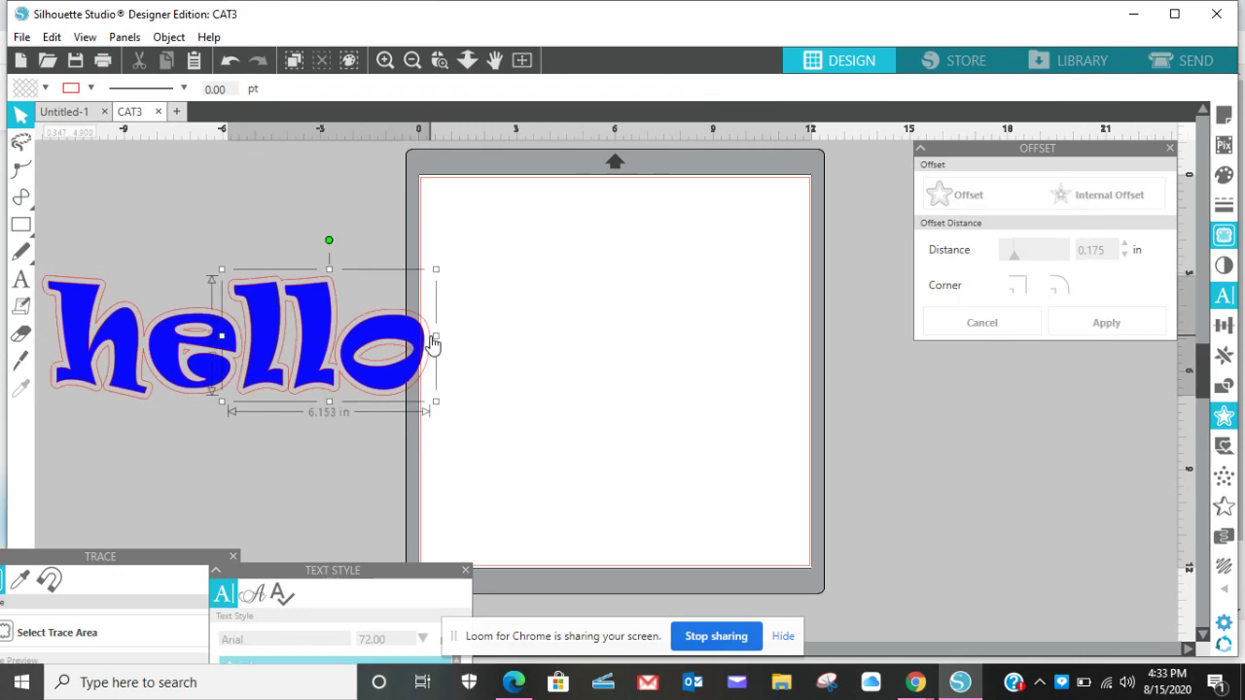
pyautogui.click(628, 261)
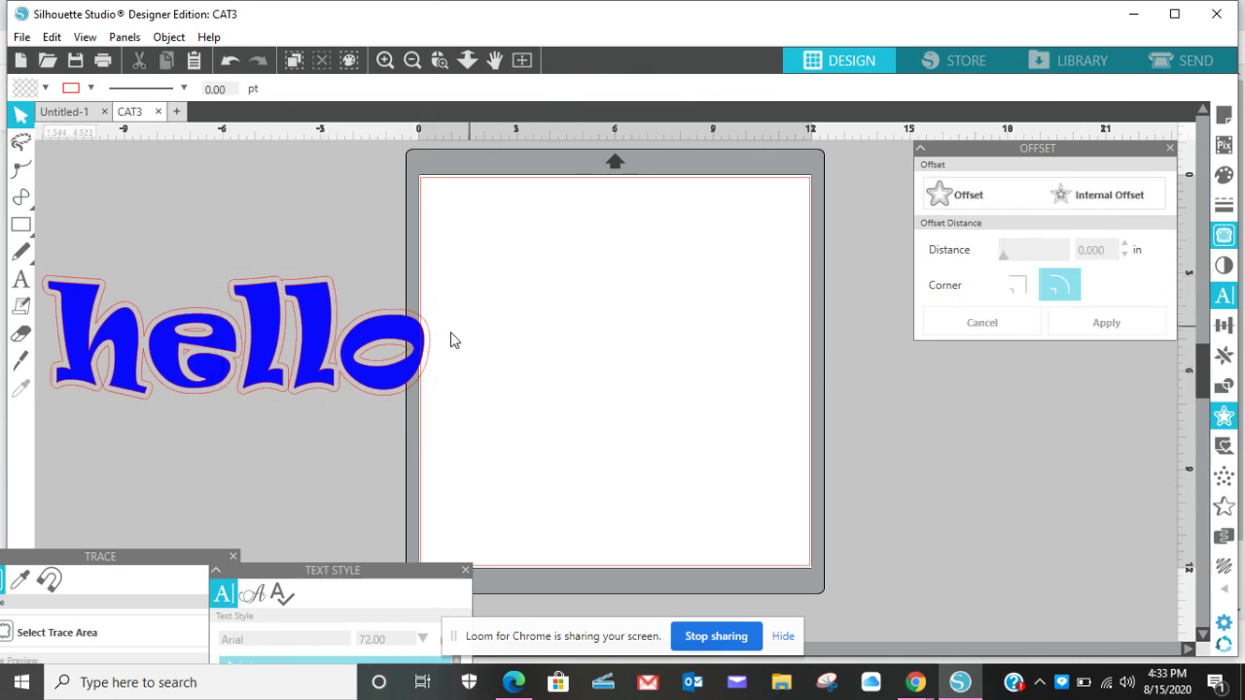
pyautogui.moveTo(415, 347); pyautogui.dragTo(366, 531)
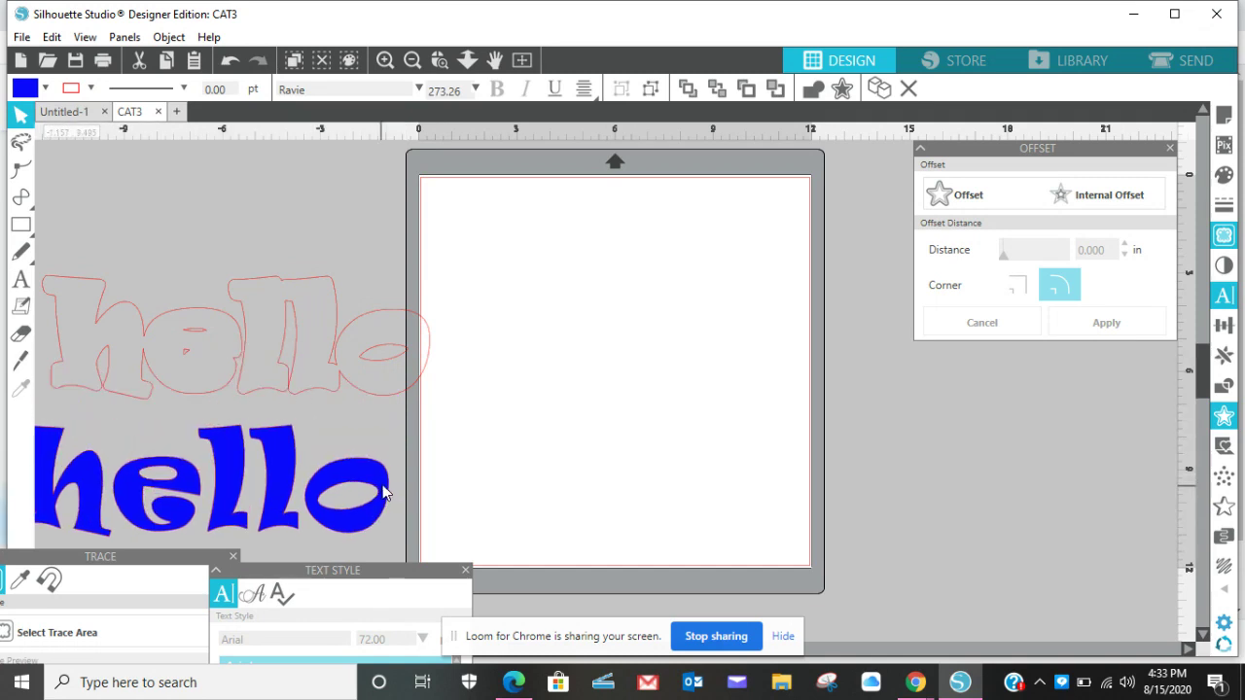
pyautogui.click(424, 340)
pyautogui.click(482, 325)
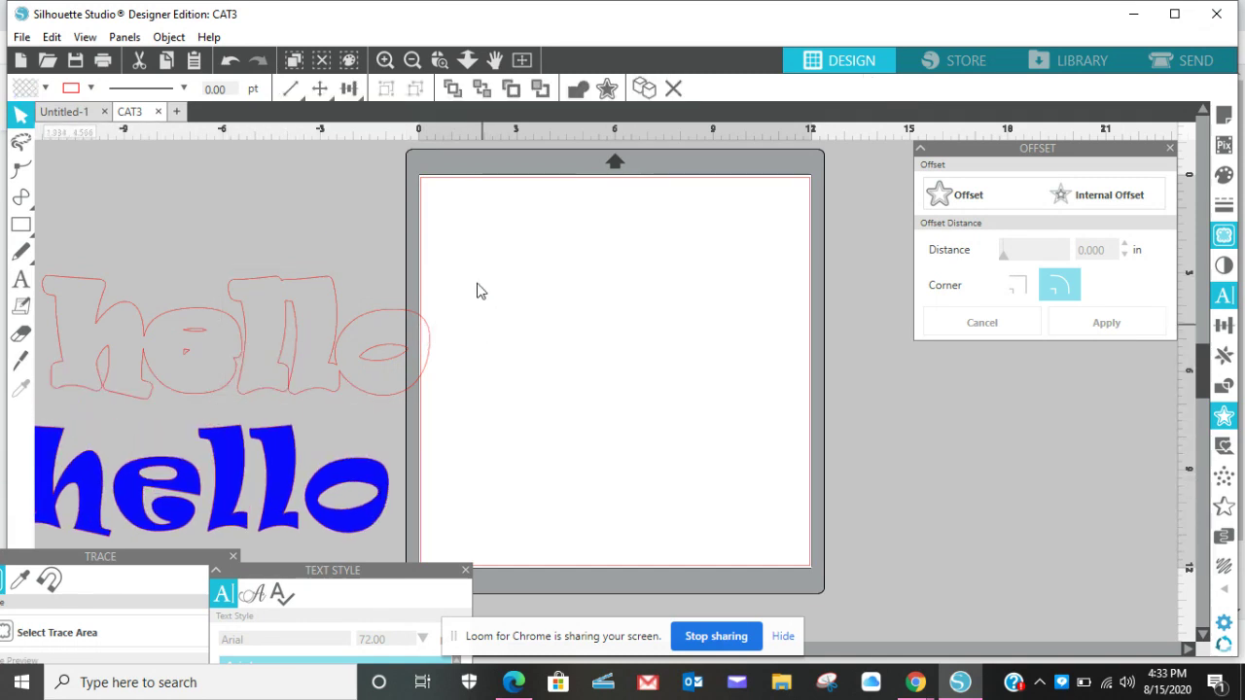
# Group all the offset outline pieces and move the group onto the upper part of the page
pyautogui.moveTo(474, 264); pyautogui.dragTo(105, 333)
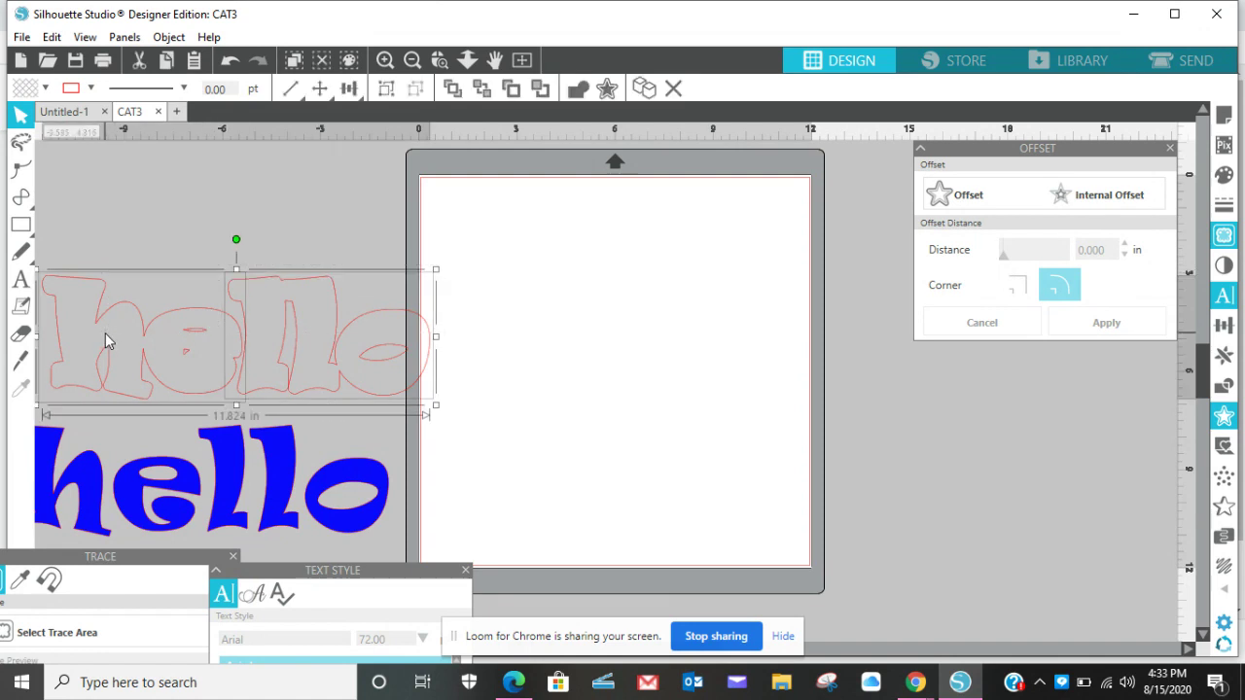
pyautogui.rightClick(105, 332)
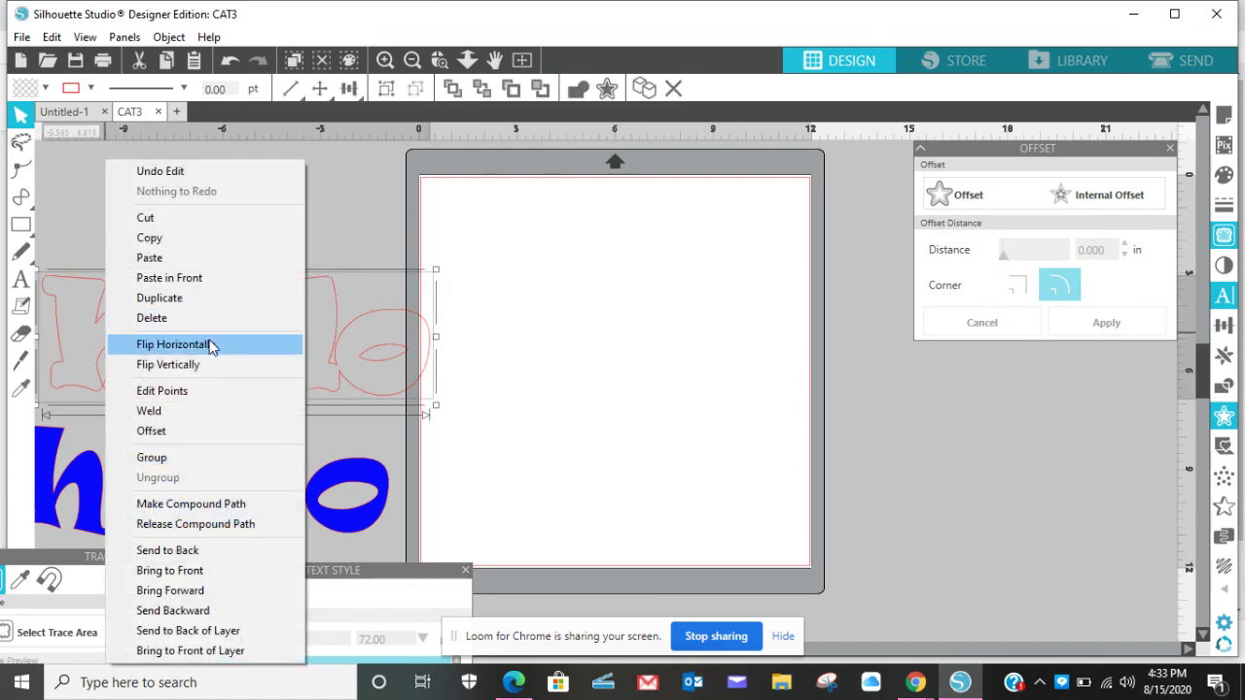
pyautogui.click(234, 460)
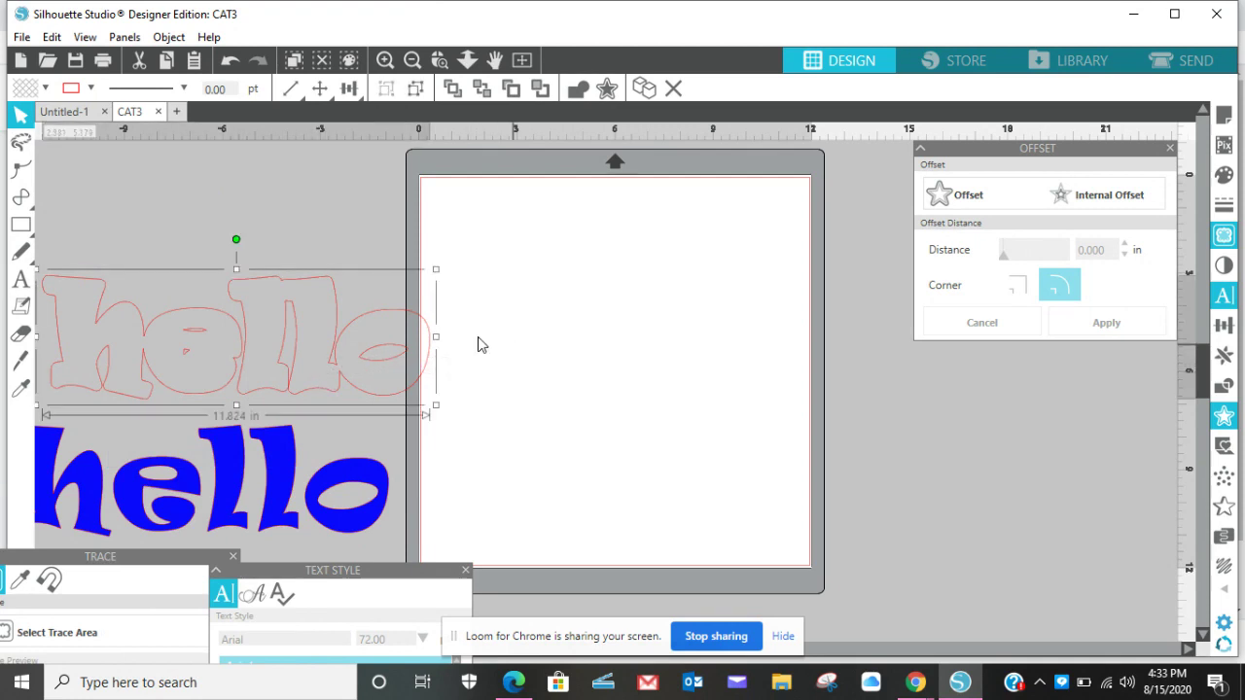
pyautogui.moveTo(547, 359); pyautogui.dragTo(769, 327)
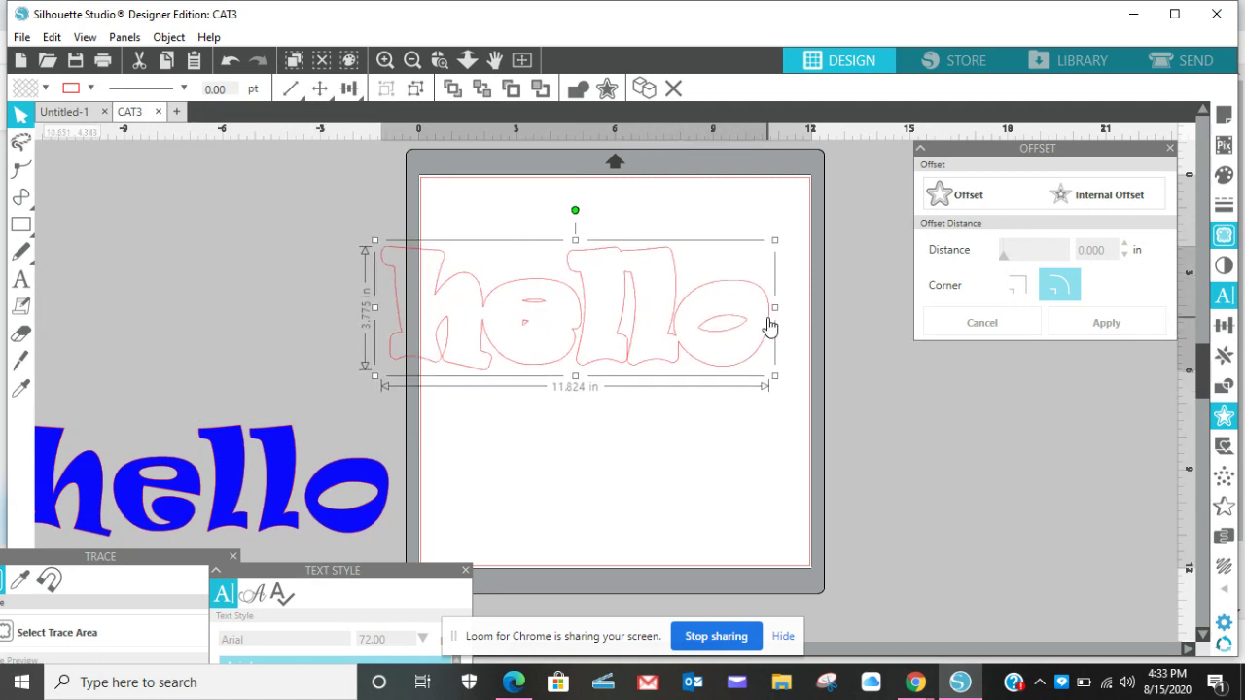
# Fill the grouped offset outlines with red and place the blue "hello" text centred over them
pyautogui.click(1223, 176)
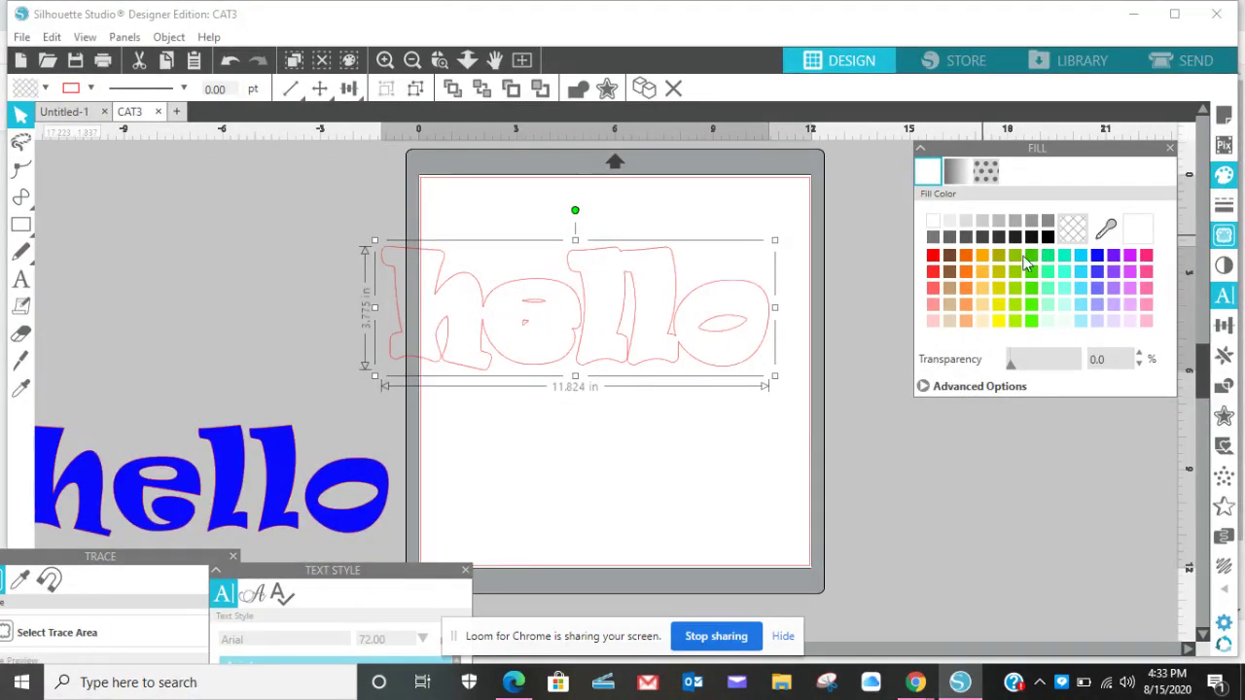
pyautogui.click(936, 257)
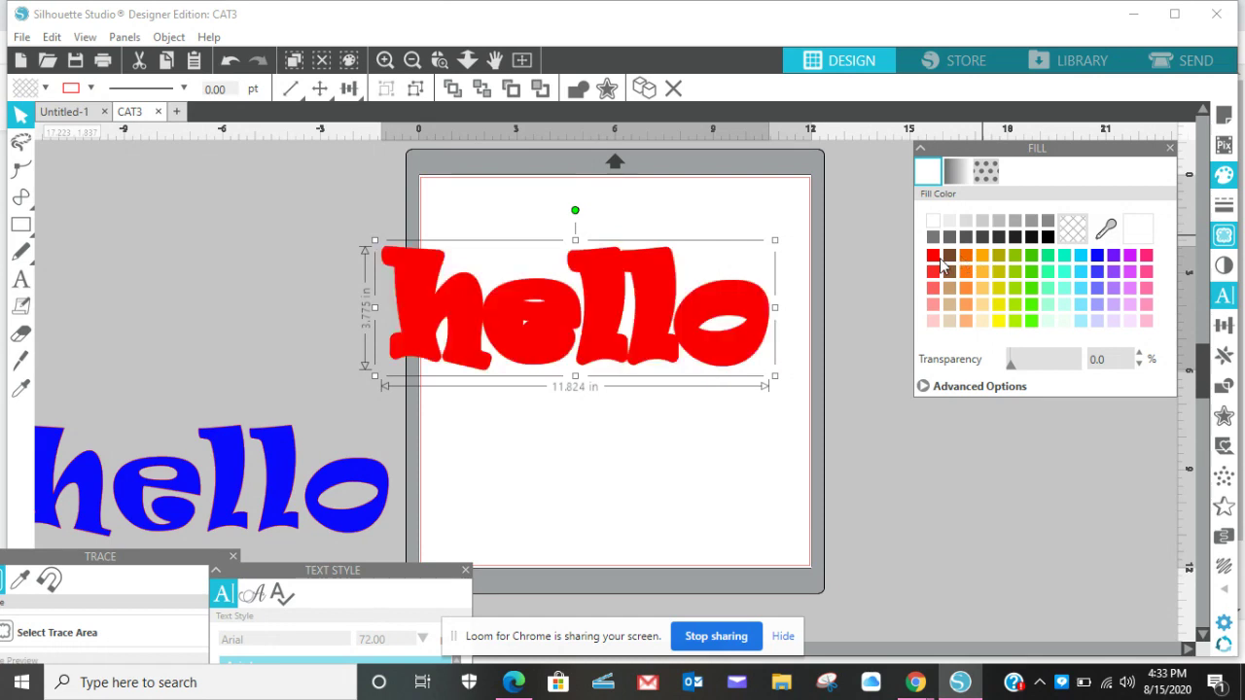
pyautogui.click(423, 474)
pyautogui.moveTo(382, 487); pyautogui.dragTo(752, 305)
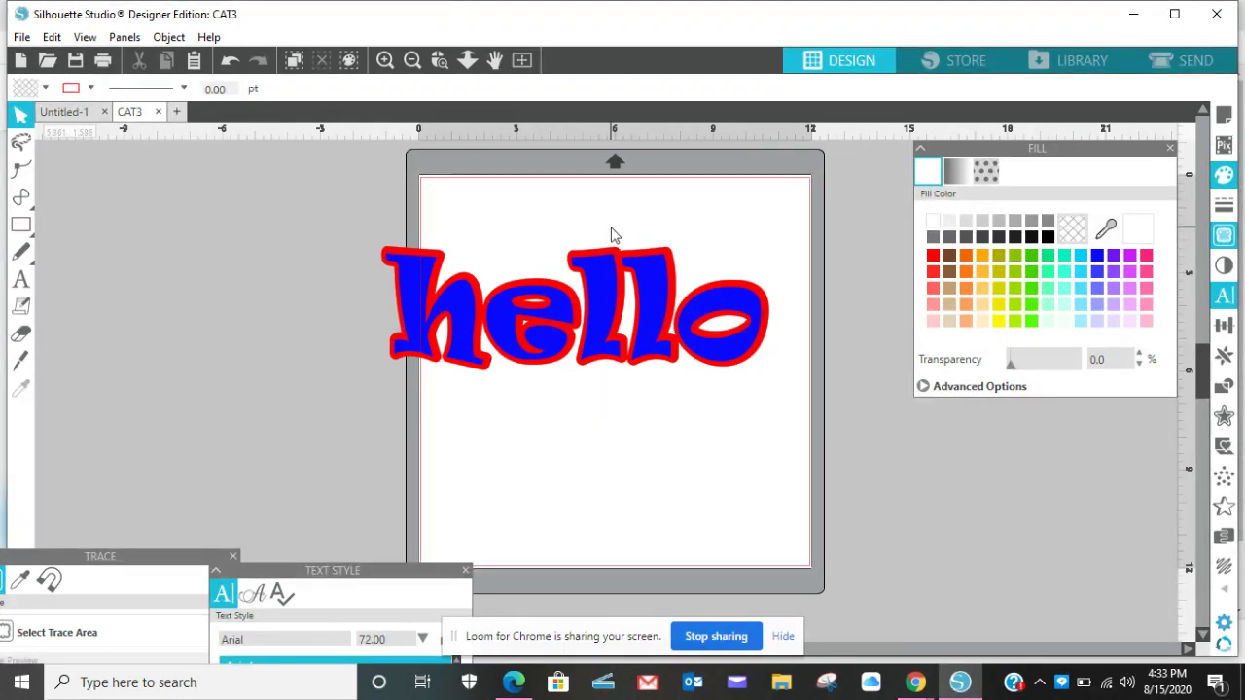
# Open the Offset panel, bring up the object commands for the red outline group, and leave it deselected without applying any
pyautogui.click(124, 39)
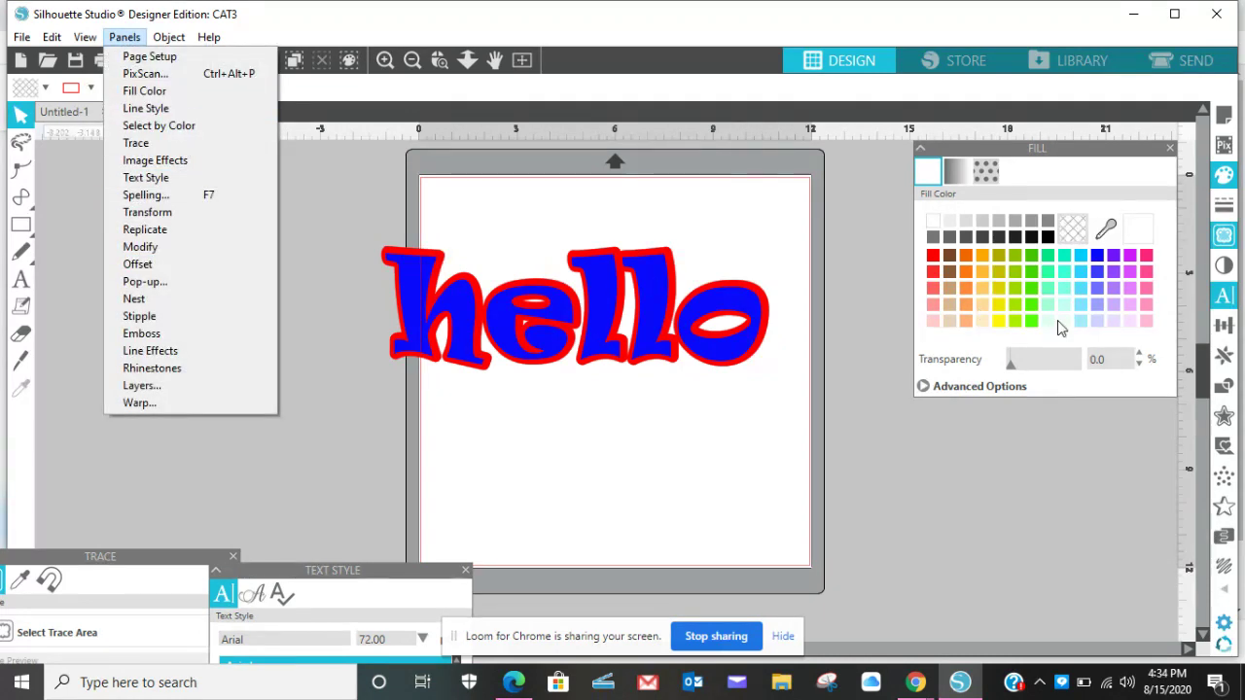
pyautogui.click(1225, 416)
pyautogui.click(1226, 416)
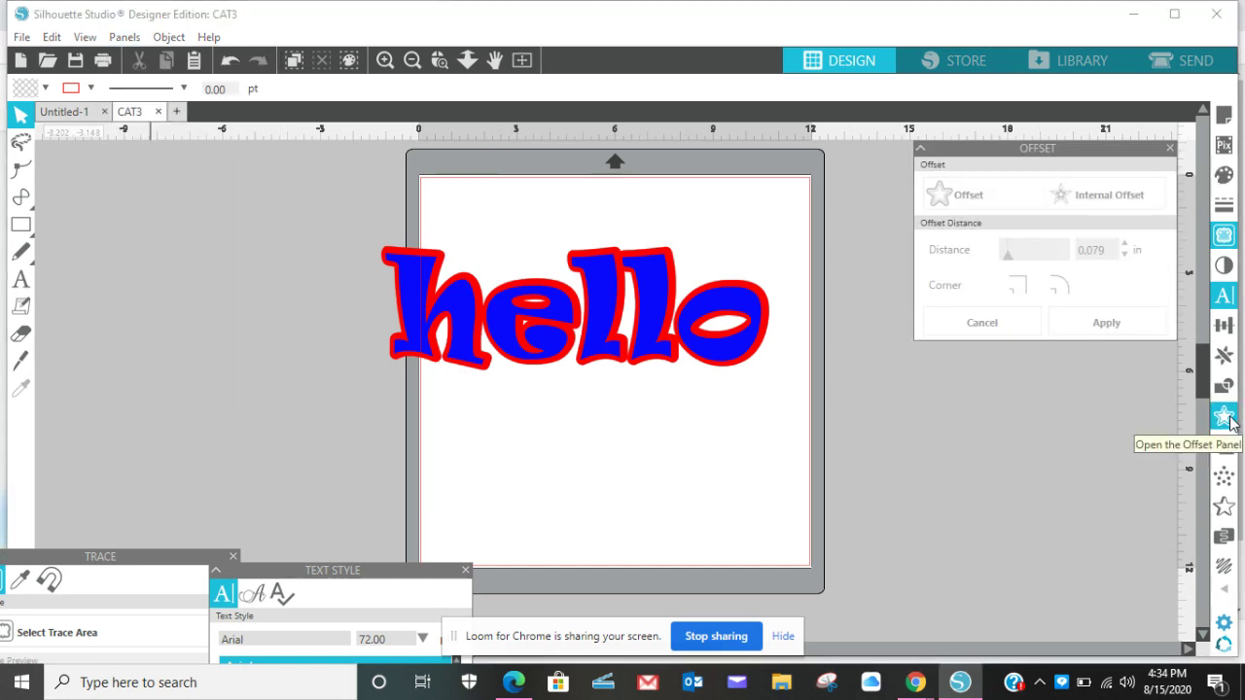
pyautogui.click(730, 330)
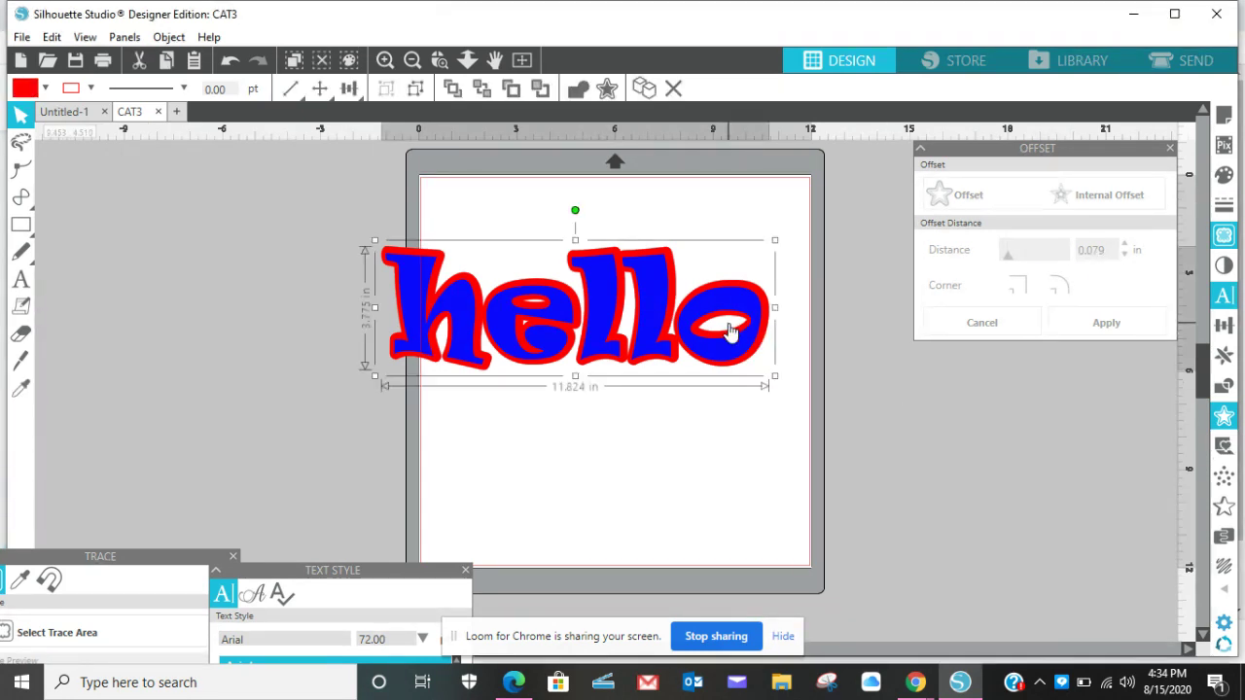
pyautogui.rightClick(729, 331)
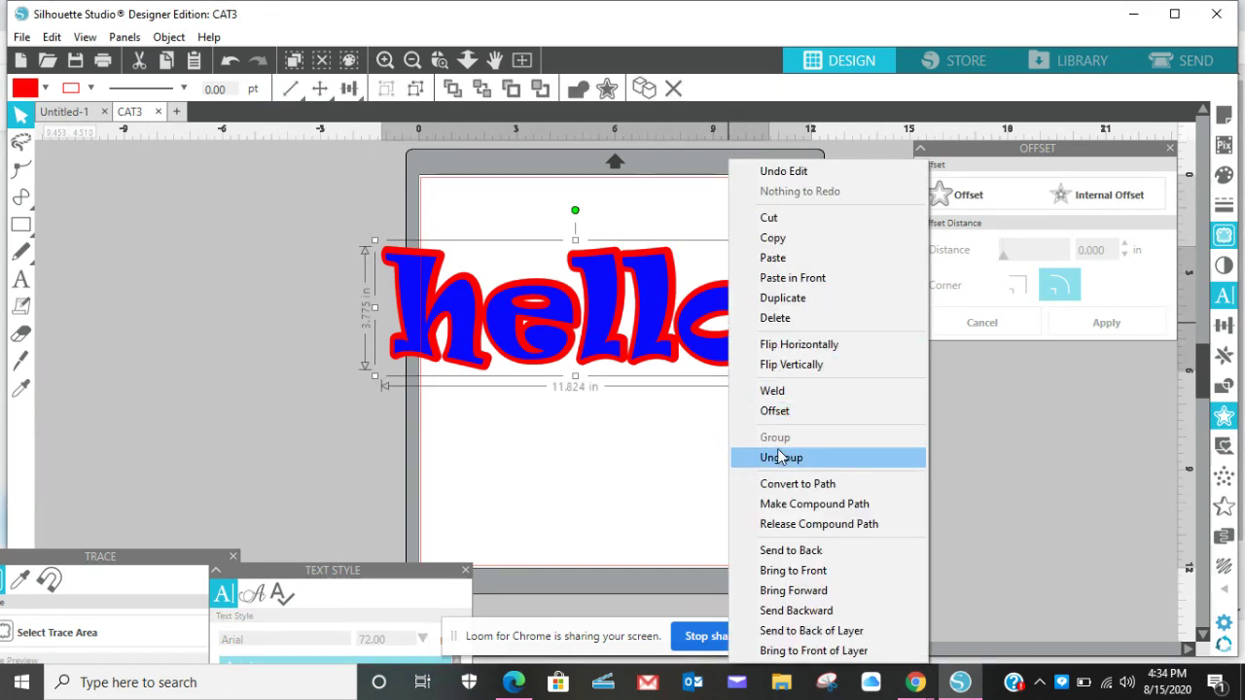
pyautogui.click(683, 458)
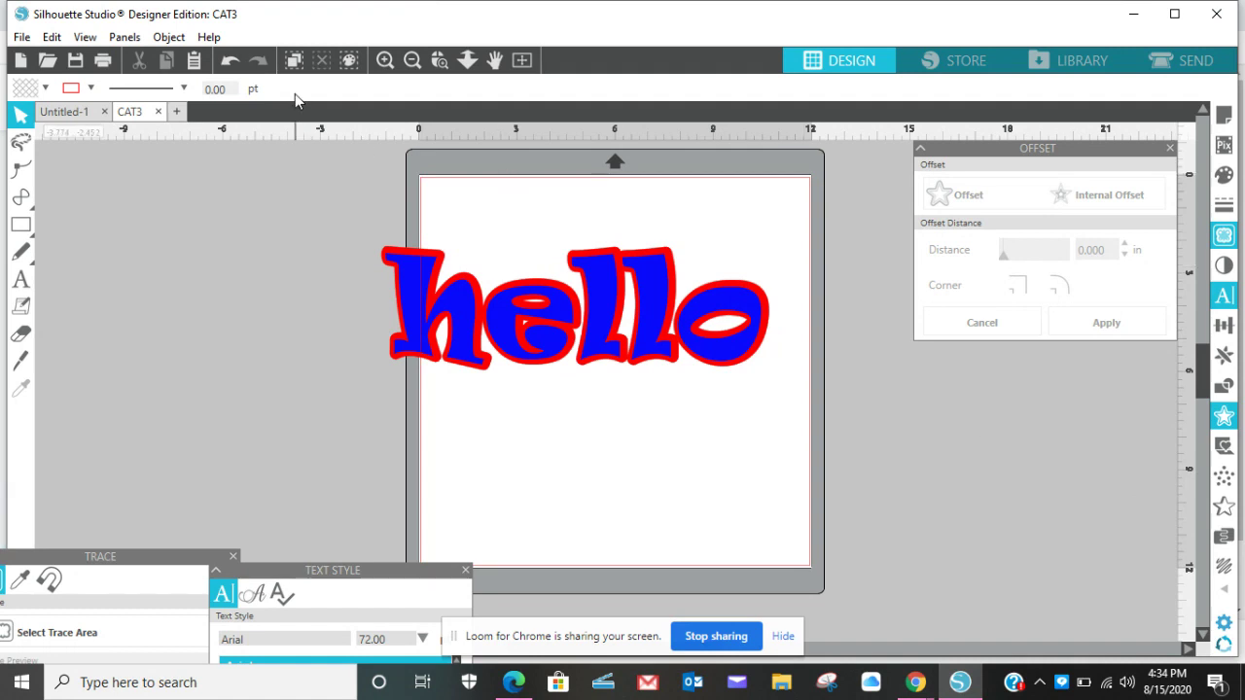
# Open the Replicate panel and duplicate the blue "hello" text to its left
pyautogui.click(134, 39)
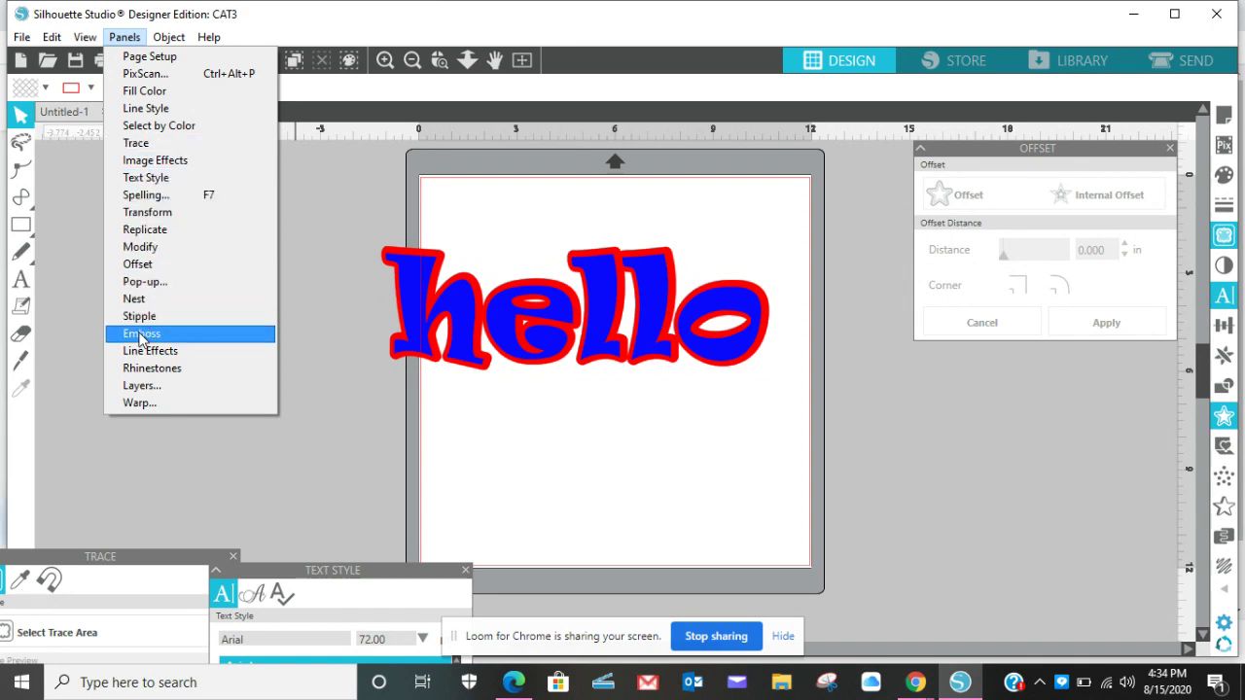
pyautogui.click(151, 238)
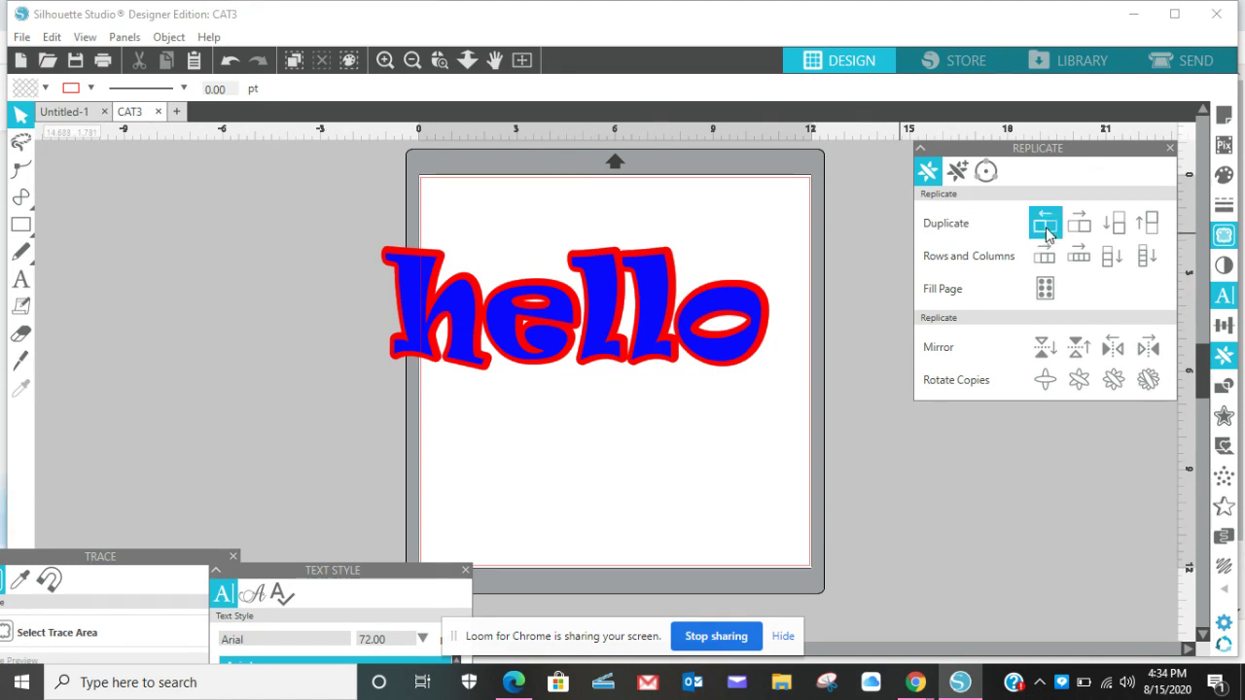
pyautogui.click(742, 311)
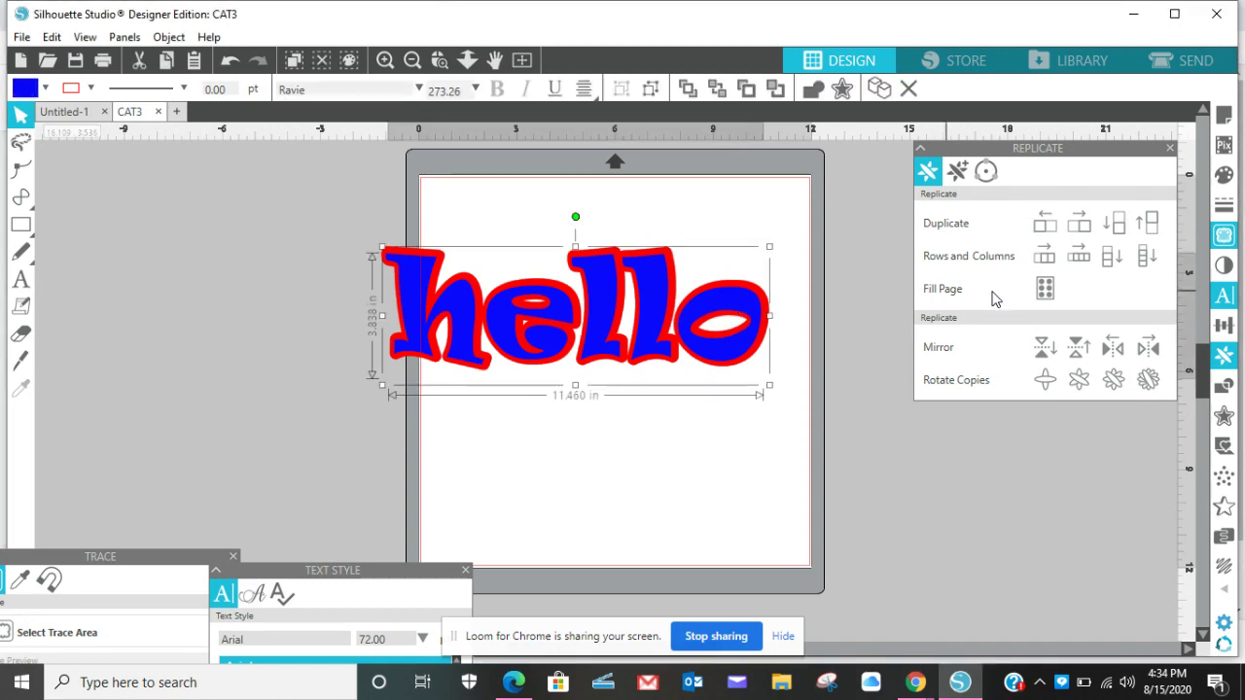
pyautogui.click(1042, 234)
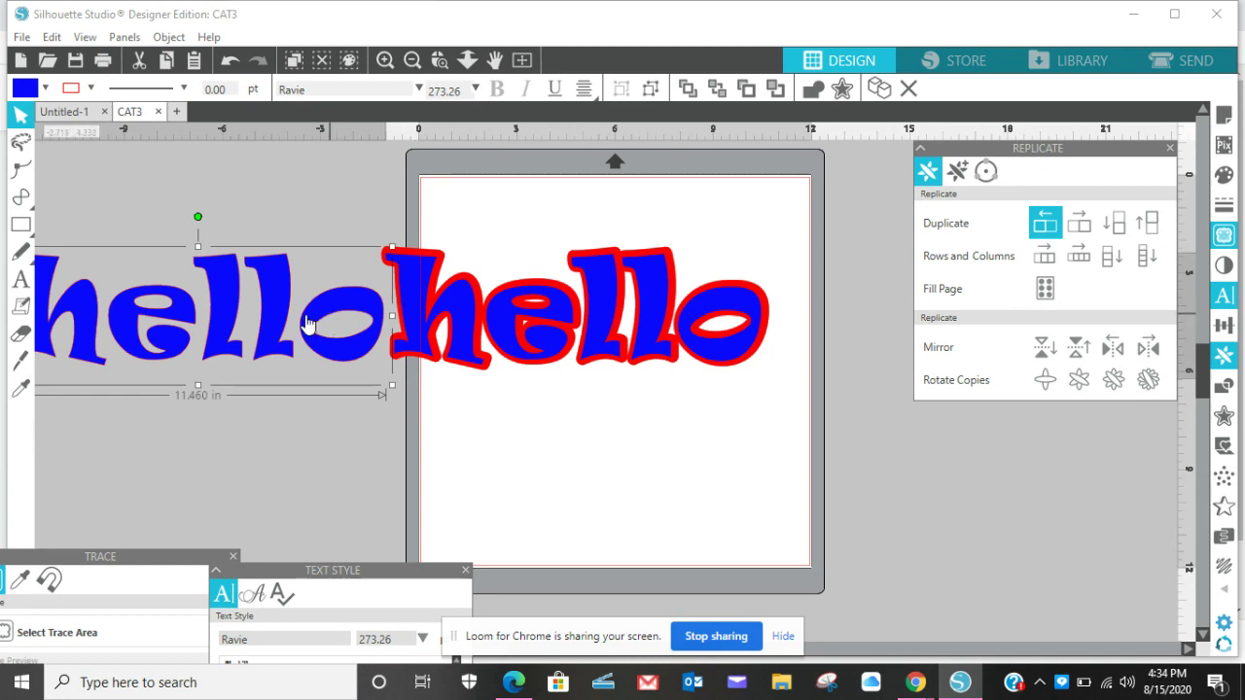
# Shift all the "hello" pieces right and down together, and raise the duplicate slightly above the outlined original
pyautogui.click(344, 329)
pyautogui.moveTo(349, 307); pyautogui.dragTo(457, 350)
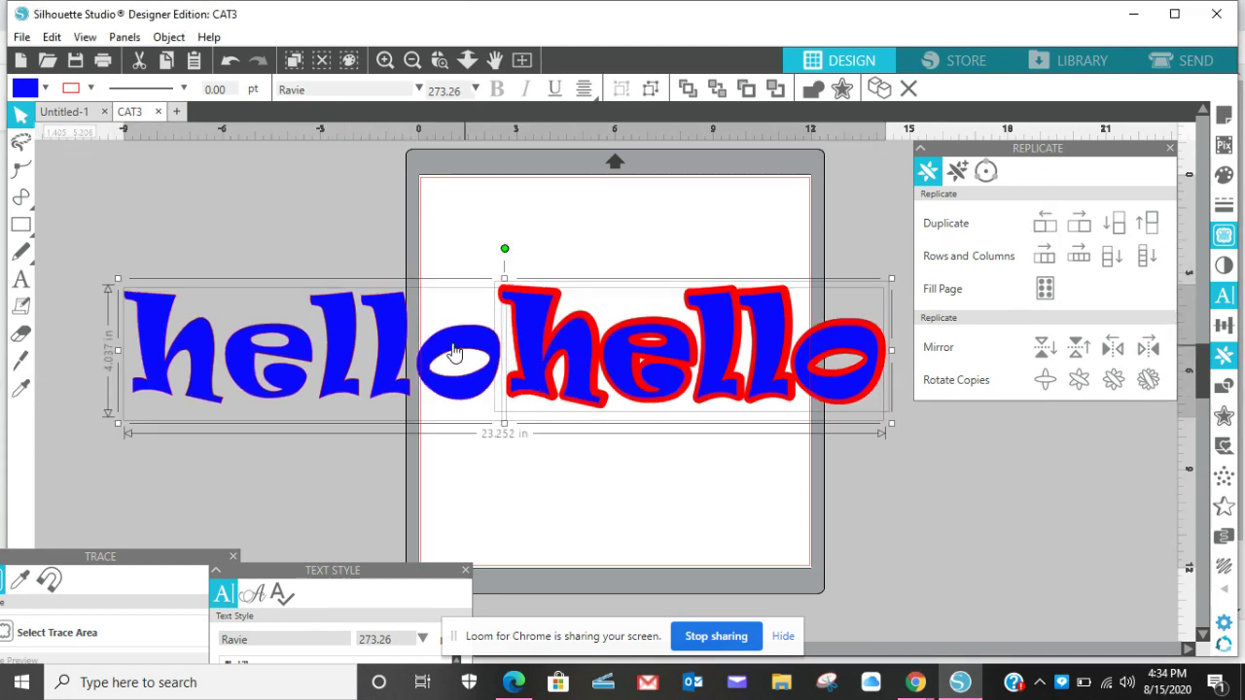
pyautogui.click(339, 238)
pyautogui.moveTo(405, 308); pyautogui.dragTo(424, 257)
pyautogui.click(833, 255)
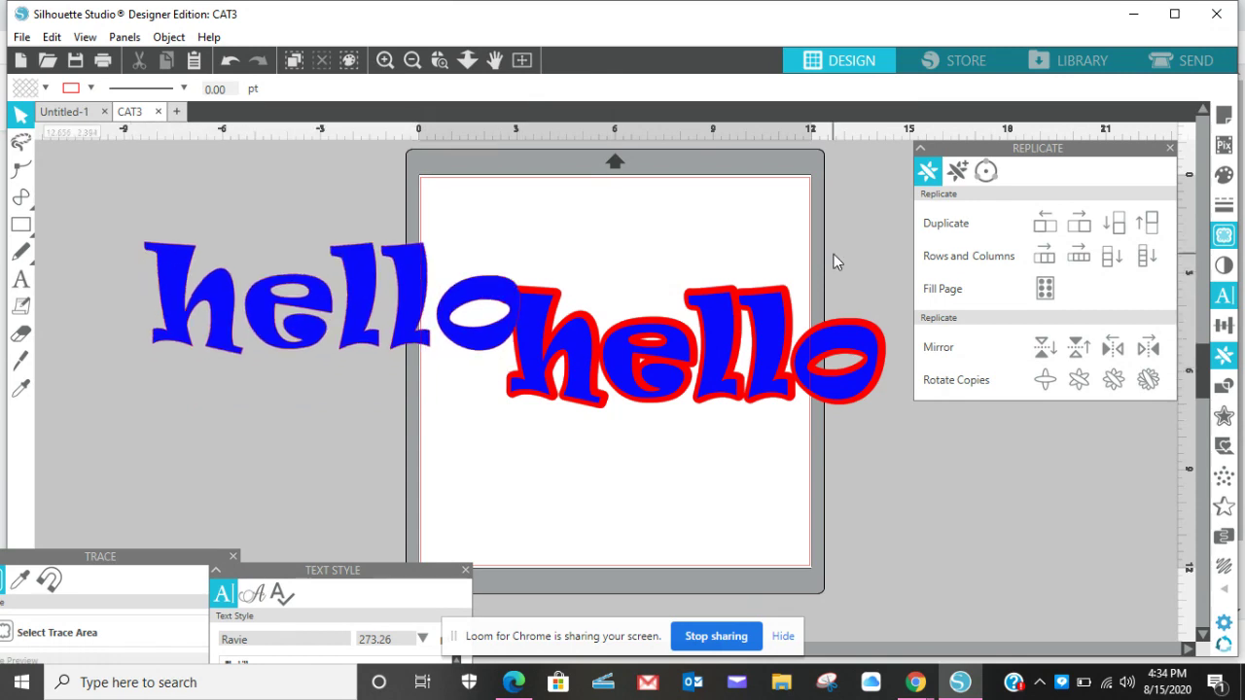
# Duplicate the separate blue "hello" to its right and move the new copy off the page beside the first one
pyautogui.click(1085, 231)
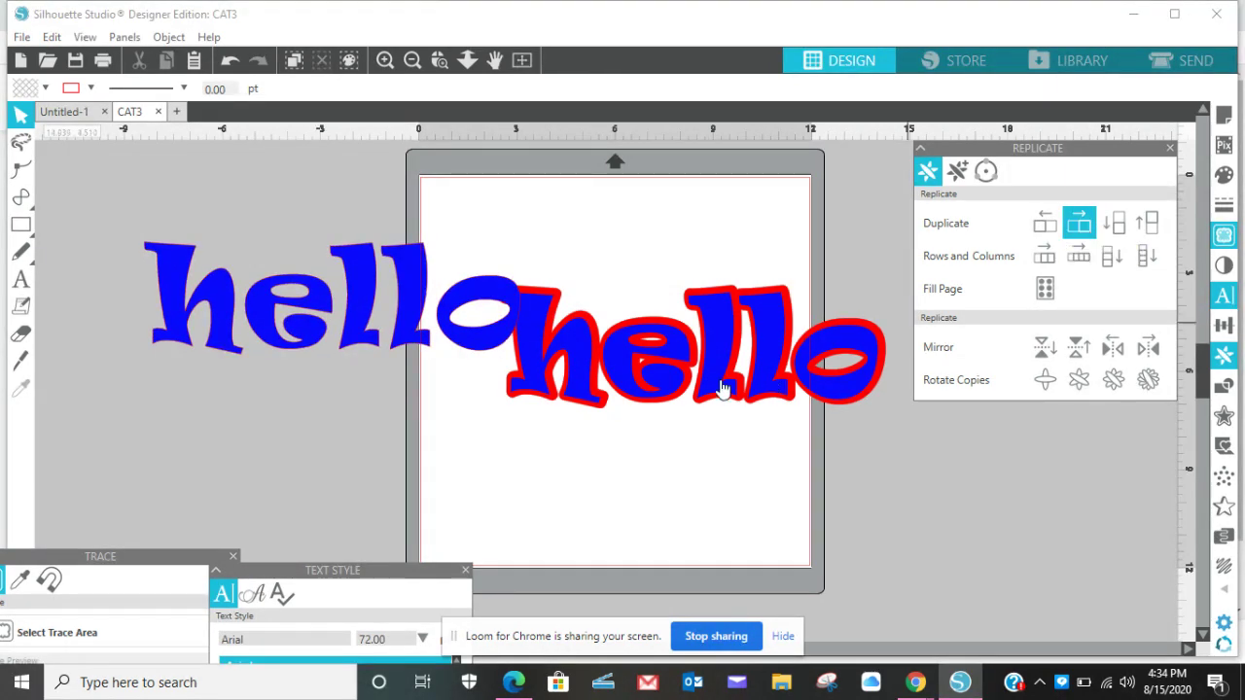
pyautogui.click(477, 344)
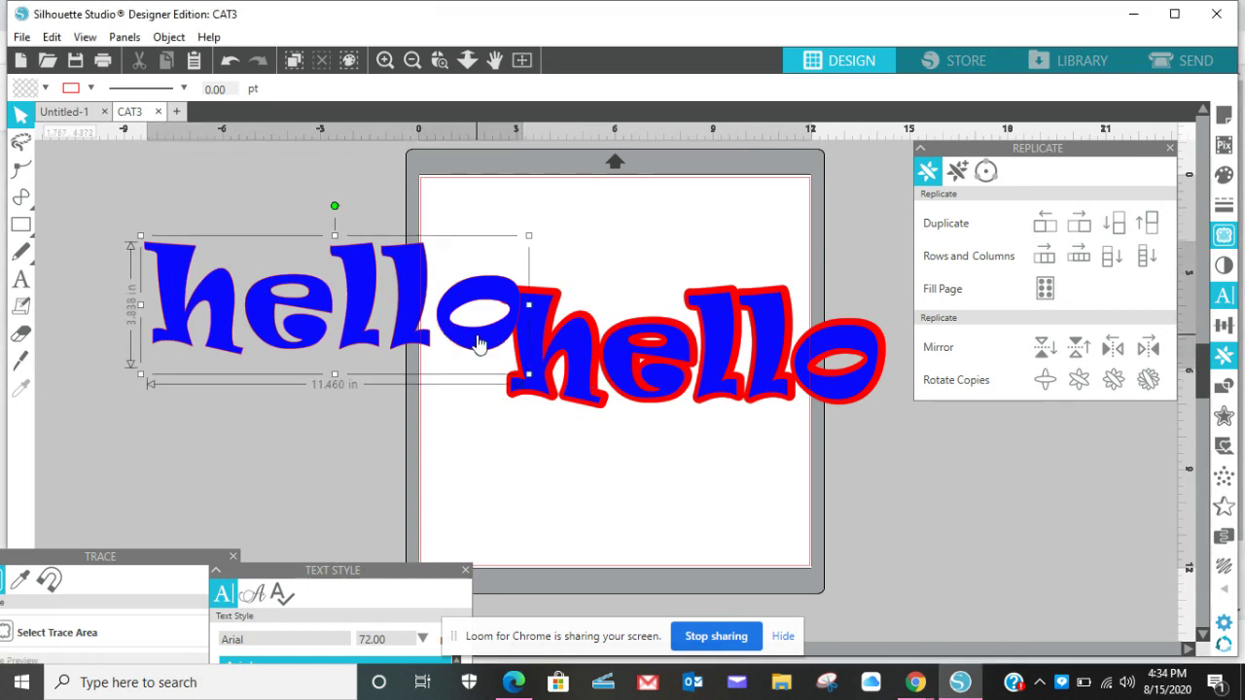
pyautogui.click(1086, 229)
pyautogui.click(1086, 230)
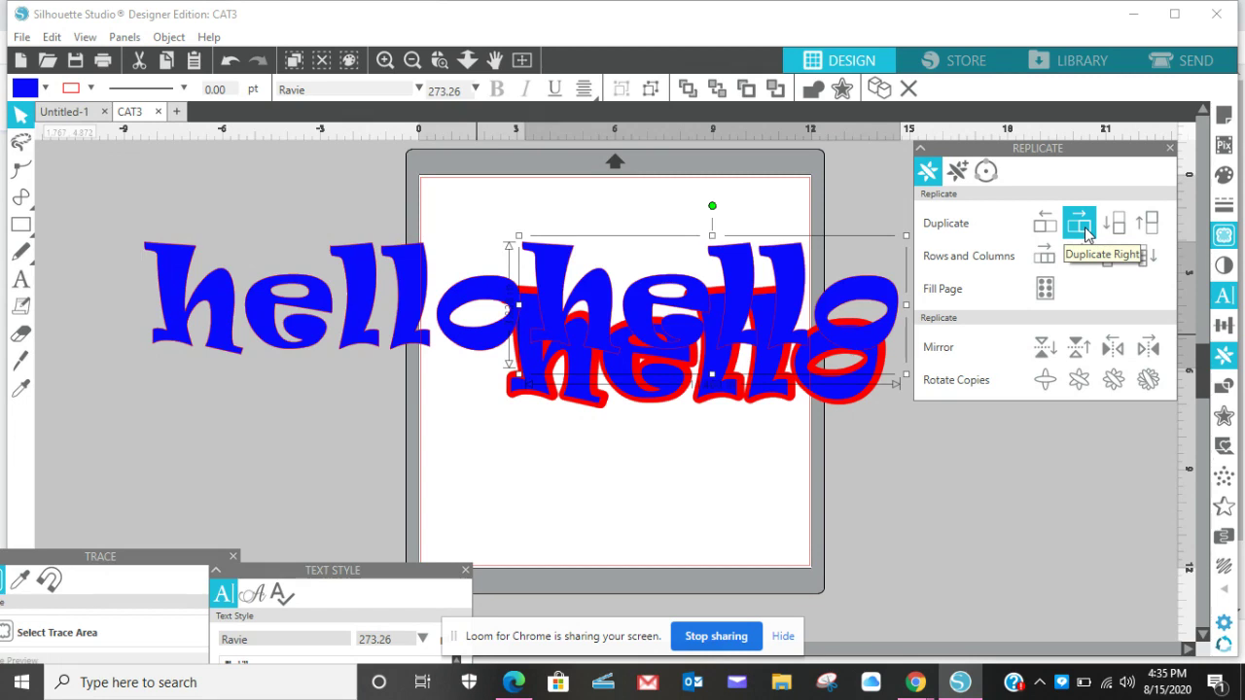
pyautogui.moveTo(753, 286); pyautogui.dragTo(316, 303)
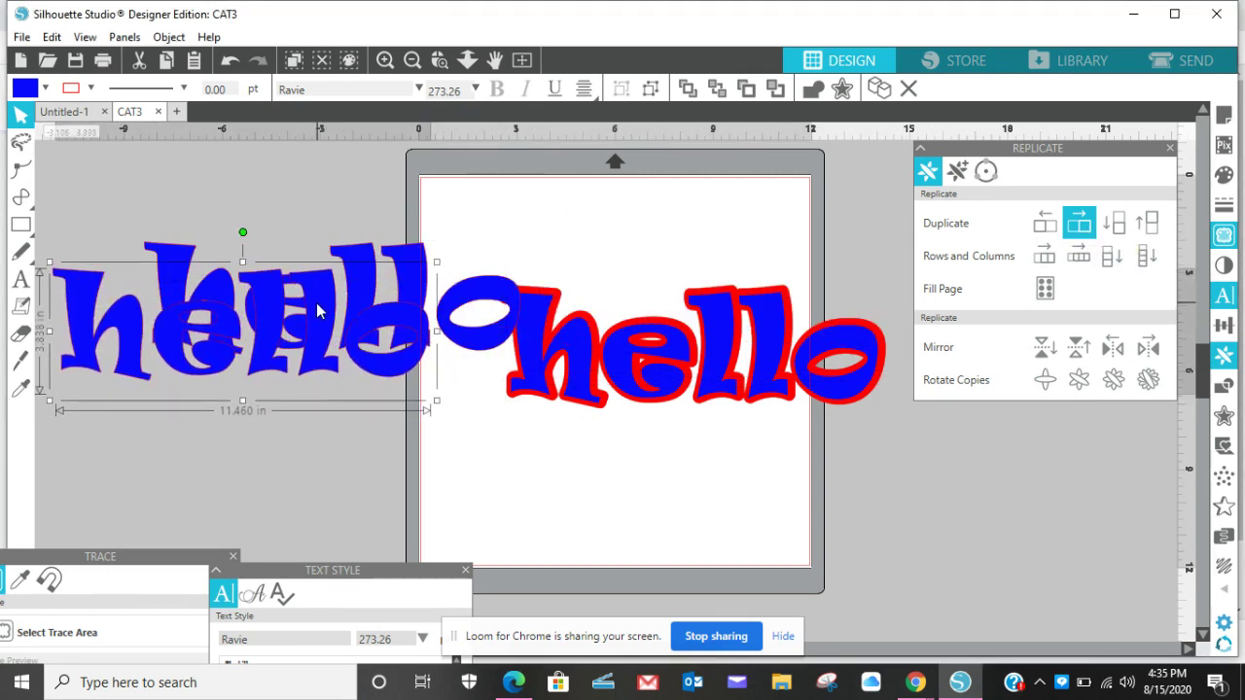
# Duplicate the blue "hello" lying on the red outlines and pull one of the two texts above them
pyautogui.click(629, 348)
pyautogui.rightClick(629, 348)
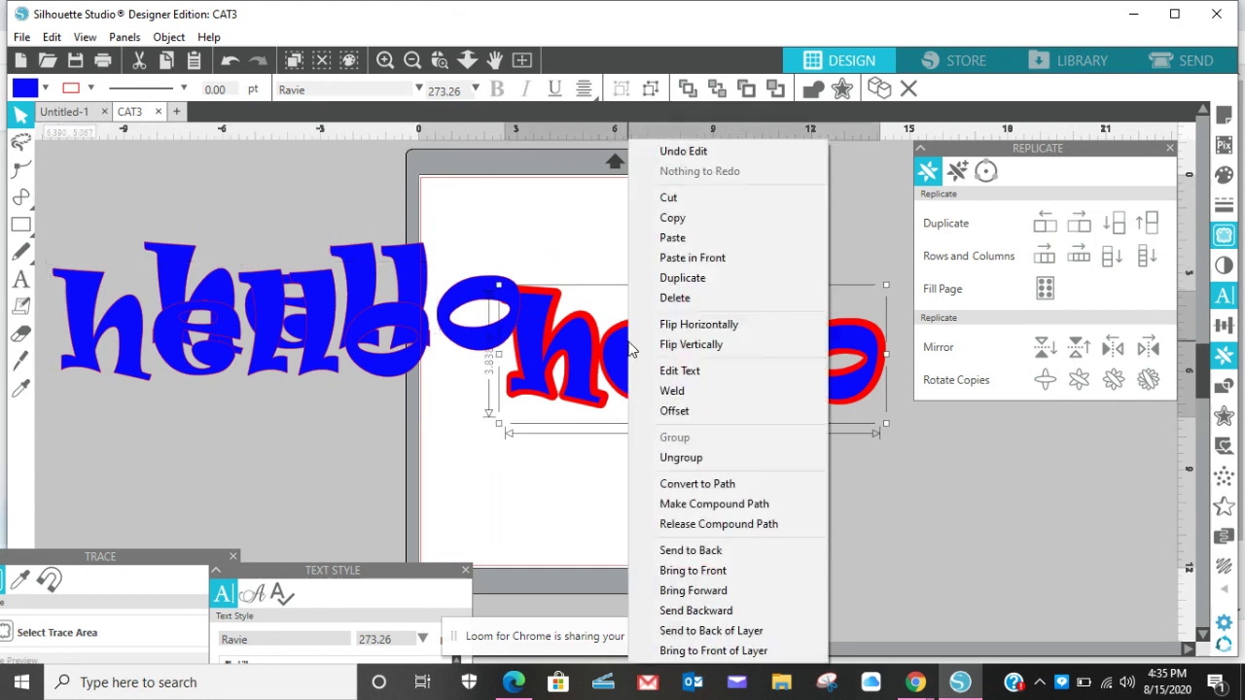
pyautogui.click(681, 279)
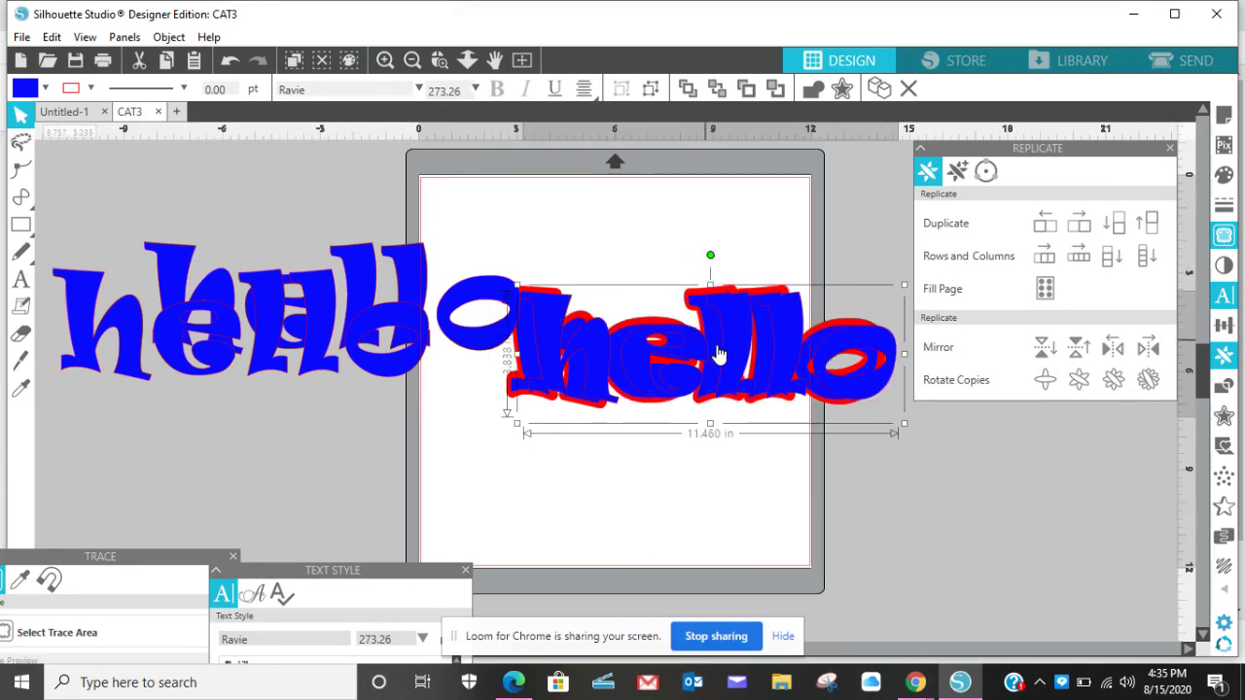
pyautogui.moveTo(723, 357); pyautogui.dragTo(729, 229)
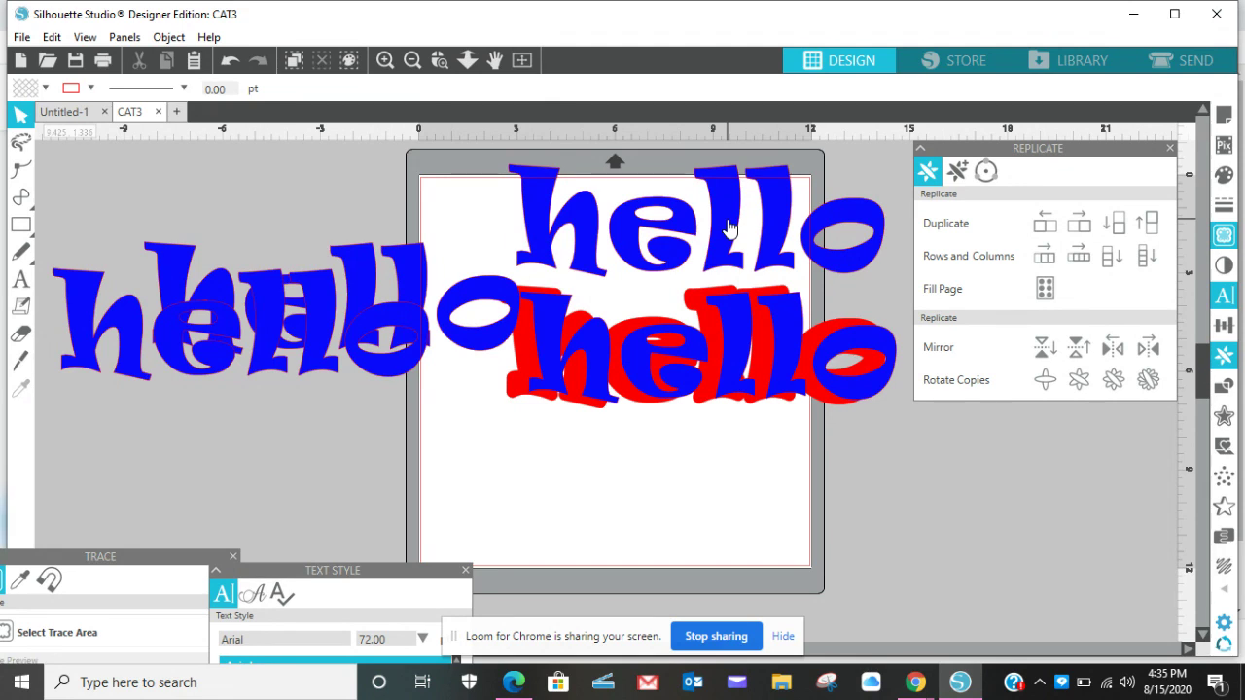
# Move one blue "hello" below the red outlines and the other off the page to the upper left
pyautogui.moveTo(782, 226); pyautogui.dragTo(728, 270)
pyautogui.moveTo(736, 350); pyautogui.dragTo(671, 457)
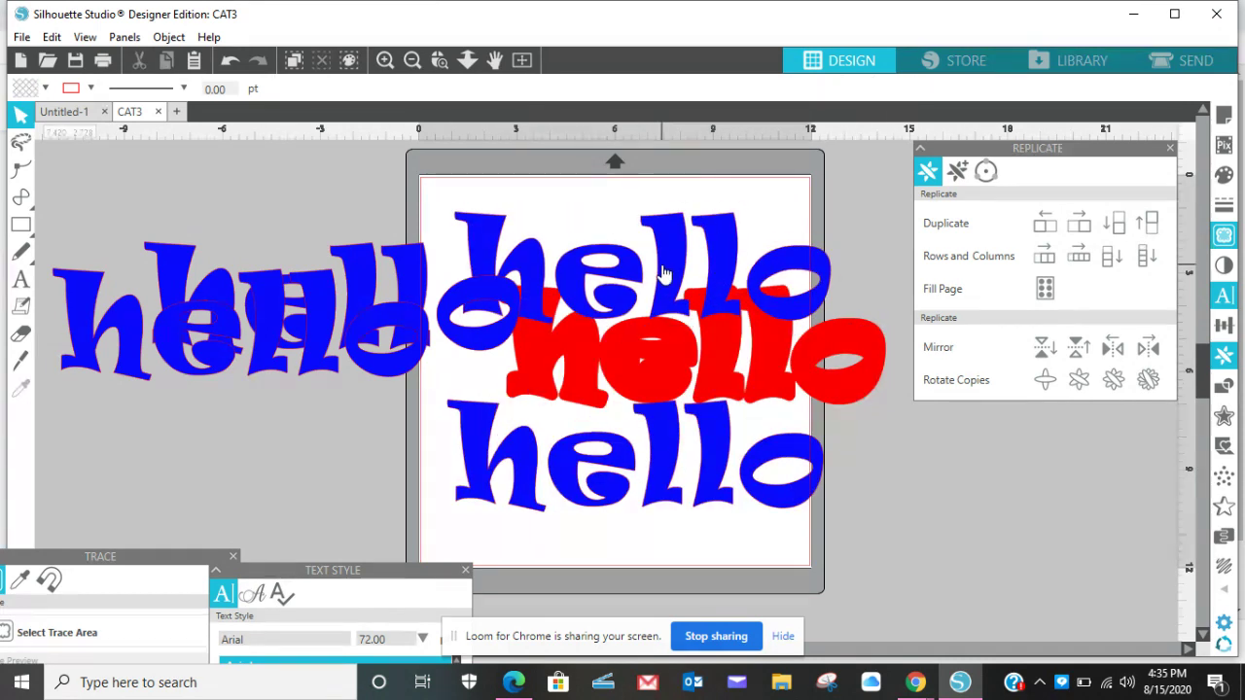
pyautogui.moveTo(661, 272); pyautogui.dragTo(667, 216)
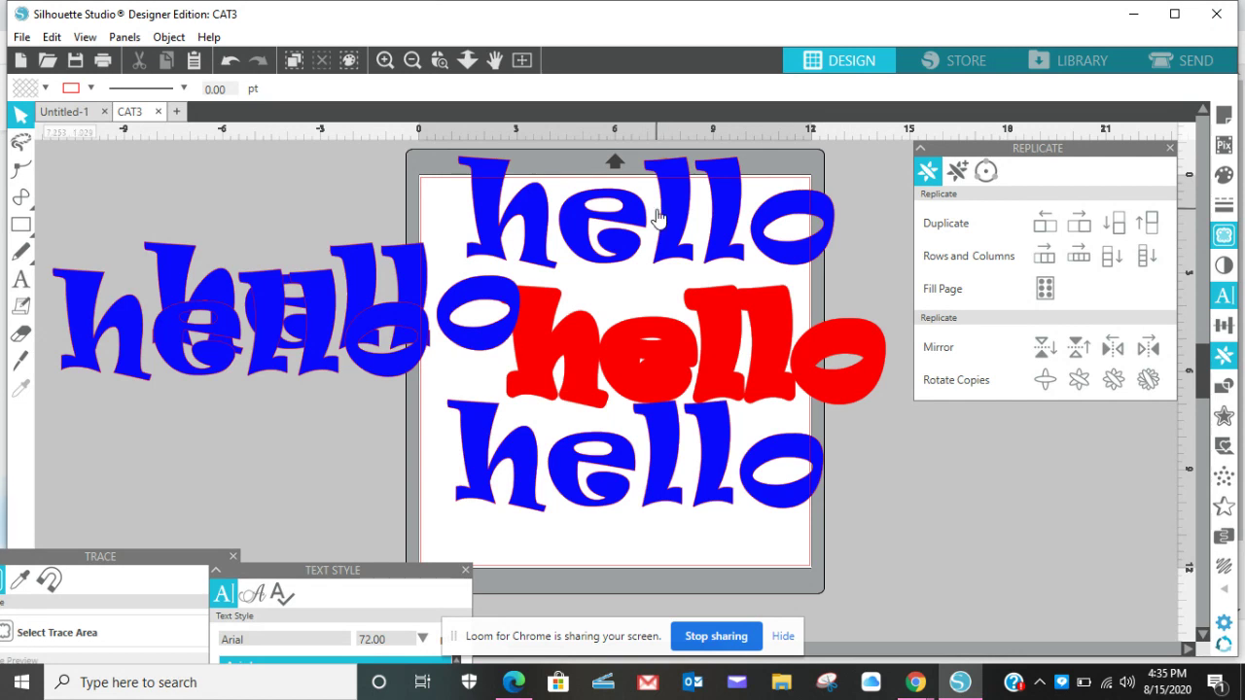
pyautogui.moveTo(664, 215); pyautogui.dragTo(281, 205)
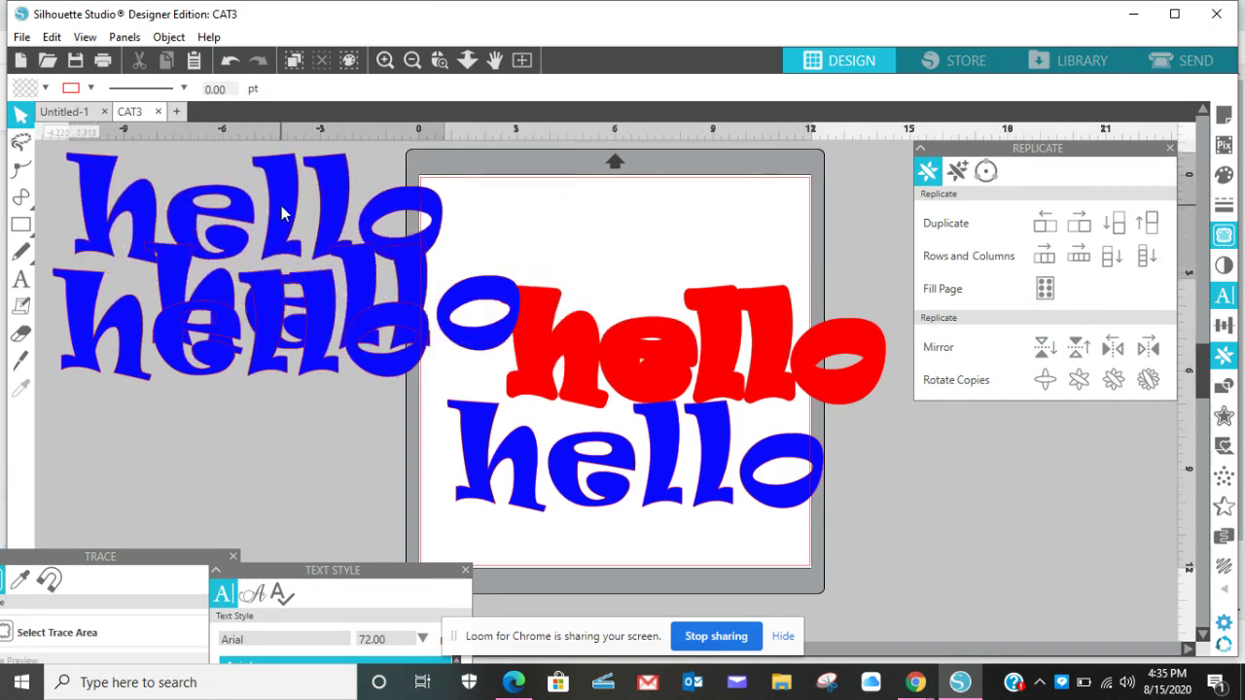
# Move the red outlines above the page and close the Text Style, Replicate and Trace panels
pyautogui.click(564, 474)
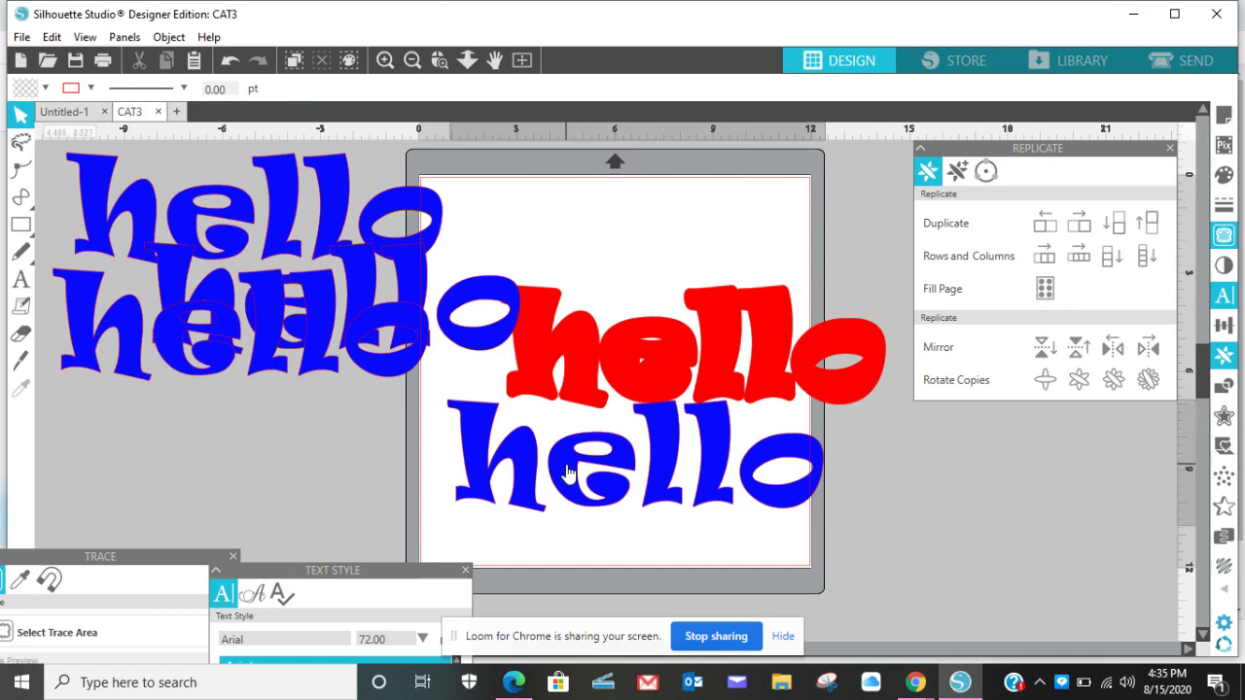
pyautogui.click(1225, 294)
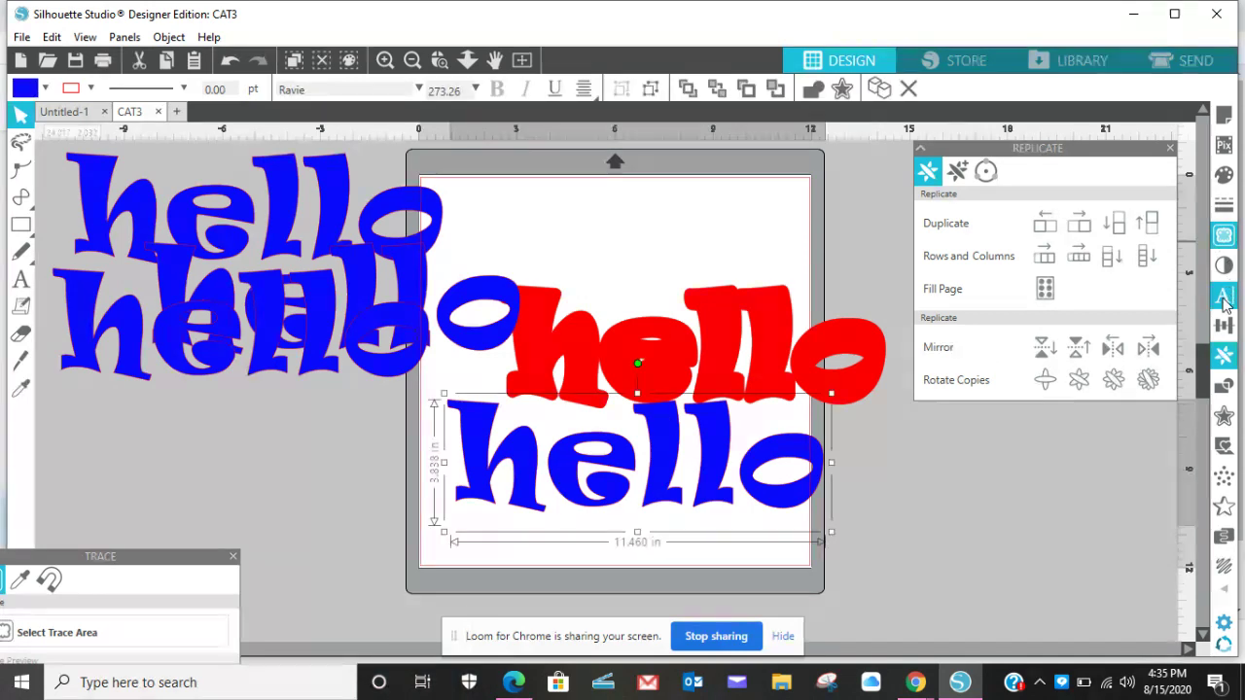
pyautogui.moveTo(821, 325); pyautogui.dragTo(868, 113)
pyautogui.click(1170, 147)
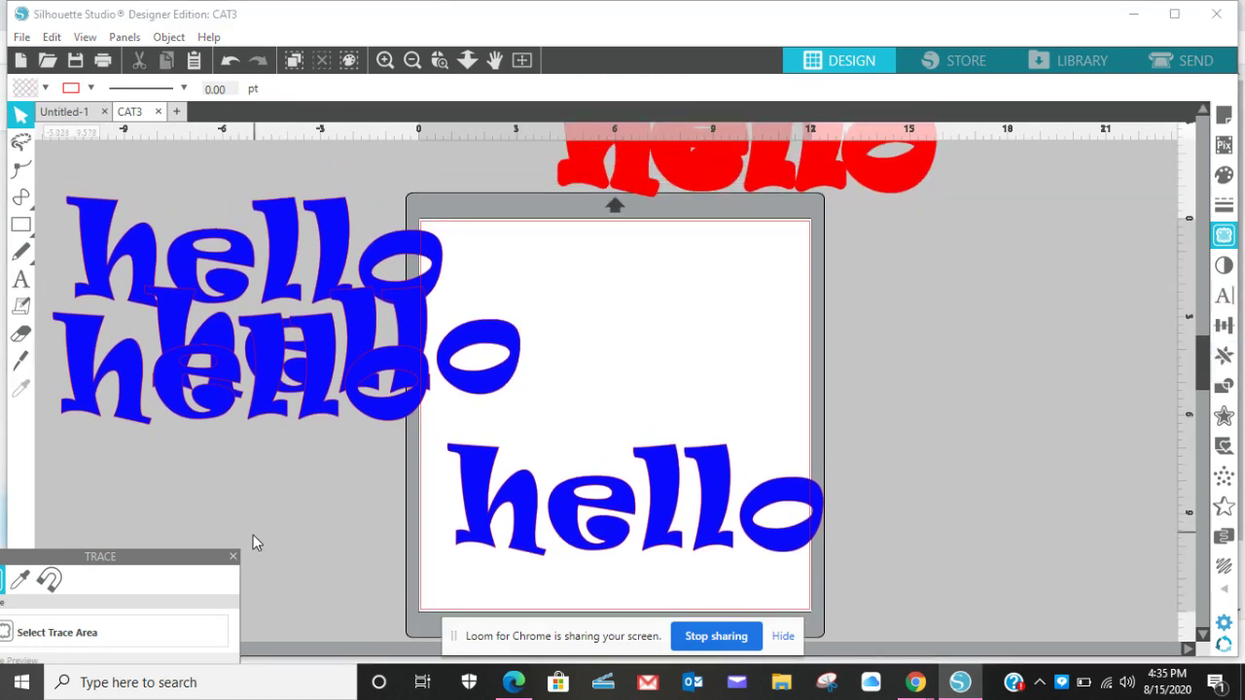
pyautogui.click(234, 560)
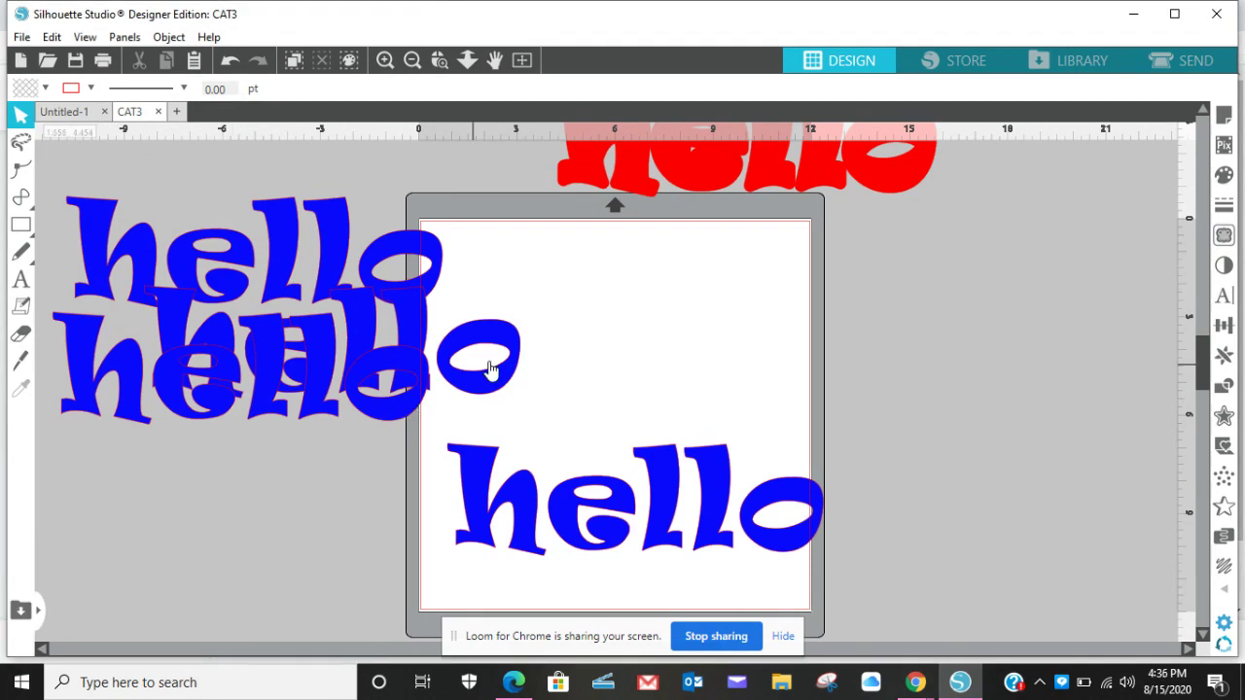
# Move a blue "hello" onto the middle of the page and set its font to Flourish Monogram Banner in the Text Style panel
pyautogui.moveTo(488, 361)
pyautogui.mouseDown()
pyautogui.moveTo(715, 334)
pyautogui.moveTo(767, 368)
pyautogui.mouseUp()
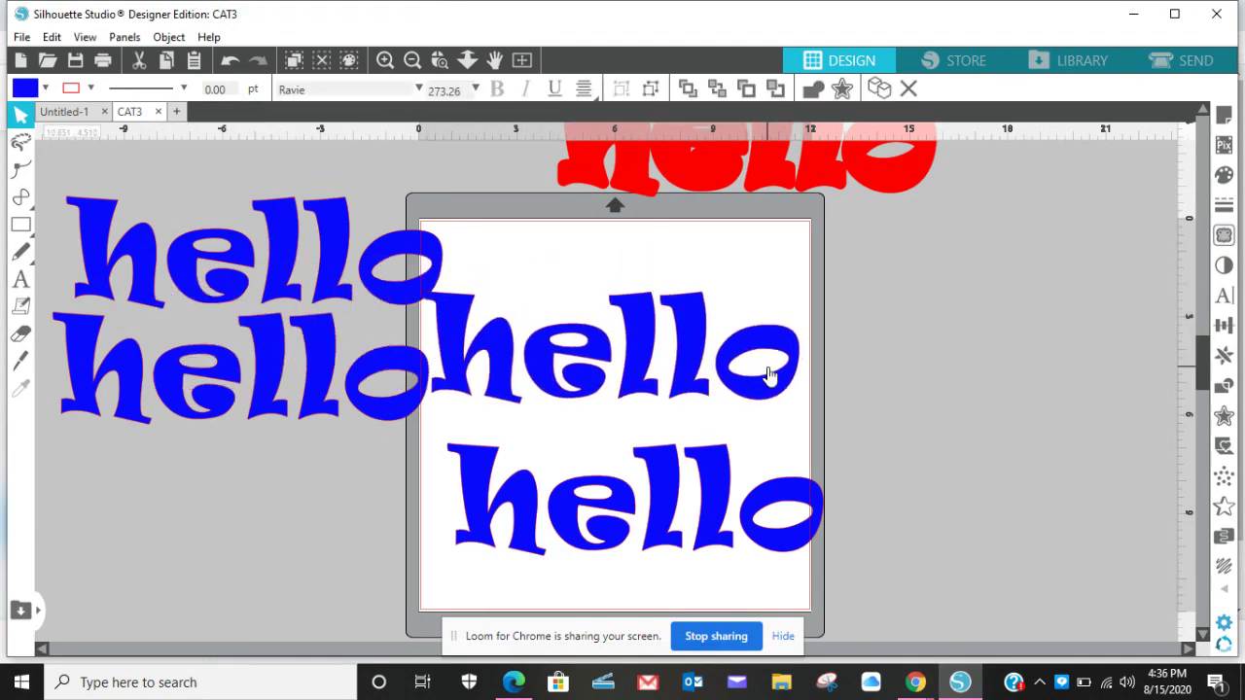
pyautogui.click(1224, 298)
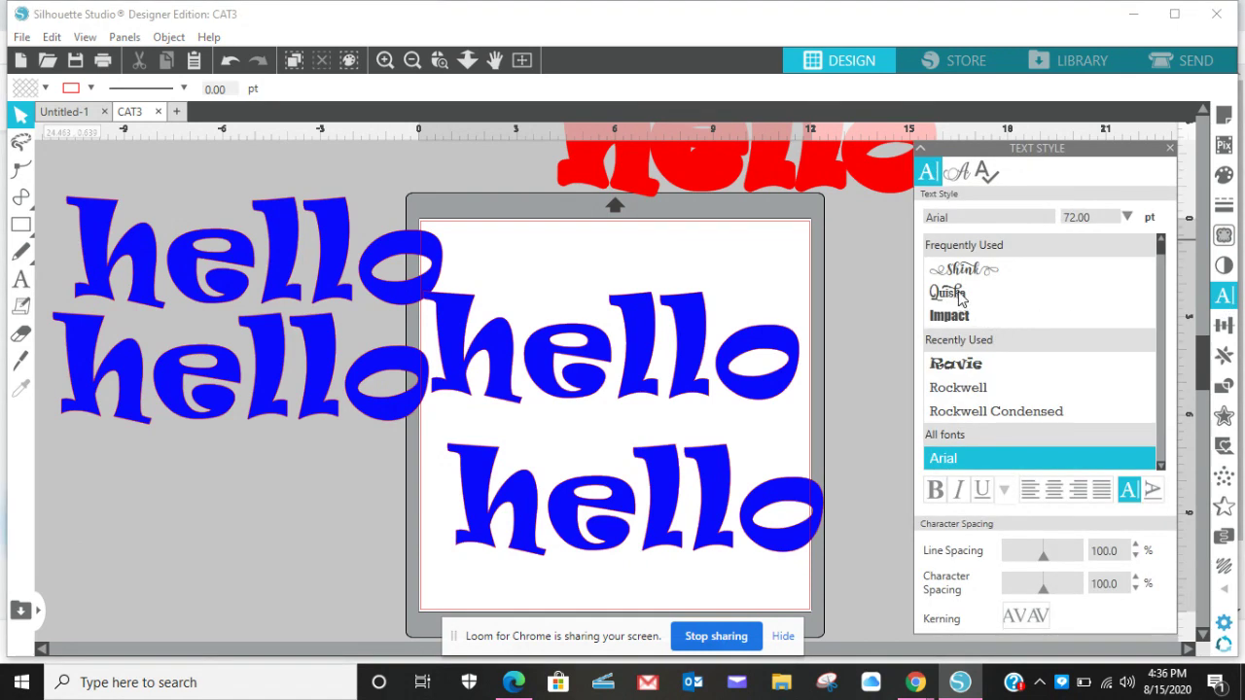
pyautogui.click(958, 297)
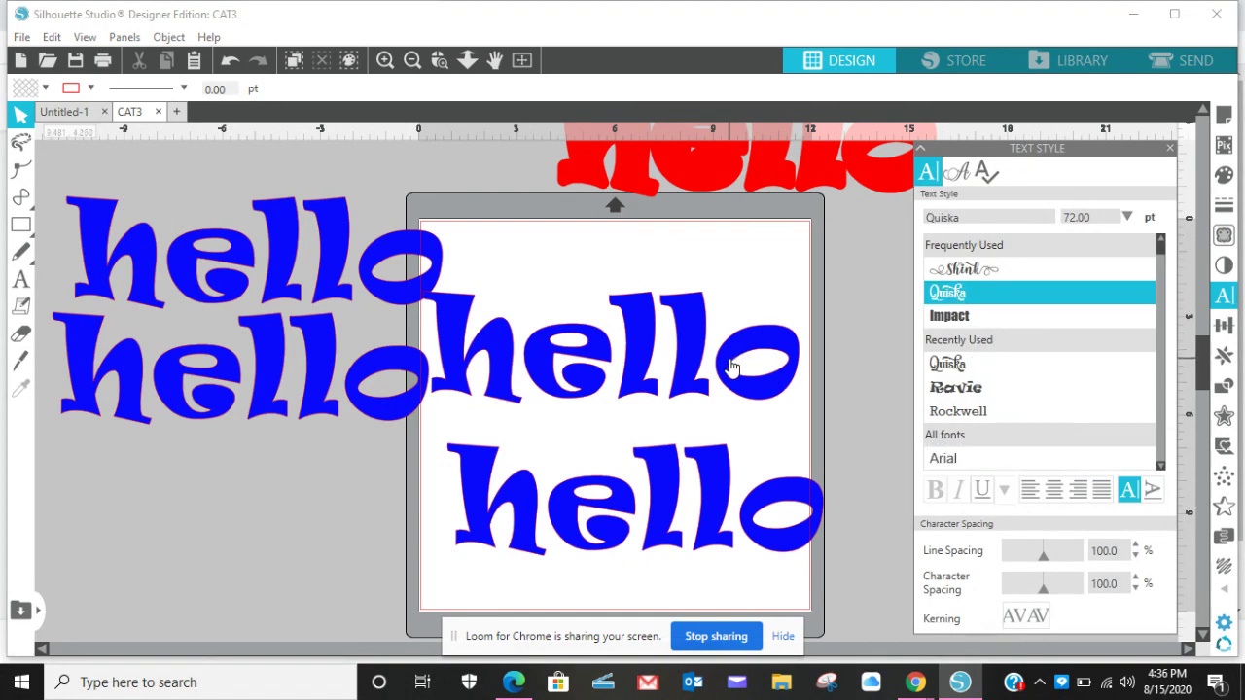
pyautogui.click(731, 366)
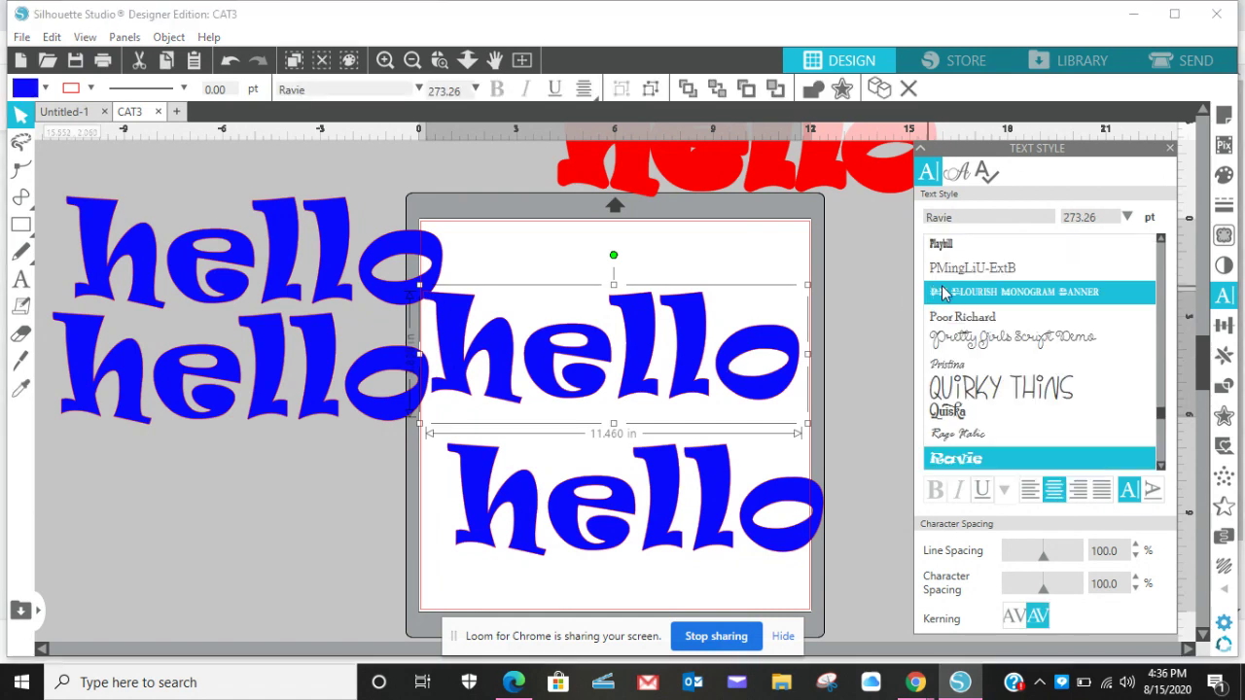
pyautogui.click(941, 291)
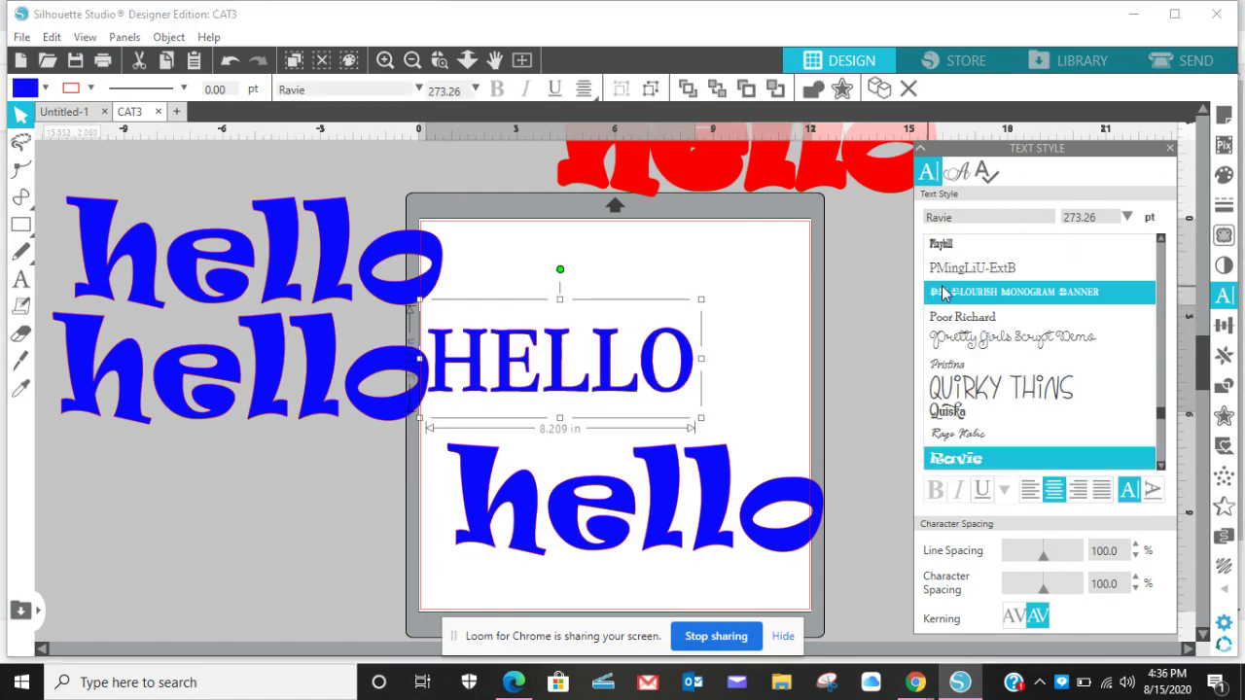
# Set the lower "hello" on the page to Quiska and the upper "hello" beside the page to Playbill
pyautogui.click(778, 479)
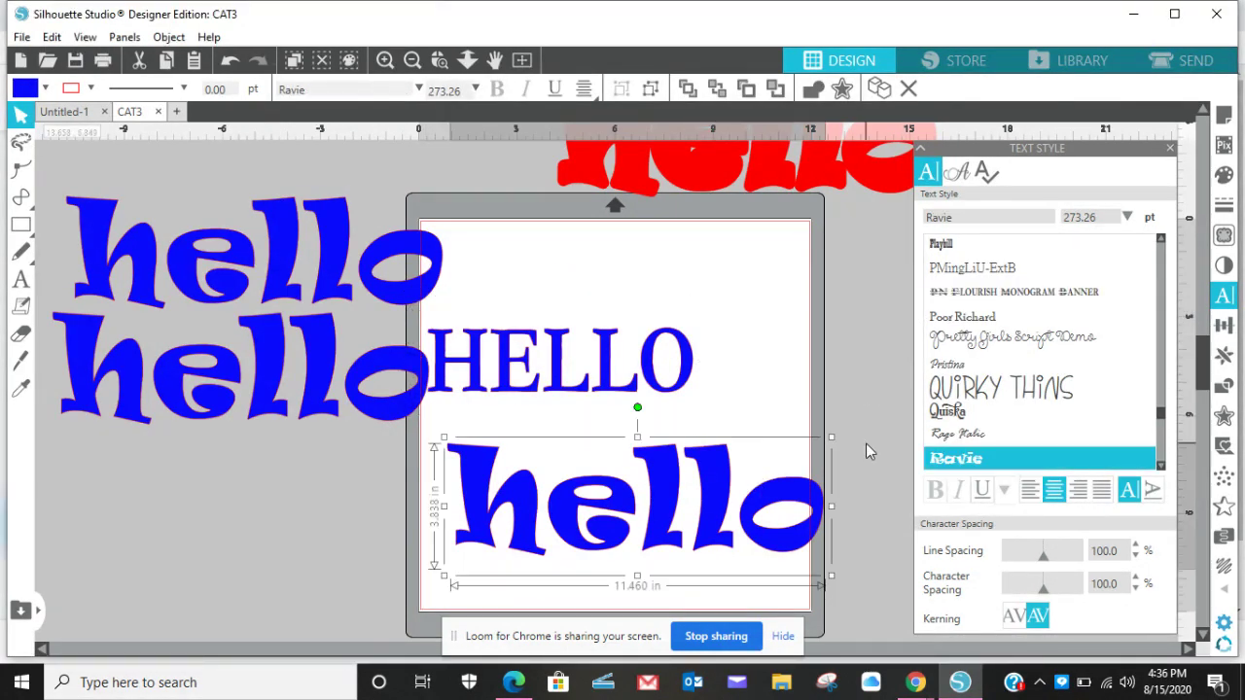
pyautogui.click(938, 414)
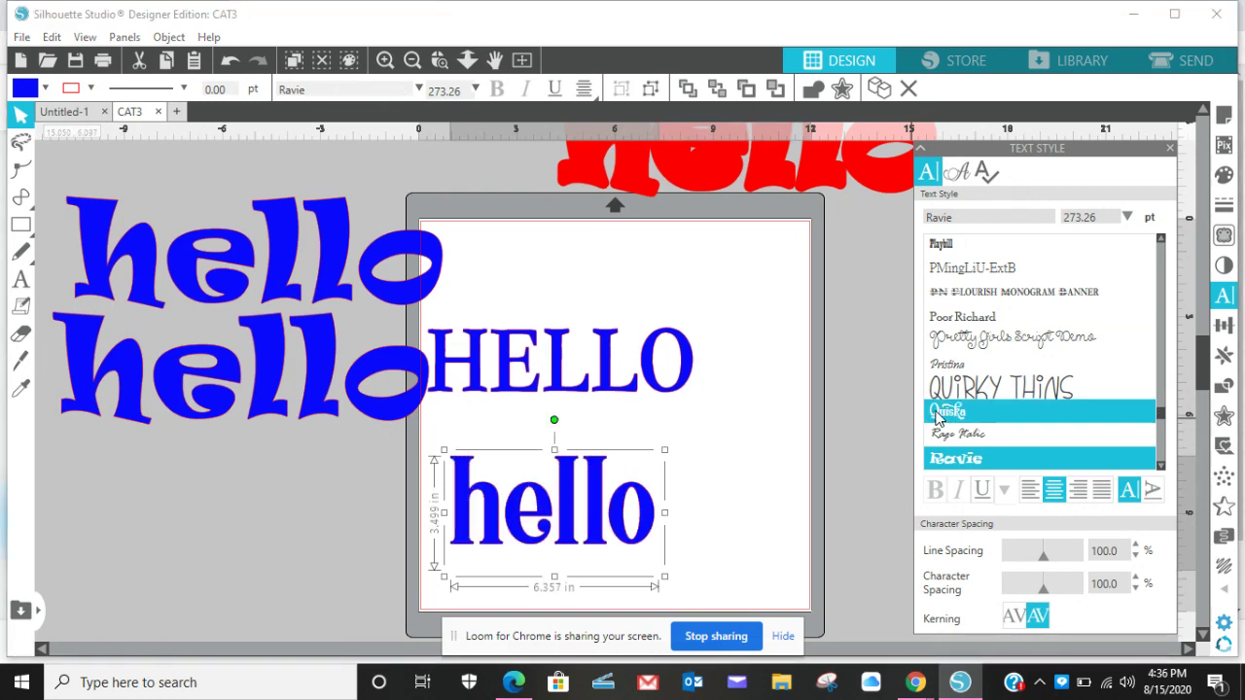
pyautogui.moveTo(419, 269); pyautogui.dragTo(458, 250)
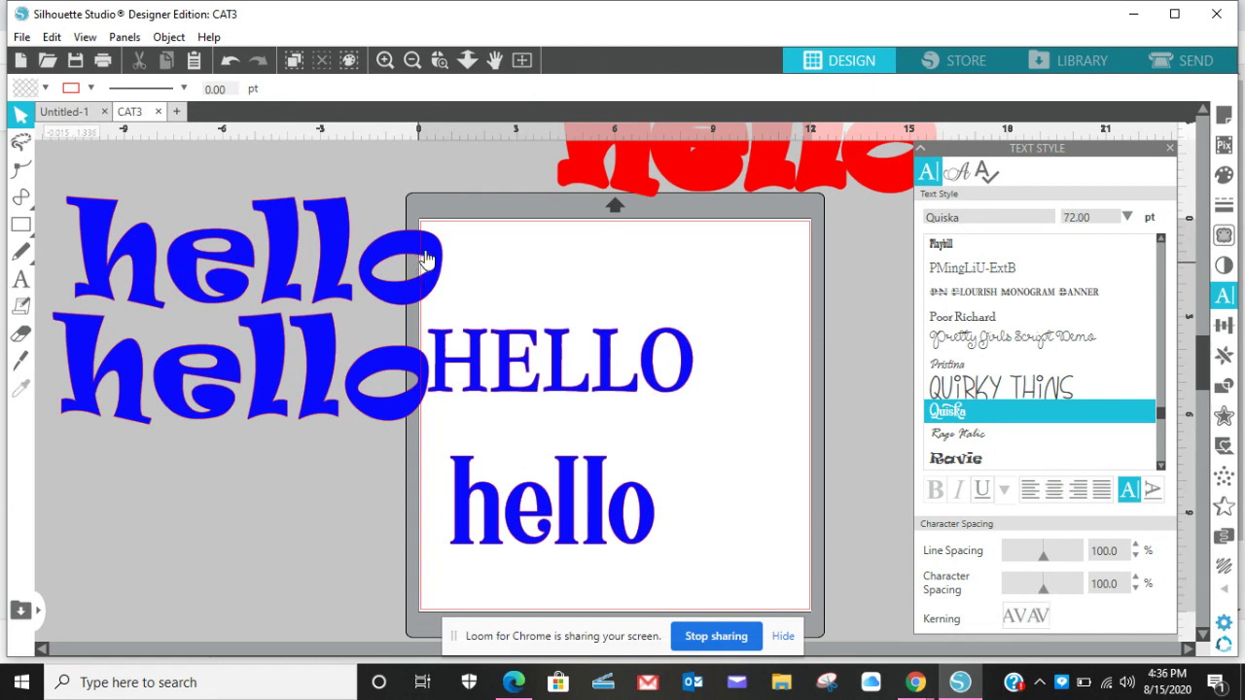
pyautogui.click(424, 259)
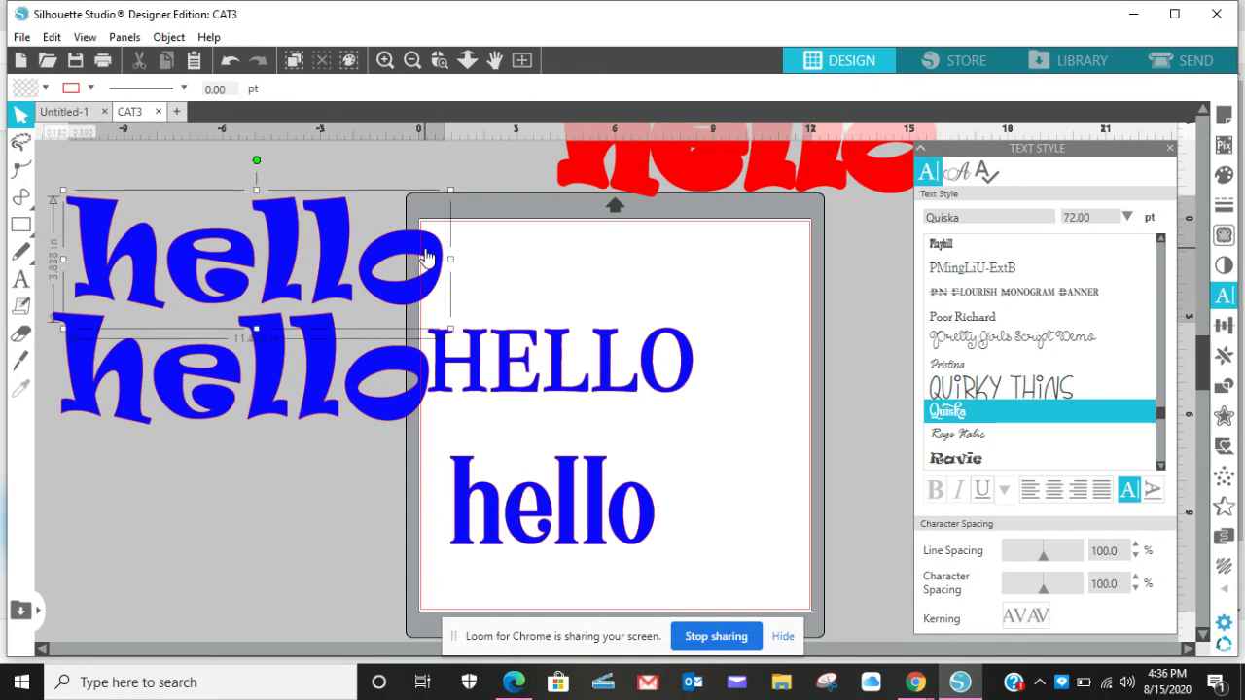
pyautogui.click(947, 250)
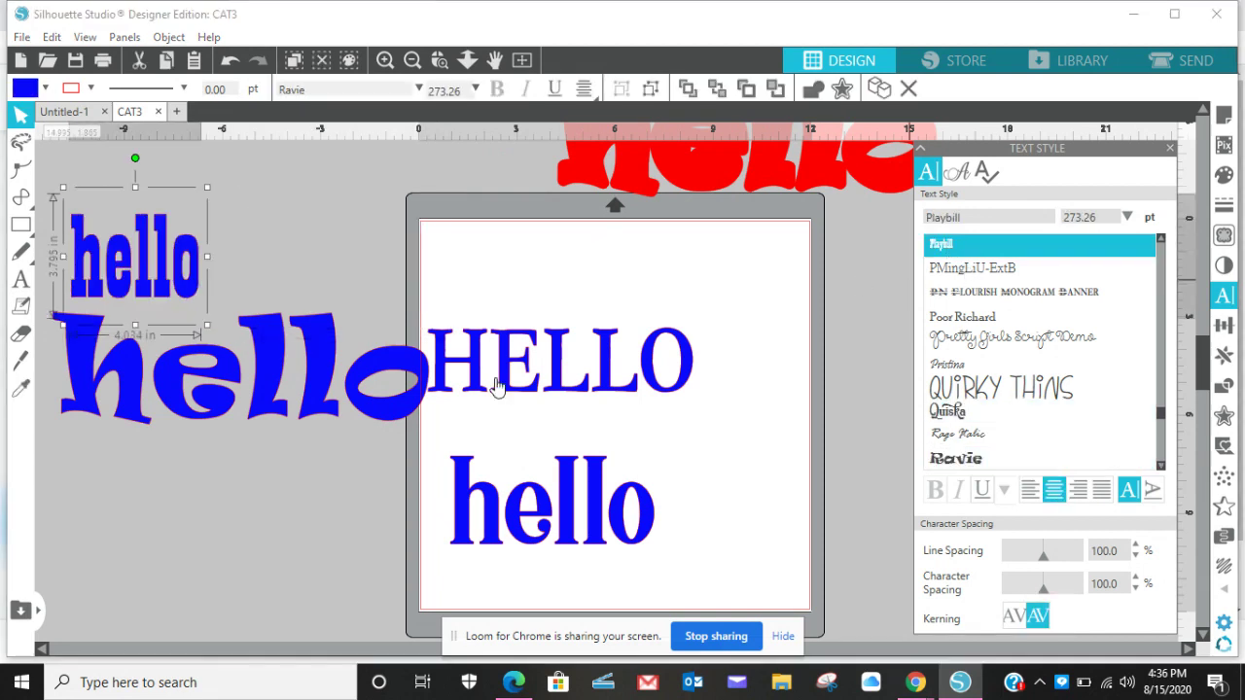
# Try Pretty Girls Script Demo on the remaining Ravie "hello" beside the page, and set its font to Script MT Bold
pyautogui.click(401, 403)
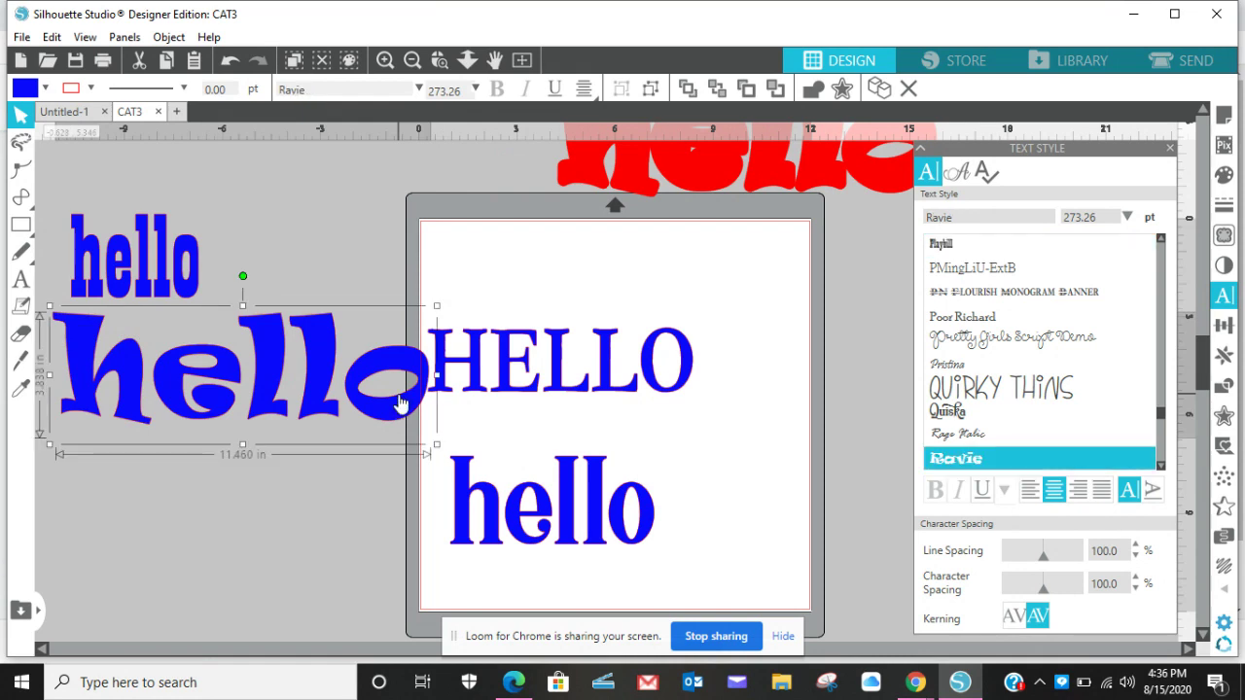
pyautogui.click(994, 339)
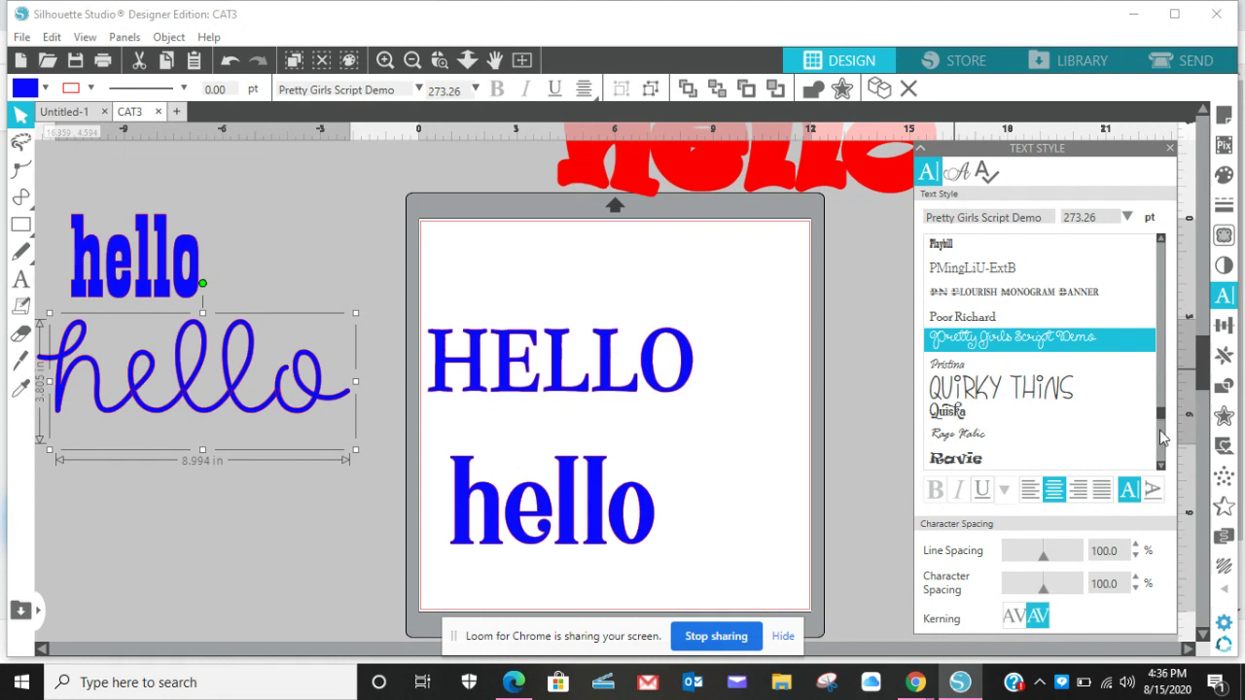
pyautogui.click(1160, 466)
pyautogui.click(1160, 466)
pyautogui.click(1160, 467)
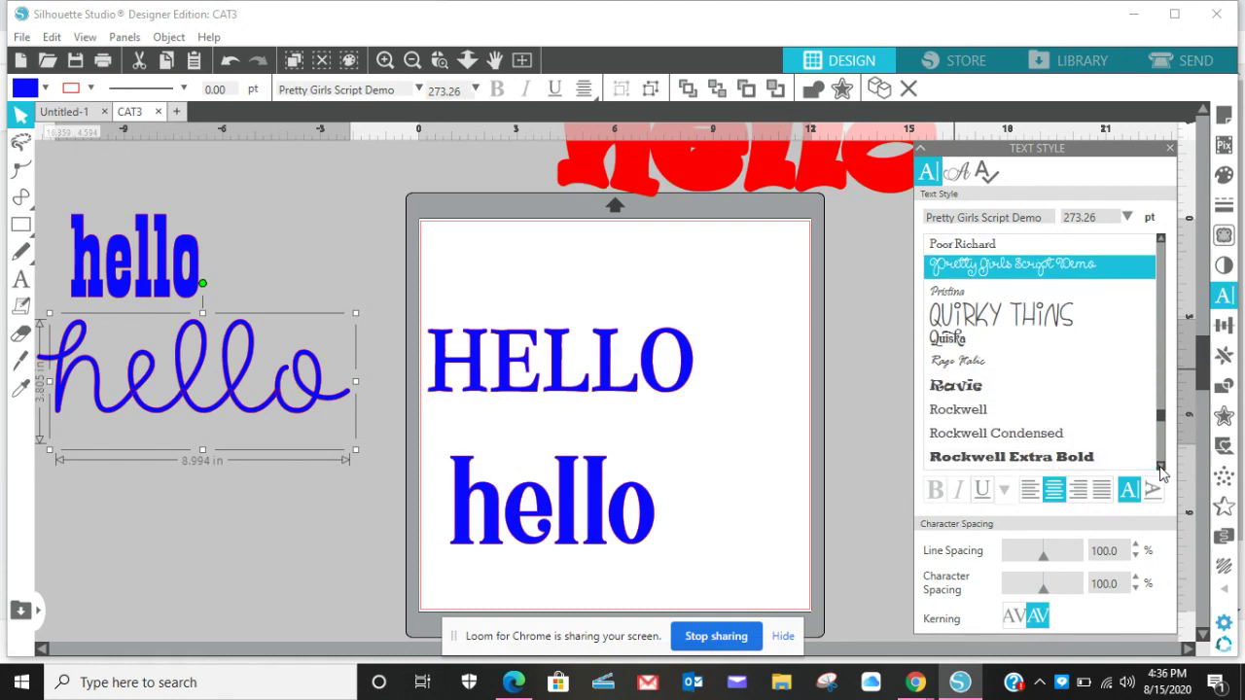
pyautogui.click(1160, 467)
pyautogui.click(1160, 466)
pyautogui.click(1160, 467)
pyautogui.click(1160, 466)
pyautogui.click(1160, 467)
pyautogui.click(1160, 466)
pyautogui.click(1002, 370)
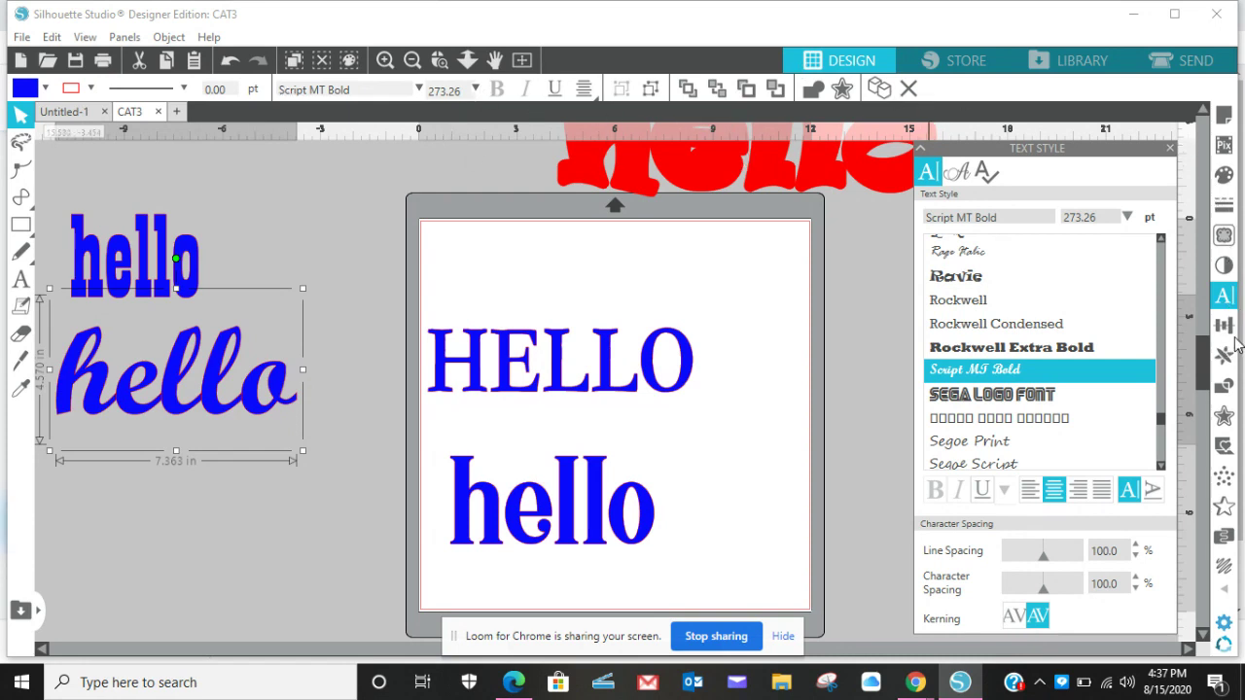
# Open the Offset panel with the Script MT Bold "hello" selected
pyautogui.click(1215, 424)
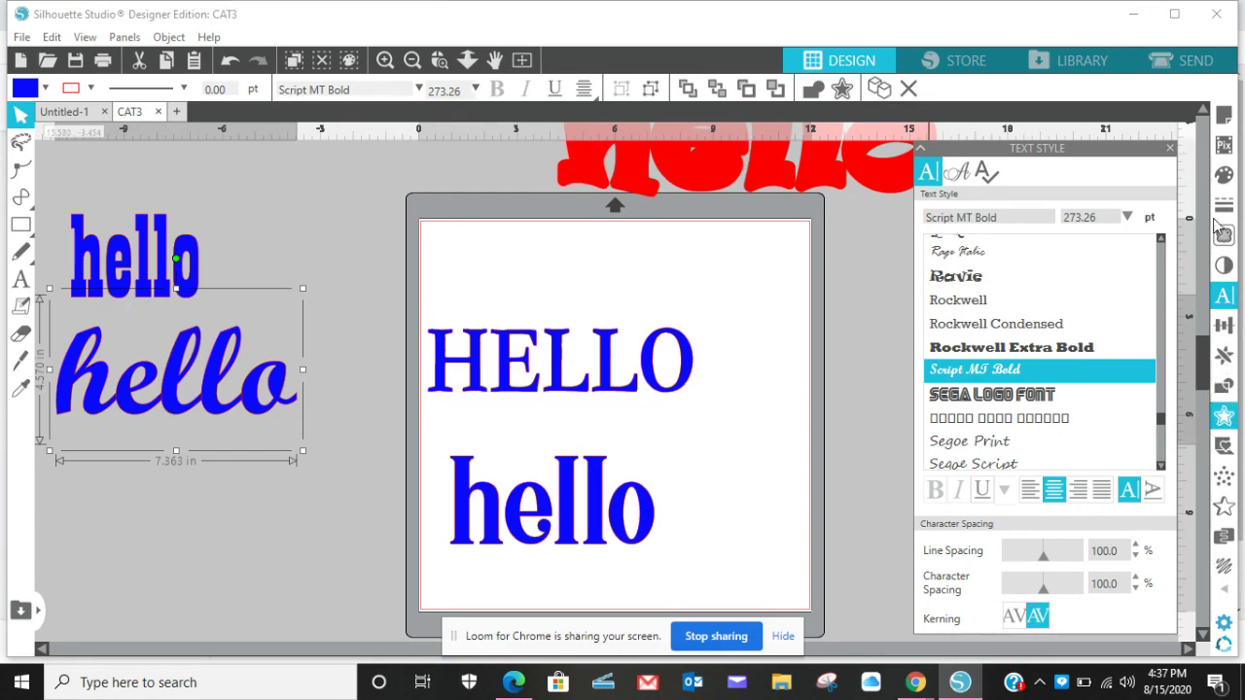